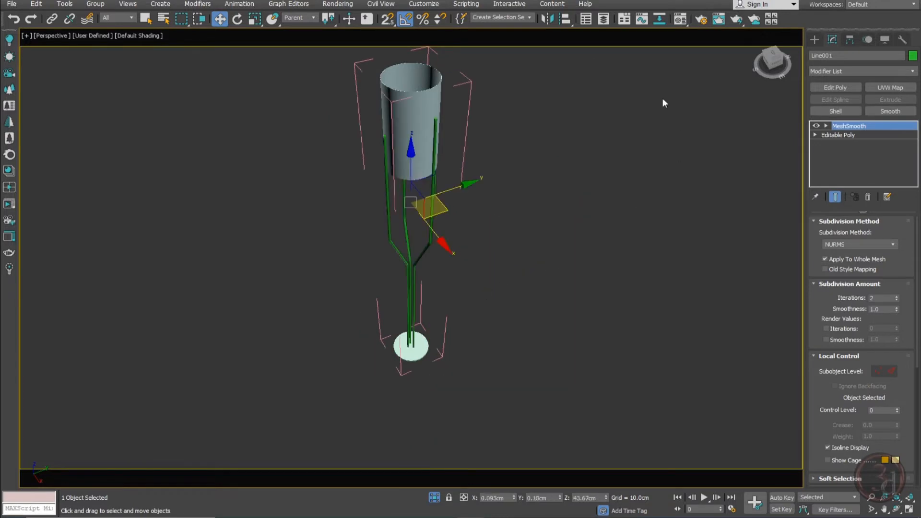
Step: Assign the brushed brass material to the floor lamp's legs and its round base disc
{"action": "key", "text": "m"}
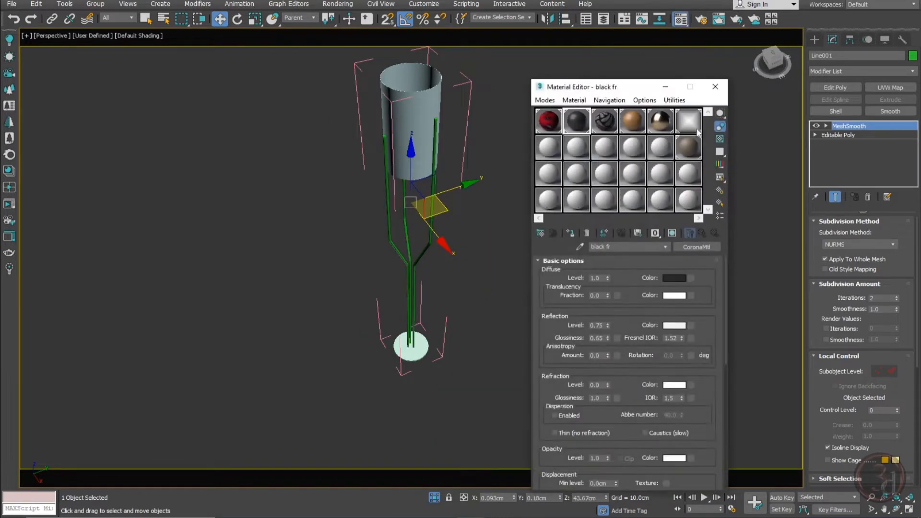
{"action": "left_click", "coordinate": [570, 233]}
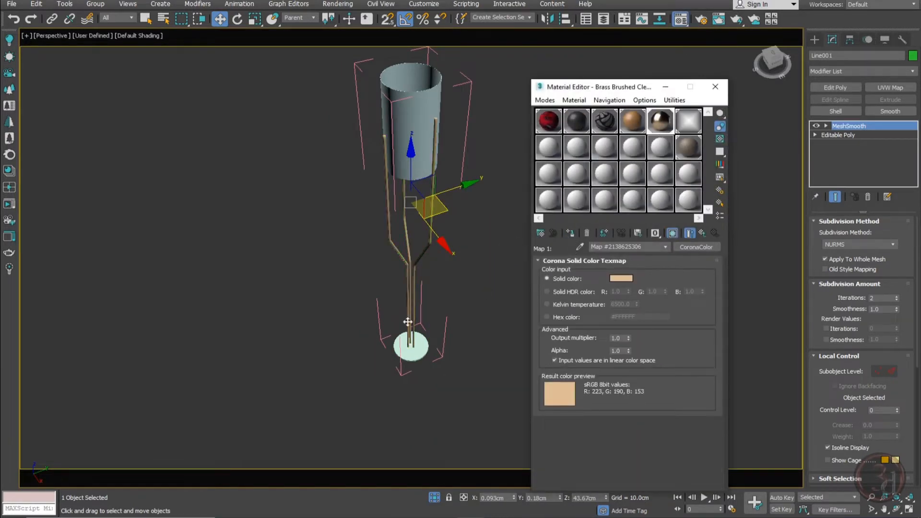
{"action": "scroll", "coordinate": [409, 323], "scroll_direction": "up", "scroll_amount": 4}
{"action": "left_click", "coordinate": [434, 341]}
{"action": "middle_click_drag", "start_coordinate": [435, 341], "coordinate": [482, 284]}
{"action": "scroll", "coordinate": [482, 284], "scroll_direction": "down", "scroll_amount": 5}
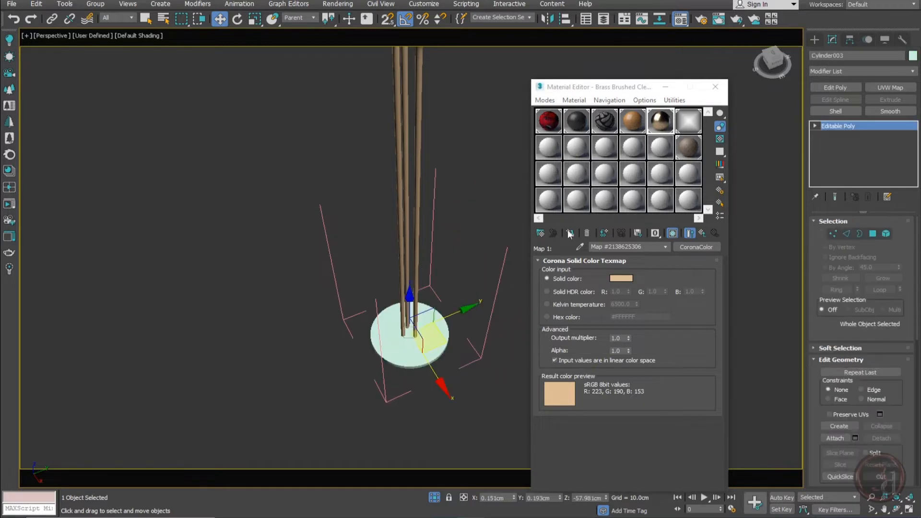
{"action": "left_click", "coordinate": [570, 233]}
Step: Assign the brushed brass material to the small cylinder at the lower end of the lamp shade
{"action": "middle_click_drag", "start_coordinate": [405, 385], "coordinate": [421, 219], "text": "alt"}
{"action": "left_click", "coordinate": [401, 199]}
{"action": "middle_click_drag", "start_coordinate": [489, 281], "coordinate": [467, 150], "text": "alt"}
{"action": "scroll", "coordinate": [395, 187], "scroll_direction": "up", "scroll_amount": 4}
{"action": "left_click", "coordinate": [413, 208]}
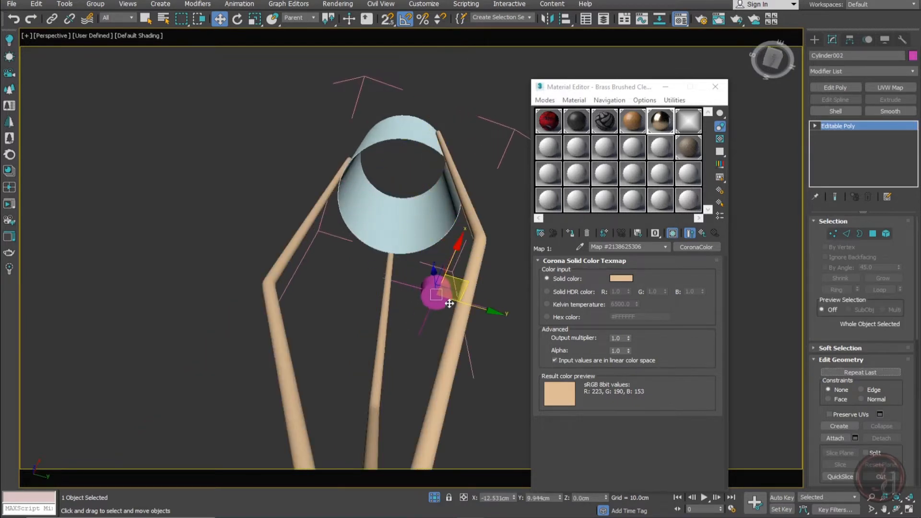
{"action": "left_click", "coordinate": [569, 235]}
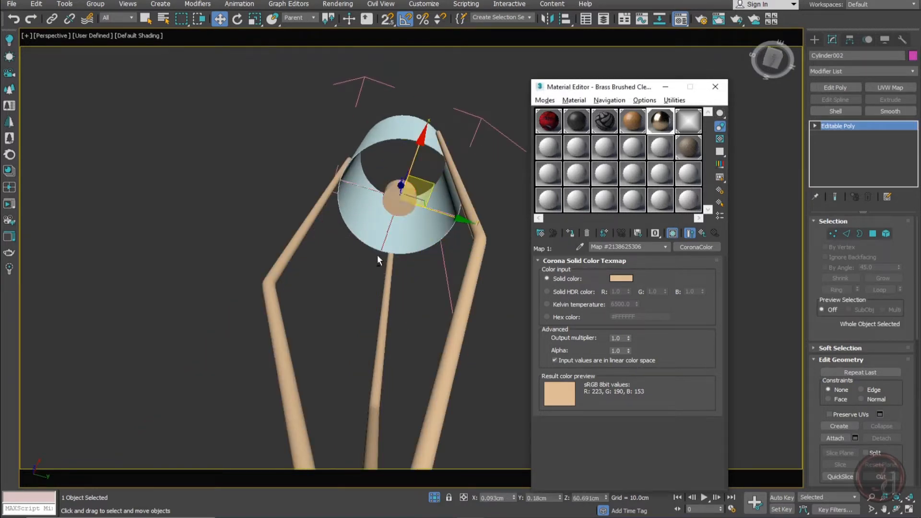
Step: Name the unused 11 - Default material "shade" and assign it to the lamp's large cylindrical shade
{"action": "middle_click_drag", "start_coordinate": [377, 259], "coordinate": [411, 194], "text": "alt"}
{"action": "left_click", "coordinate": [411, 194]}
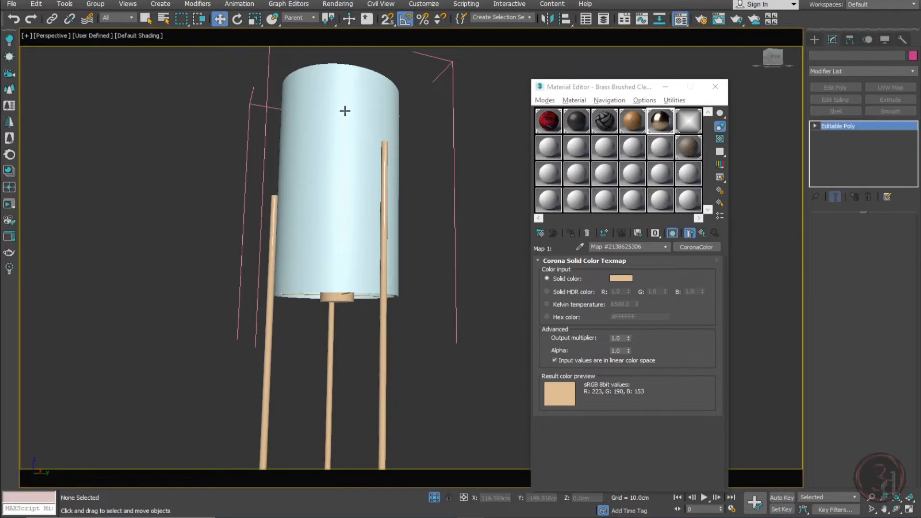
{"action": "left_click_drag", "start_coordinate": [345, 111], "coordinate": [251, 306]}
{"action": "key", "text": "ctrl+z"}
{"action": "middle_click_drag", "start_coordinate": [331, 319], "coordinate": [377, 367], "text": "alt"}
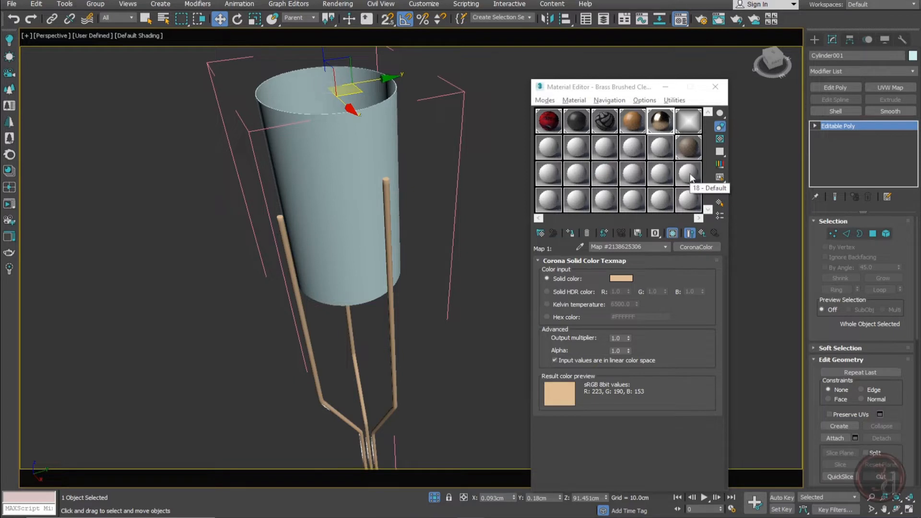
{"action": "left_click", "coordinate": [665, 152]}
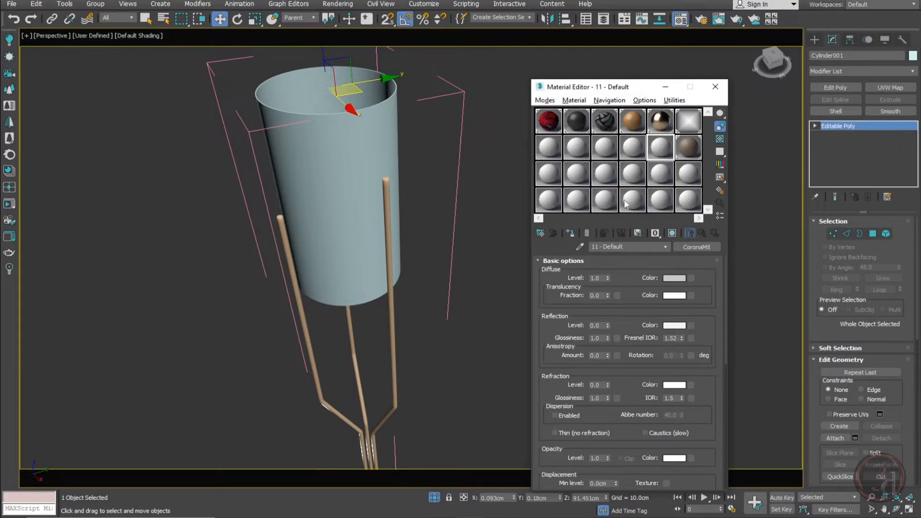
{"action": "left_click_drag", "start_coordinate": [629, 247], "coordinate": [481, 243]}
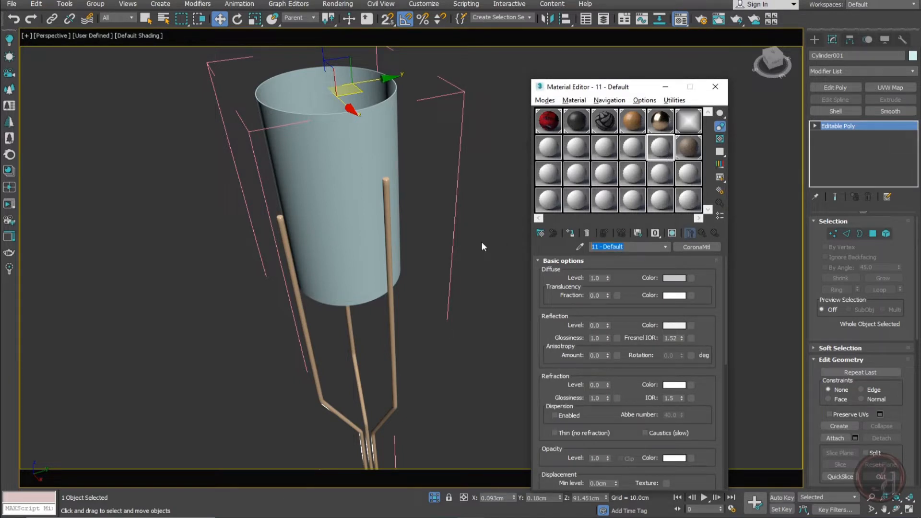
{"action": "type", "text": "shade"}
{"action": "left_click", "coordinate": [572, 232]}
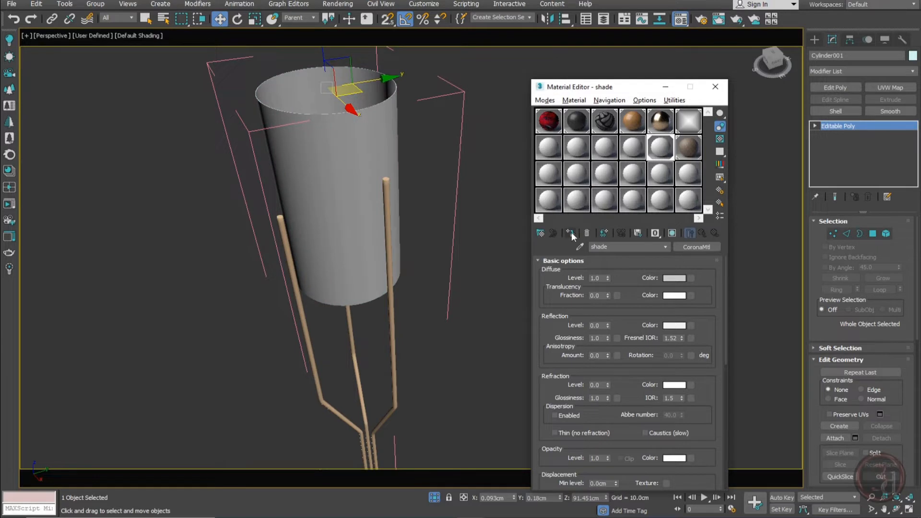
Step: Set the shade material's translucency fraction to 0.5
{"action": "left_click", "coordinate": [600, 295]}
{"action": "left_click", "coordinate": [567, 294]}
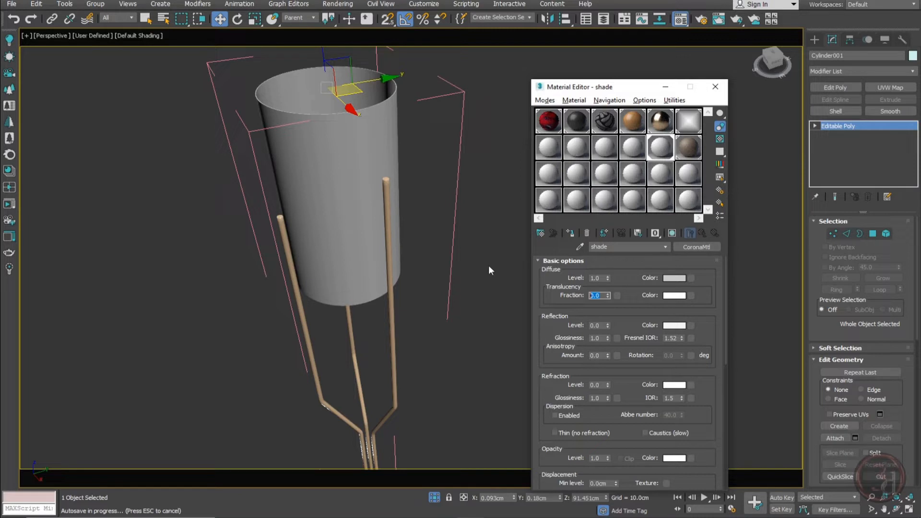
{"action": "key", "text": "Escape"}
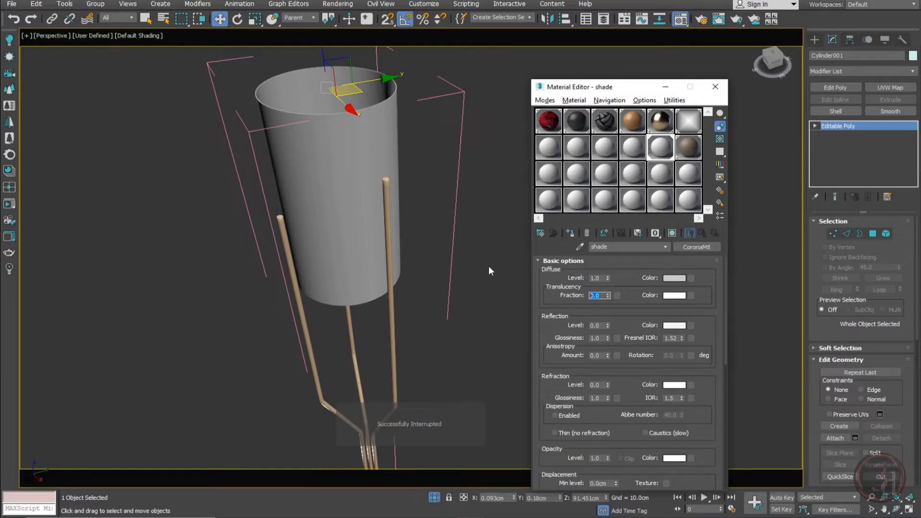
{"action": "left_click_drag", "start_coordinate": [603, 295], "coordinate": [551, 298]}
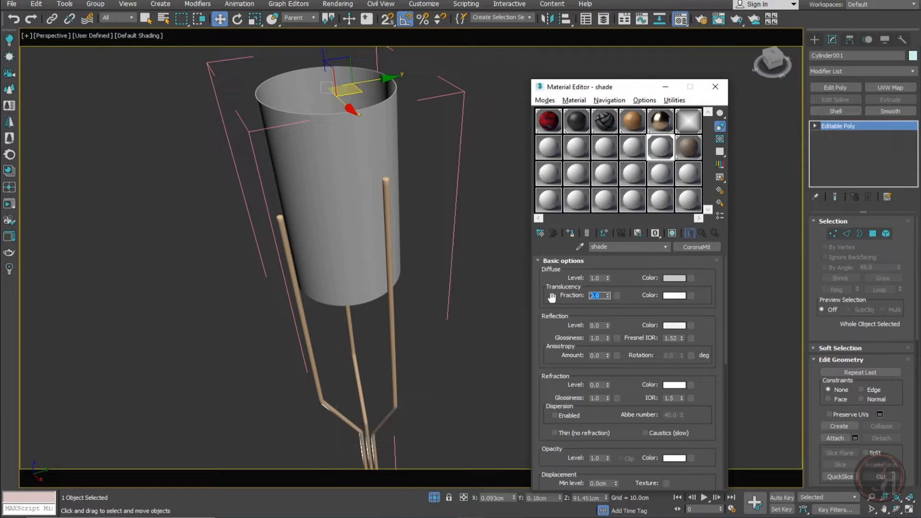
{"action": "key", "text": "BackSpace"}
{"action": "double_click", "coordinate": [661, 147]}
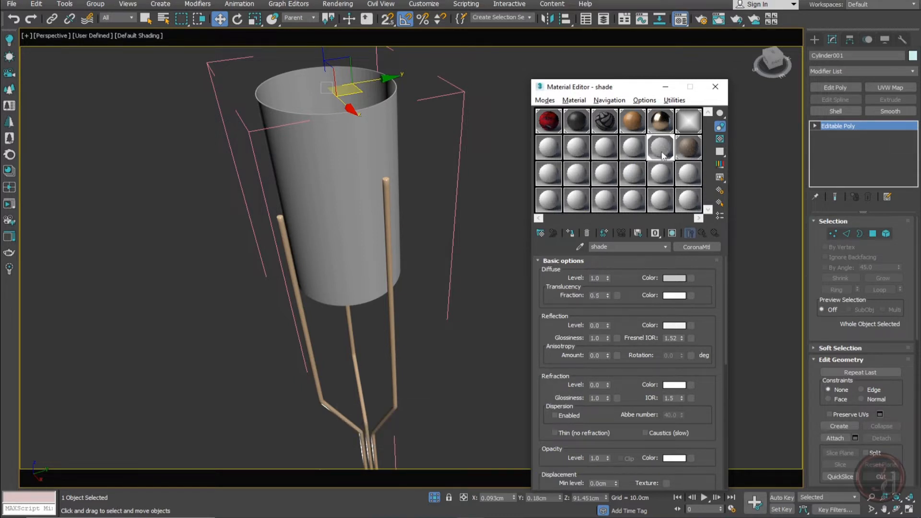
Step: Close the material editor and close the floor lamp's opened group
{"action": "left_click", "coordinate": [345, 94]}
{"action": "left_click", "coordinate": [715, 88]}
{"action": "left_click", "coordinate": [529, 211]}
{"action": "left_click", "coordinate": [364, 166]}
{"action": "key", "text": "ctrl+shift+g"}
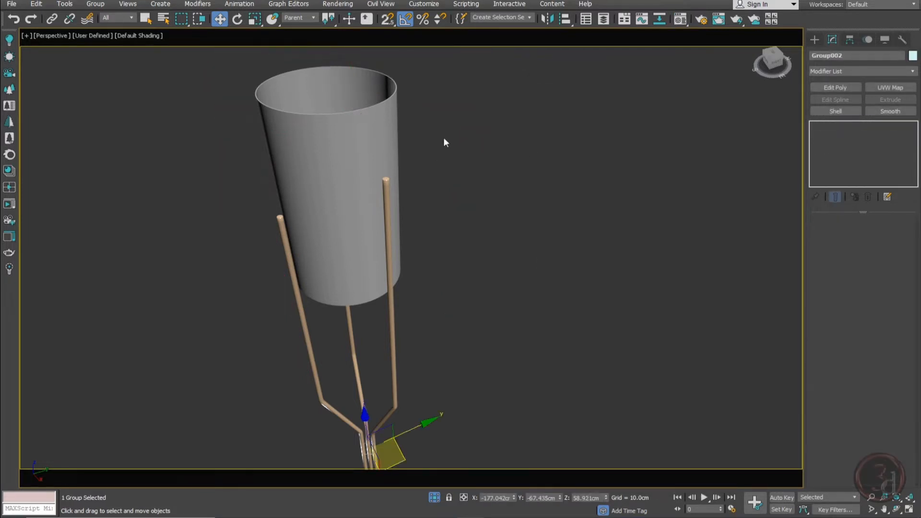
Step: End the floor lamp's isolation and return to the CoronaCamera001 view of the whole bedroom
{"action": "scroll", "coordinate": [443, 137], "scroll_direction": "down", "scroll_amount": 6}
{"action": "scroll", "coordinate": [484, 261], "scroll_direction": "up", "scroll_amount": 3}
{"action": "left_click", "coordinate": [439, 498]}
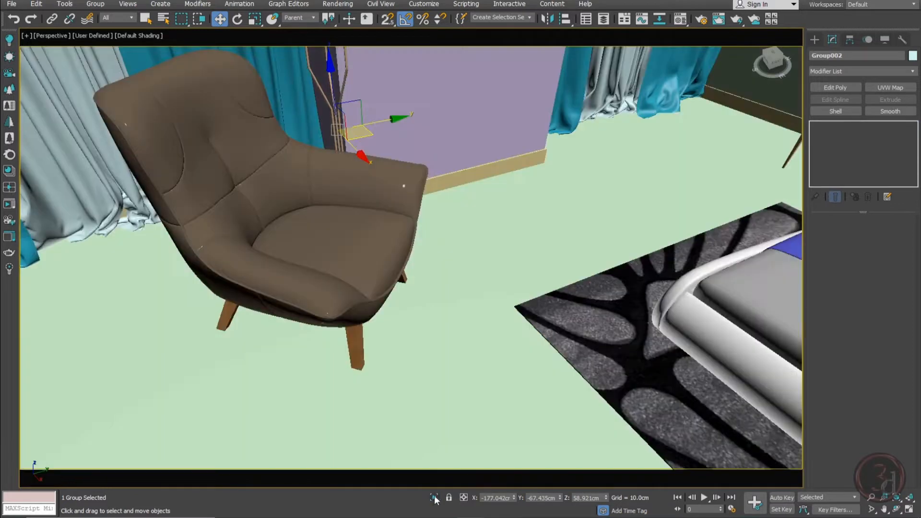
{"action": "key", "text": "c"}
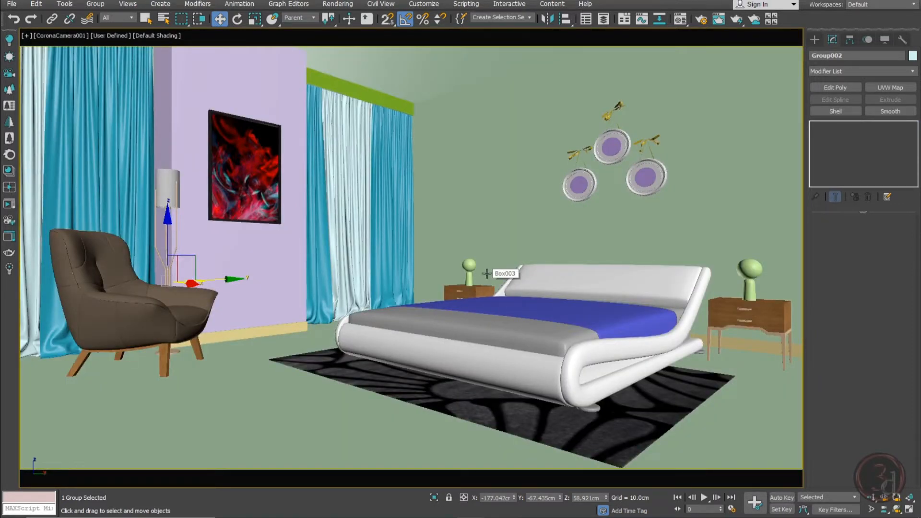
Step: Isolate the group of three round wall decorations and frame it in a perspective view
{"action": "left_click", "coordinate": [626, 139]}
{"action": "left_click_drag", "start_coordinate": [626, 139], "coordinate": [641, 104]}
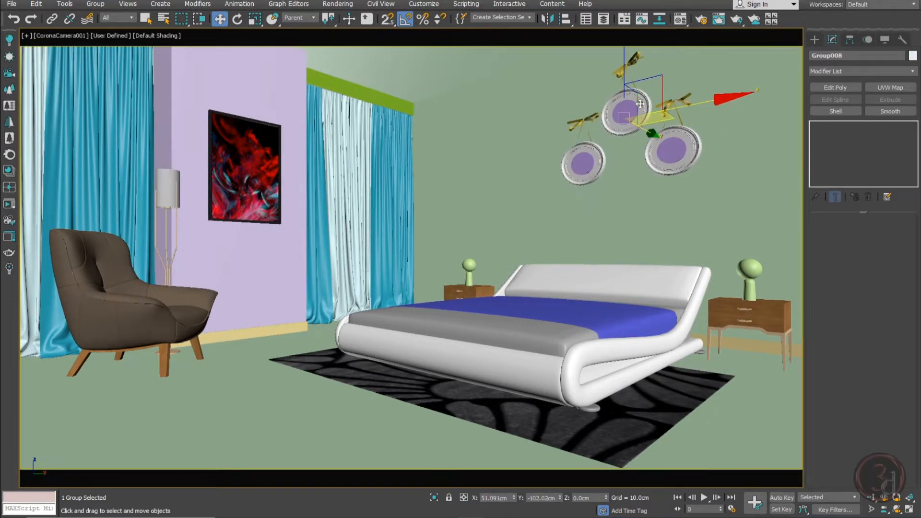
{"action": "right_click", "coordinate": [640, 104]}
{"action": "key", "text": "alt+q"}
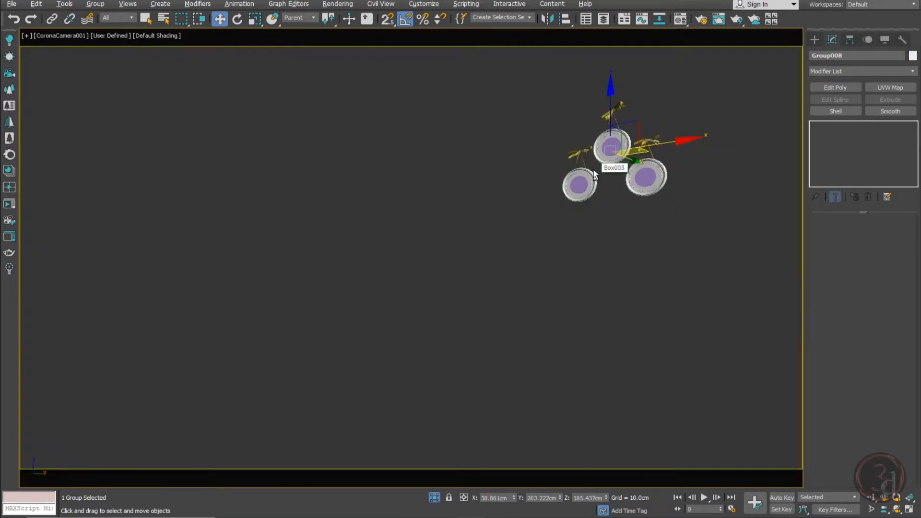
{"action": "key", "text": "p"}
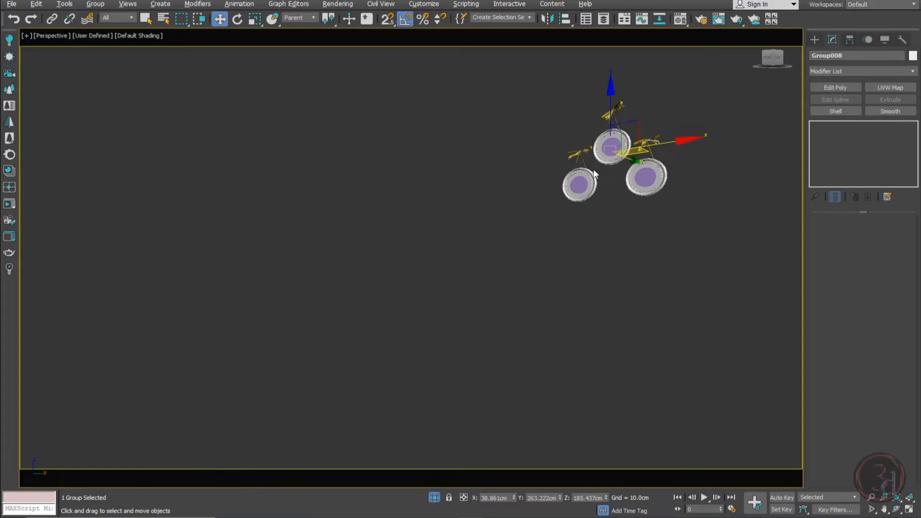
{"action": "key", "text": "z"}
{"action": "middle_click_drag", "start_coordinate": [443, 245], "coordinate": [503, 277], "text": "alt"}
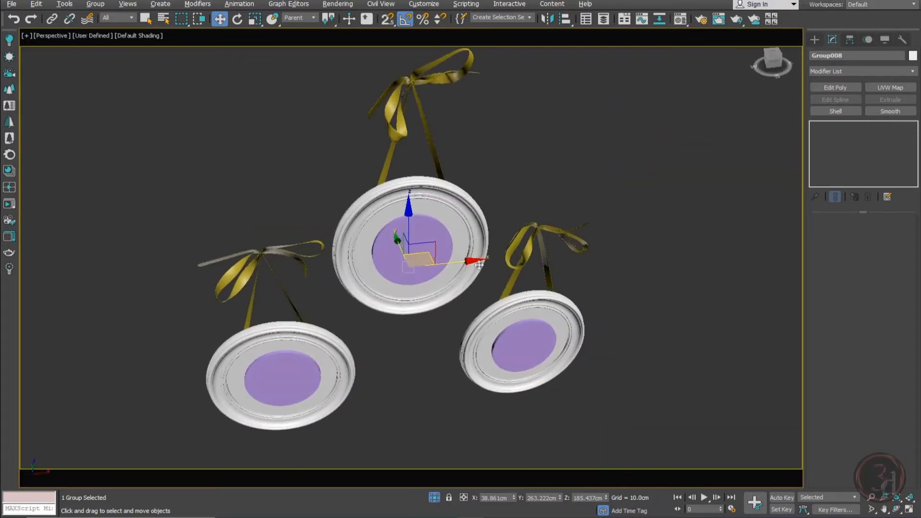
Step: Open the wall decoration group and select the purple centre disc of the uppermost plate
{"action": "key", "text": "alt+o"}
{"action": "left_click_drag", "start_coordinate": [426, 247], "coordinate": [484, 309]}
{"action": "key", "text": "ctrl+z"}
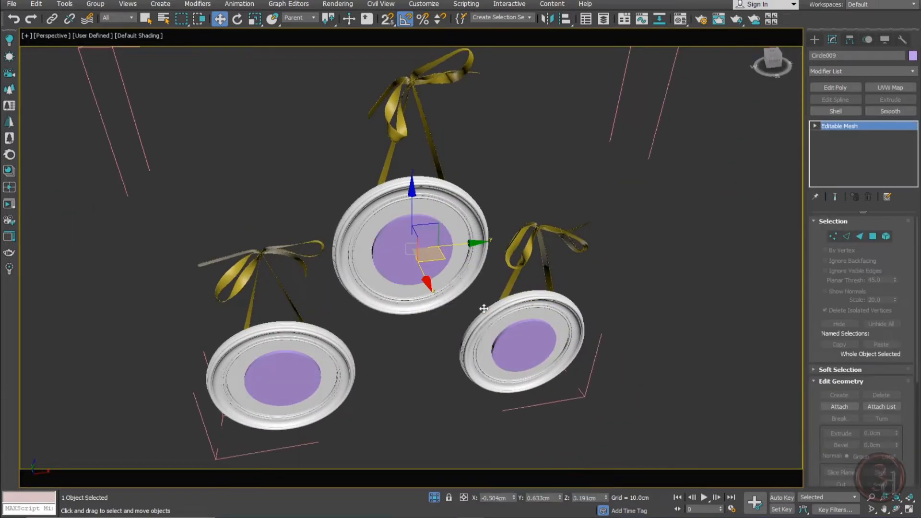
{"action": "scroll", "coordinate": [467, 309], "scroll_direction": "up", "scroll_amount": 3}
{"action": "middle_click_drag", "start_coordinate": [467, 309], "coordinate": [408, 225], "text": "alt"}
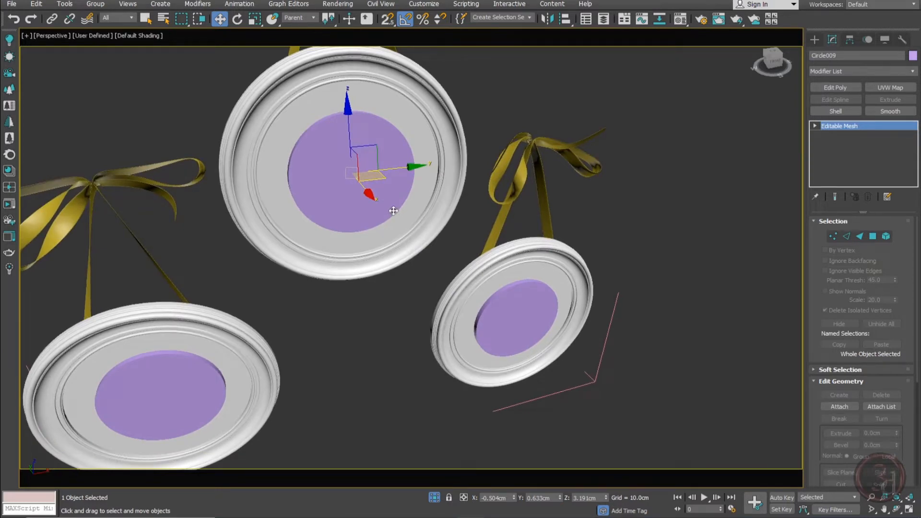
Step: Name the unused 10 - Default material "wall dec" and load walldec-1.jpg as its diffuse CoronaBitmap
{"action": "key", "text": "m"}
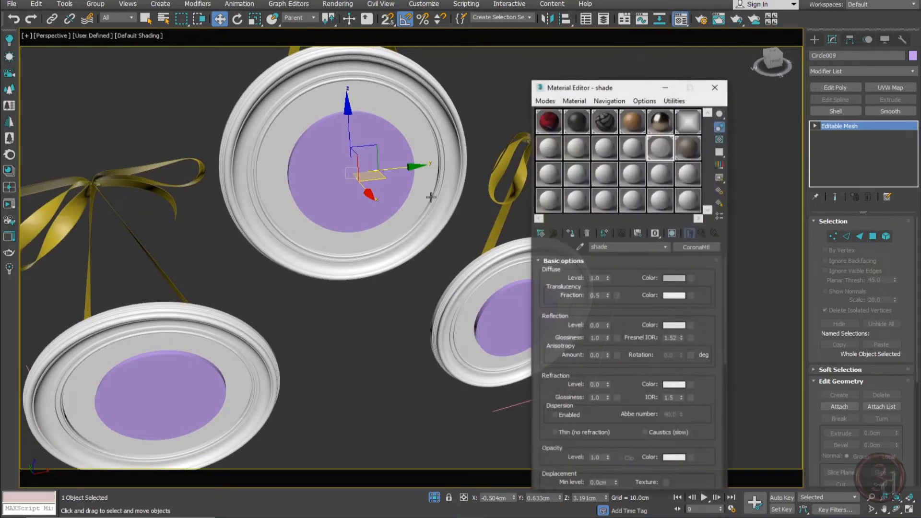
{"action": "left_click", "coordinate": [635, 149]}
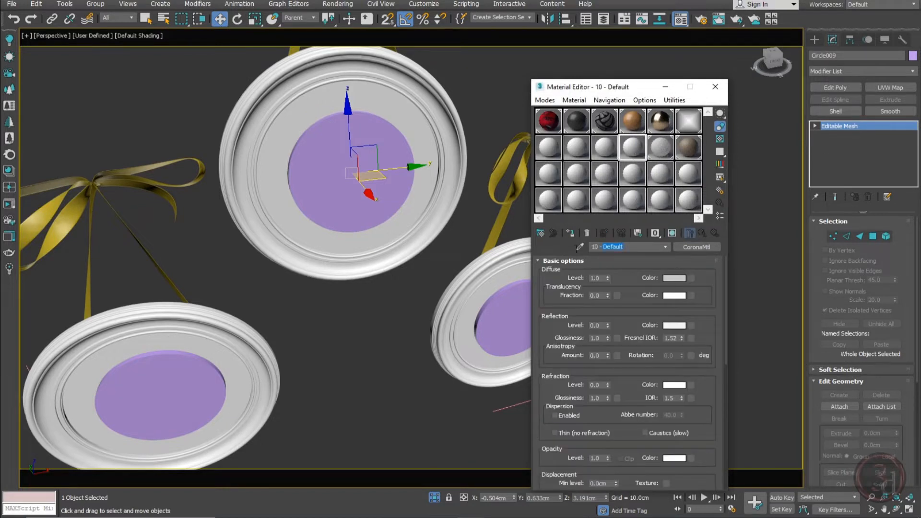
{"action": "type", "text": "wall dec"}
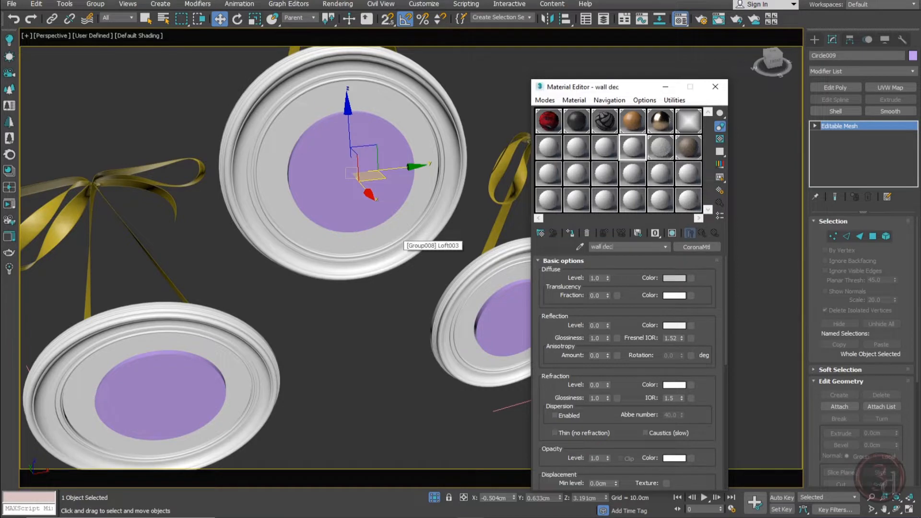
{"action": "left_click", "coordinate": [689, 278]}
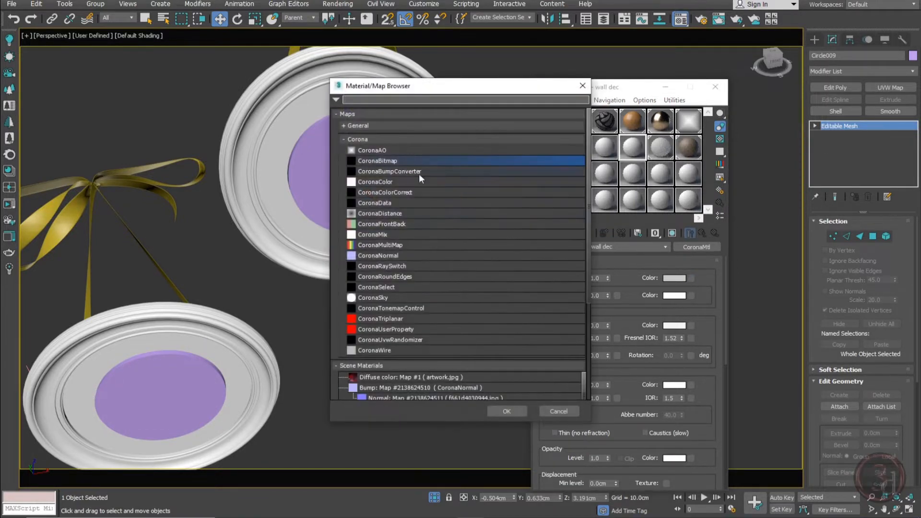
{"action": "double_click", "coordinate": [417, 162]}
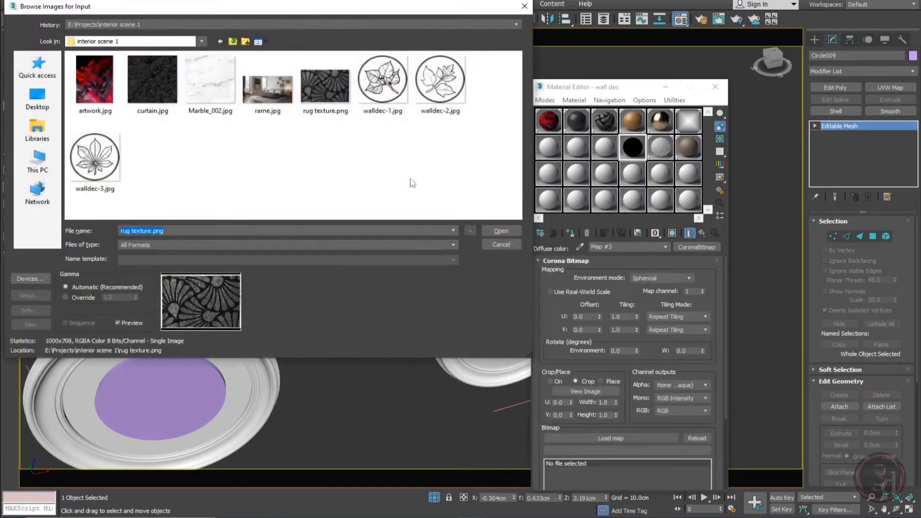
{"action": "double_click", "coordinate": [390, 103]}
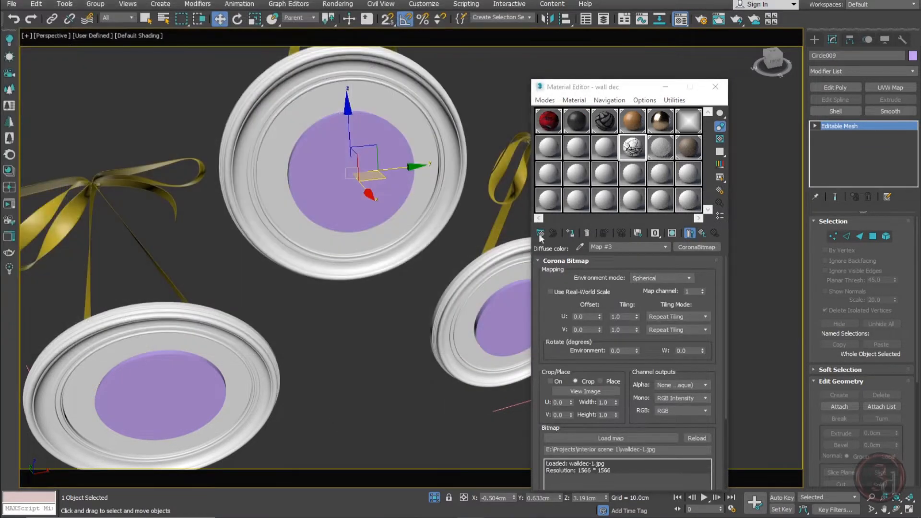
Step: Assign the wall dec material to the uppermost plate's disc with a UVW Map modifier and display its texture in the viewport
{"action": "left_click", "coordinate": [570, 233]}
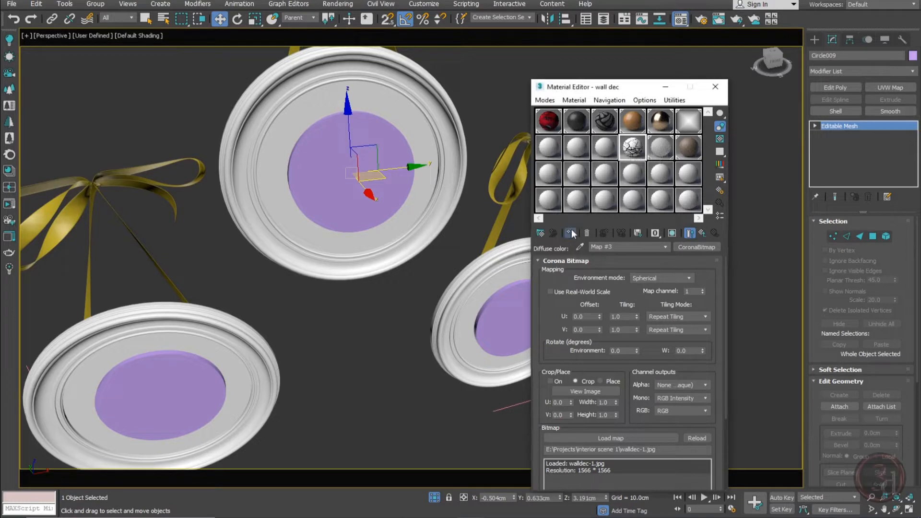
{"action": "left_click", "coordinate": [893, 89]}
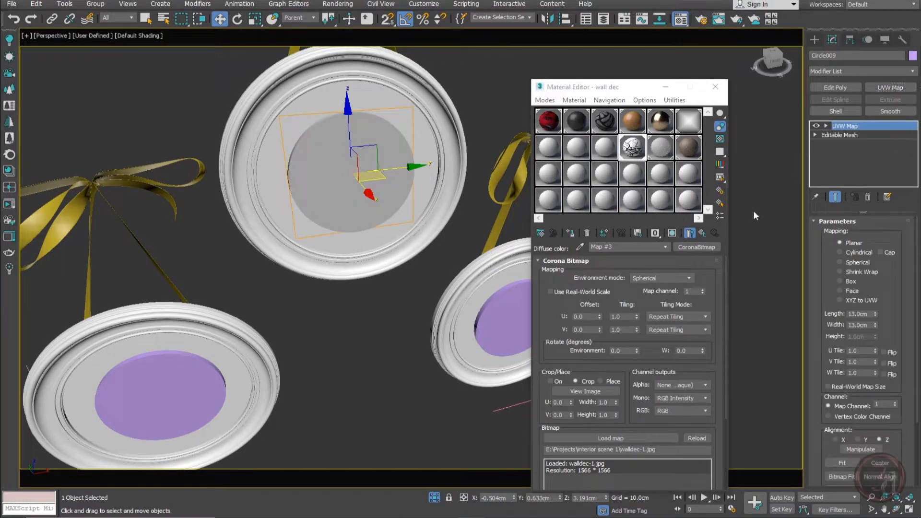
{"action": "left_click", "coordinate": [672, 233]}
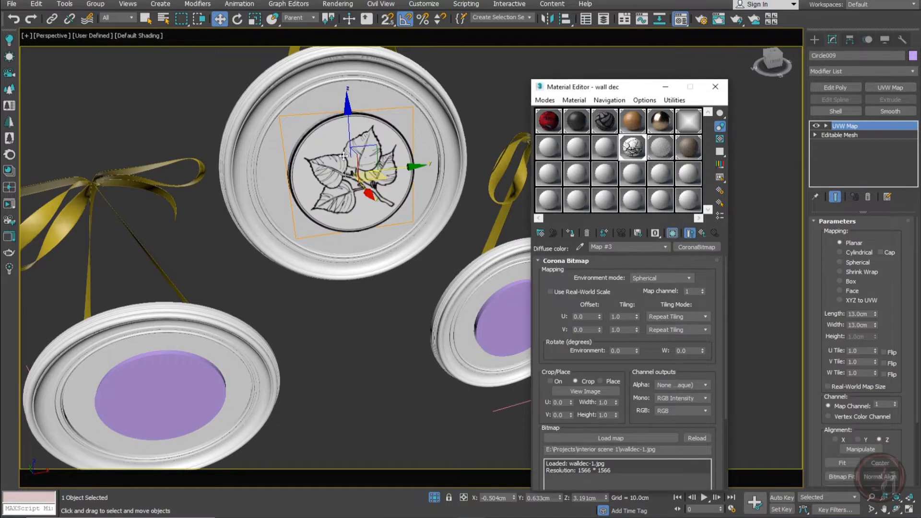
Step: Set the length and width of the disc's planar UVW mapping to 13.13 cm
{"action": "scroll", "coordinate": [343, 156], "scroll_direction": "up", "scroll_amount": 4}
{"action": "middle_click_drag", "start_coordinate": [308, 211], "coordinate": [343, 220], "text": "alt"}
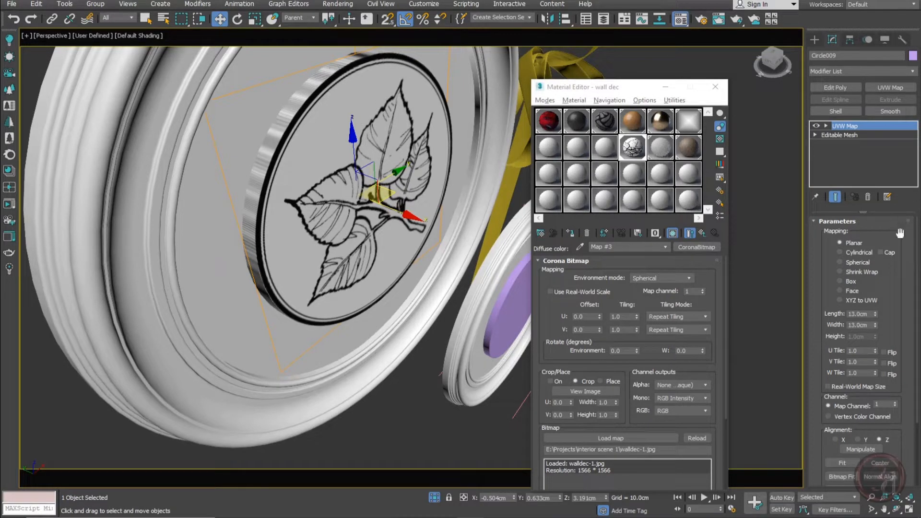
{"action": "left_click_drag", "start_coordinate": [876, 311], "coordinate": [876, 309]}
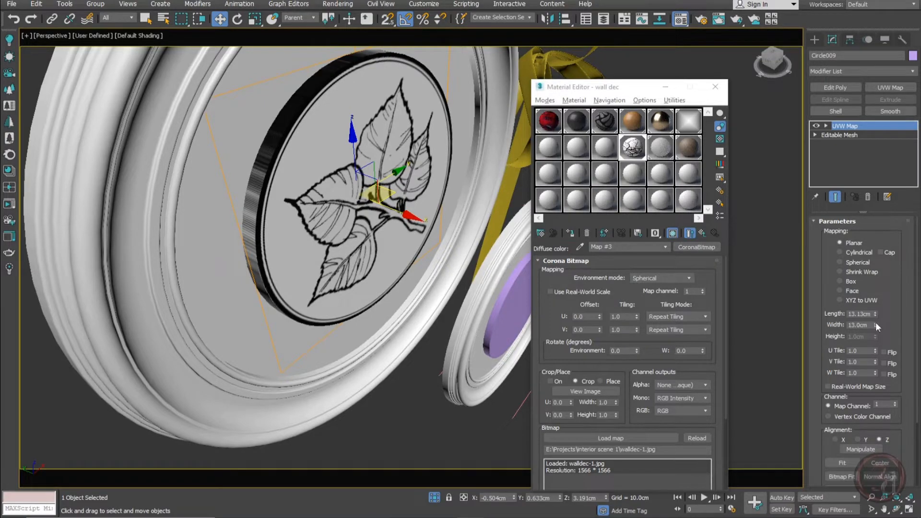
{"action": "left_click", "coordinate": [876, 323]}
{"action": "middle_click_drag", "start_coordinate": [399, 146], "coordinate": [327, 127], "text": "alt"}
{"action": "scroll", "coordinate": [383, 76], "scroll_direction": "down", "scroll_amount": 5}
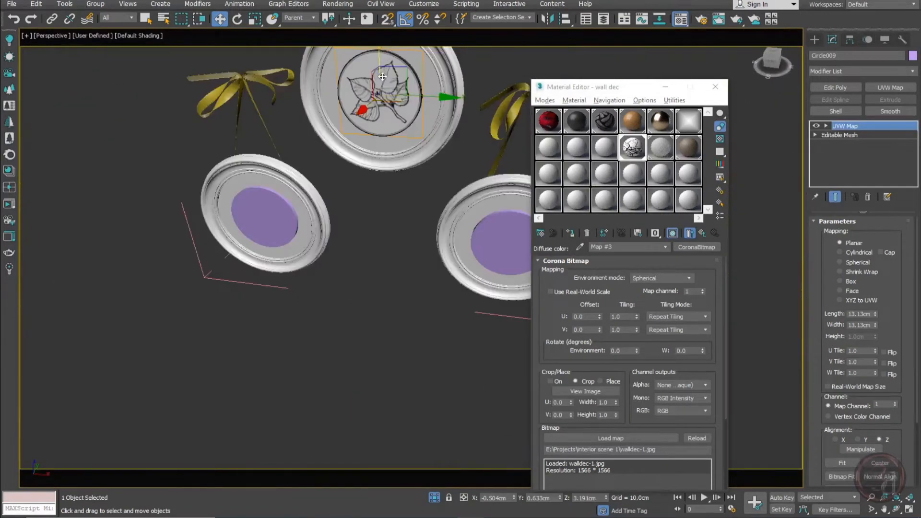
Step: Select the purple centre disc of the lower-right plate
{"action": "scroll", "coordinate": [383, 76], "scroll_direction": "up", "scroll_amount": 2}
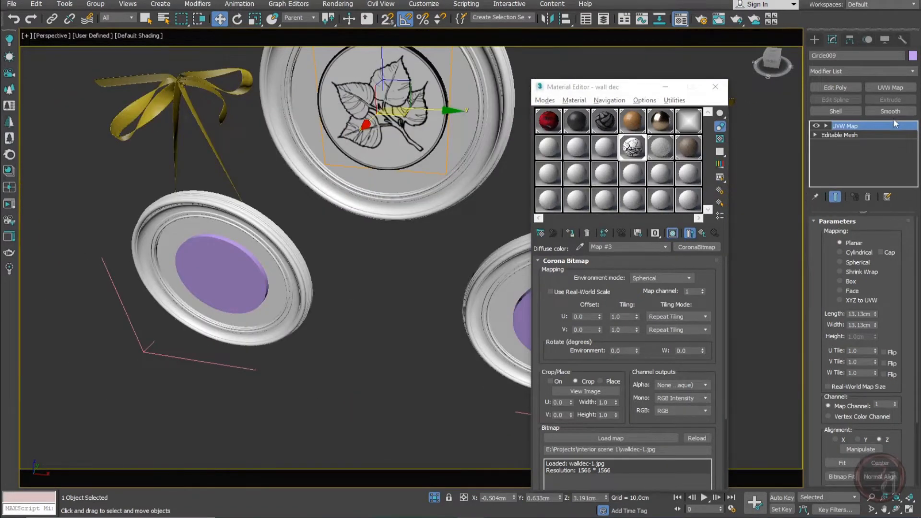
{"action": "middle_click_drag", "start_coordinate": [422, 257], "coordinate": [301, 257]}
{"action": "left_click", "coordinate": [458, 322]}
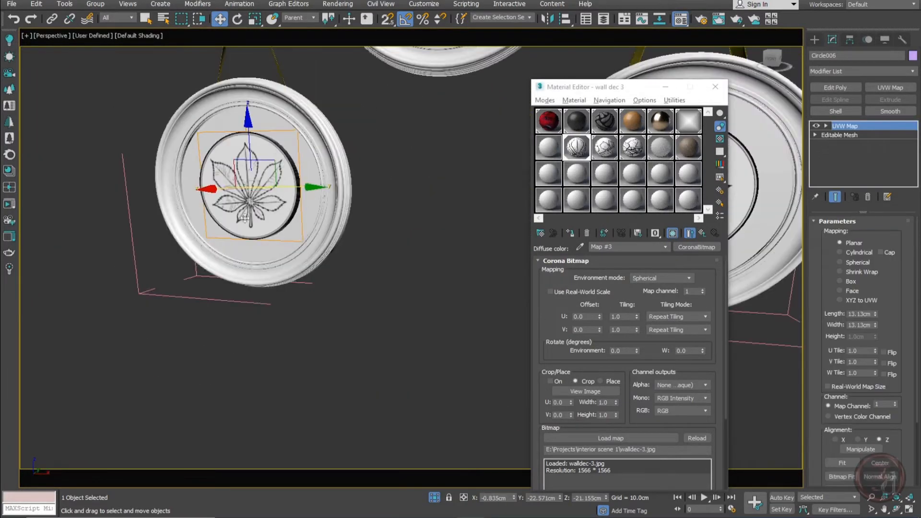
Step: Select the uppermost plate's round moulded frame and assign the wood side tabl material to it
{"action": "scroll", "coordinate": [334, 193], "scroll_direction": "down", "scroll_amount": 3}
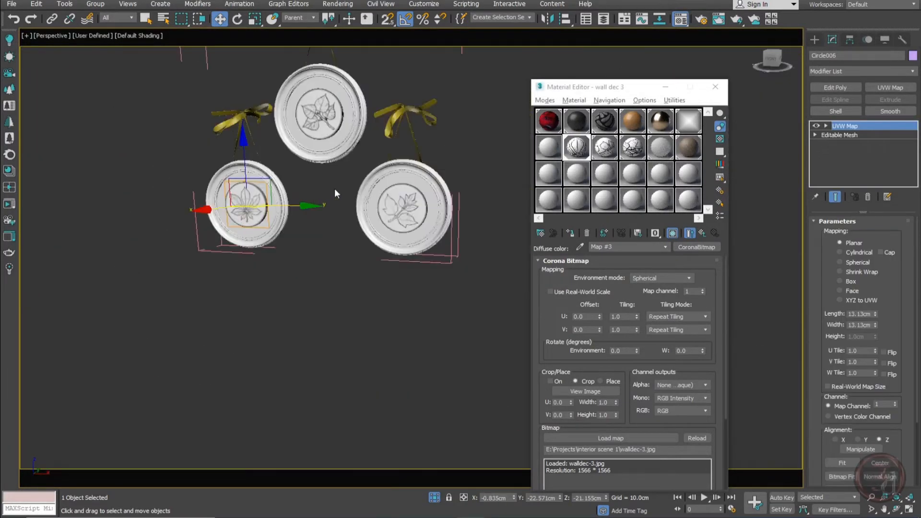
{"action": "scroll", "coordinate": [391, 201], "scroll_direction": "up", "scroll_amount": 4}
{"action": "middle_click_drag", "start_coordinate": [396, 178], "coordinate": [395, 224]}
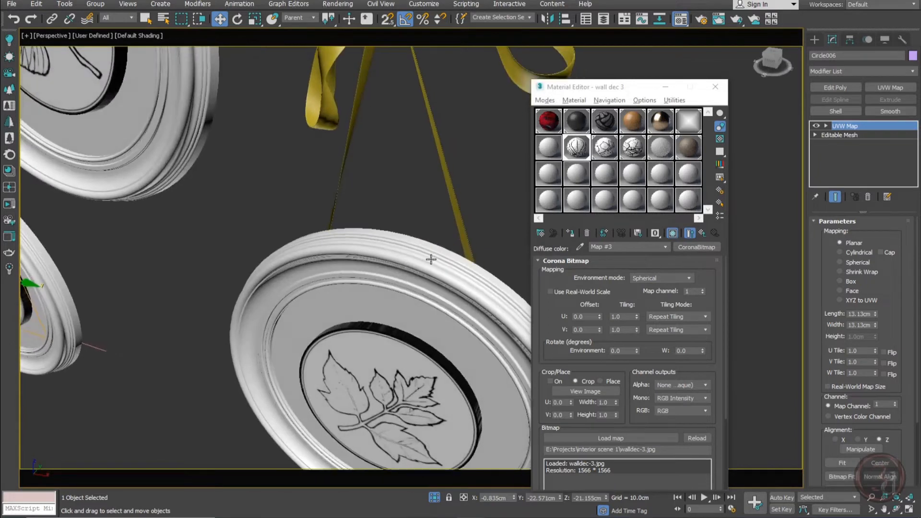
{"action": "middle_click_drag", "start_coordinate": [199, 108], "coordinate": [377, 292]}
{"action": "middle_click_drag", "start_coordinate": [359, 185], "coordinate": [332, 185], "text": "alt"}
{"action": "left_click", "coordinate": [427, 126]}
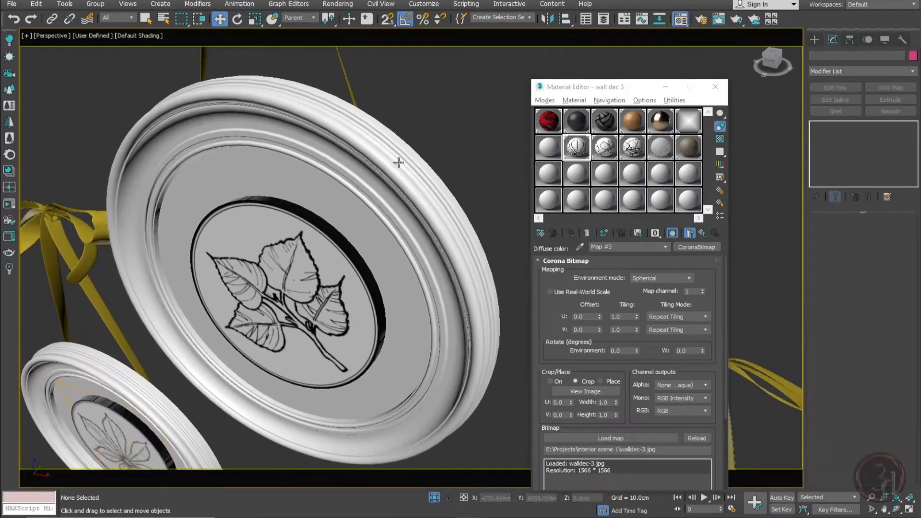
{"action": "left_click_drag", "start_coordinate": [398, 162], "coordinate": [384, 216]}
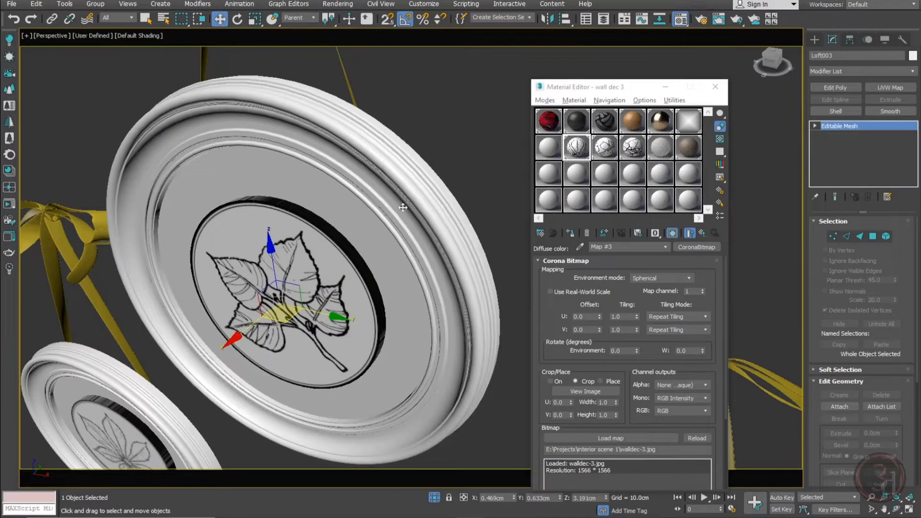
{"action": "left_click", "coordinate": [632, 122]}
{"action": "left_click", "coordinate": [570, 233]}
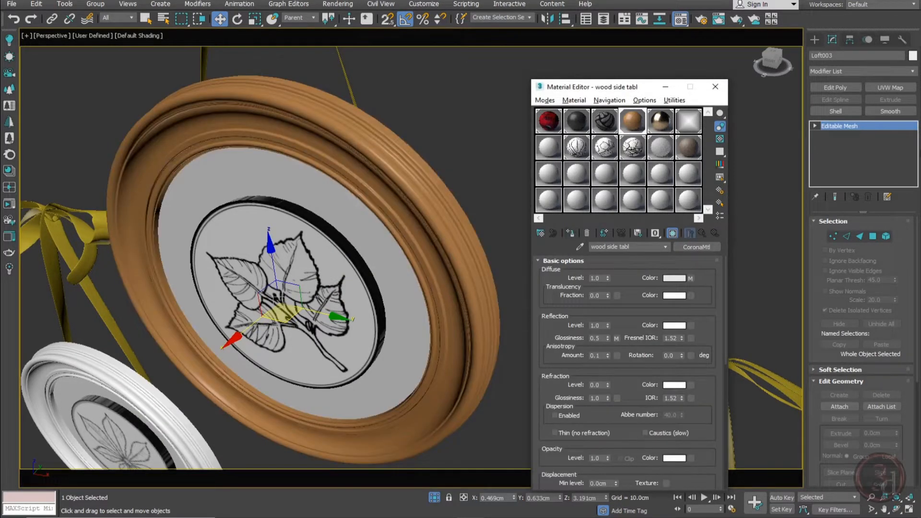
Step: Add a UVW Map modifier to the wooden frame and set its planar mapping length and width to 1 cm
{"action": "left_click", "coordinate": [883, 86]}
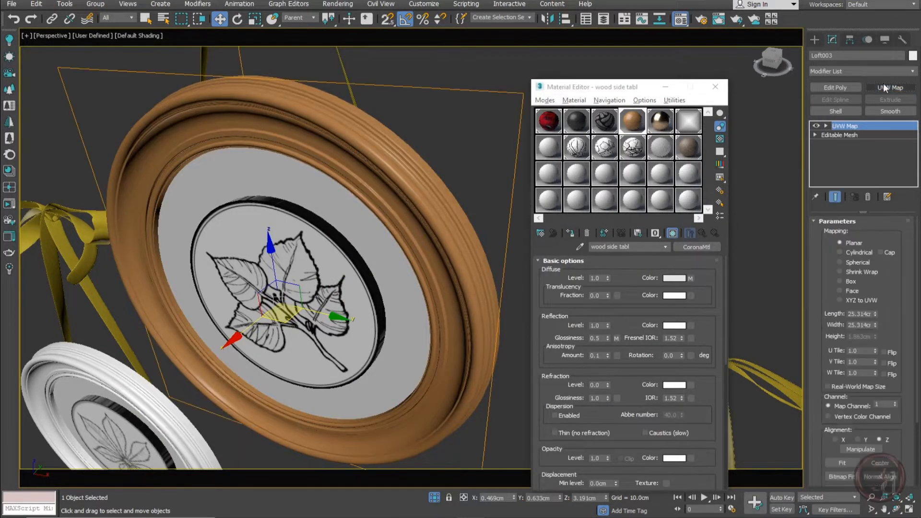
{"action": "double_click", "coordinate": [858, 314]}
{"action": "type", "text": "1"}
{"action": "key", "text": "Tab"}
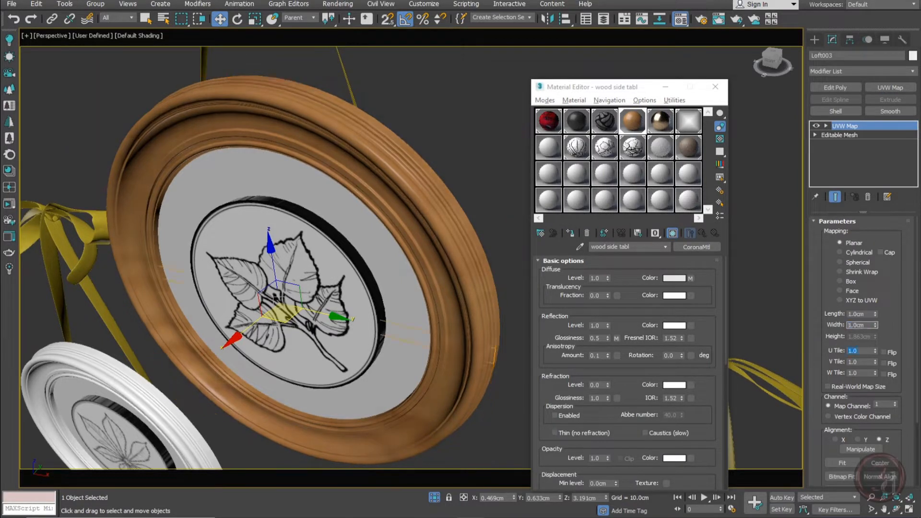
{"action": "type", "text": "1"}
{"action": "key", "text": "Tab"}
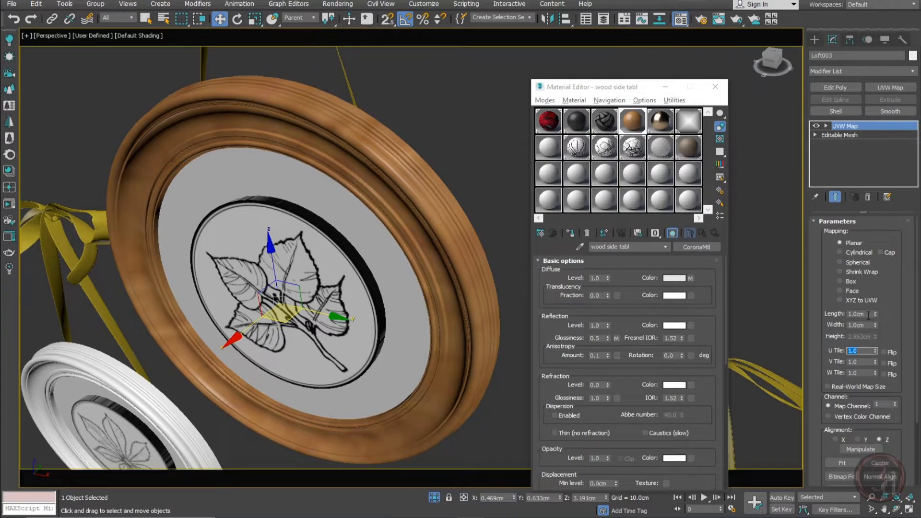
Step: Reduce the frame's planar UVW mapping length and width to 0.2 cm for a finer wood grain
{"action": "left_click_drag", "start_coordinate": [868, 315], "coordinate": [799, 314]}
{"action": "type", "text": "0.2"}
{"action": "key", "text": "Tab"}
{"action": "type", "text": "0.2"}
{"action": "key", "text": "Tab"}
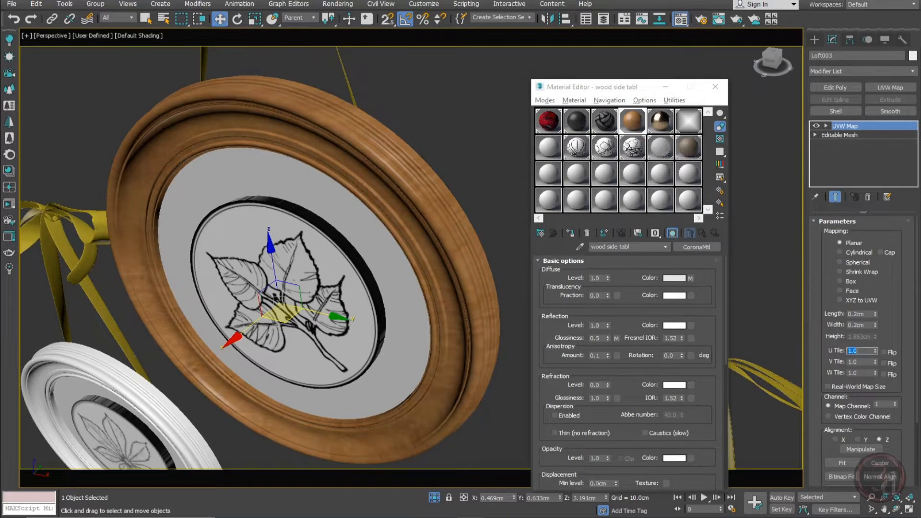
Step: Examine the wood grain on the uppermost plate's frame and the ribbon bow above it from several angles
{"action": "middle_click_drag", "start_coordinate": [304, 226], "coordinate": [349, 203], "text": "alt"}
{"action": "scroll", "coordinate": [420, 163], "scroll_direction": "down", "scroll_amount": 2}
{"action": "middle_click_drag", "start_coordinate": [343, 239], "coordinate": [389, 275]}
{"action": "scroll", "coordinate": [363, 165], "scroll_direction": "down", "scroll_amount": 3}
{"action": "scroll", "coordinate": [397, 153], "scroll_direction": "up", "scroll_amount": 3}
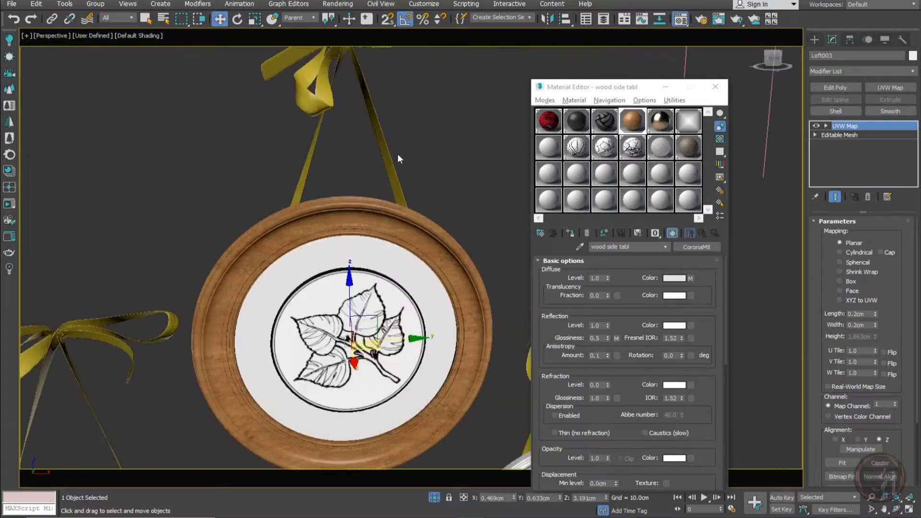
{"action": "middle_click_drag", "start_coordinate": [411, 200], "coordinate": [377, 207], "text": "alt"}
{"action": "middle_click_drag", "start_coordinate": [381, 129], "coordinate": [382, 207]}
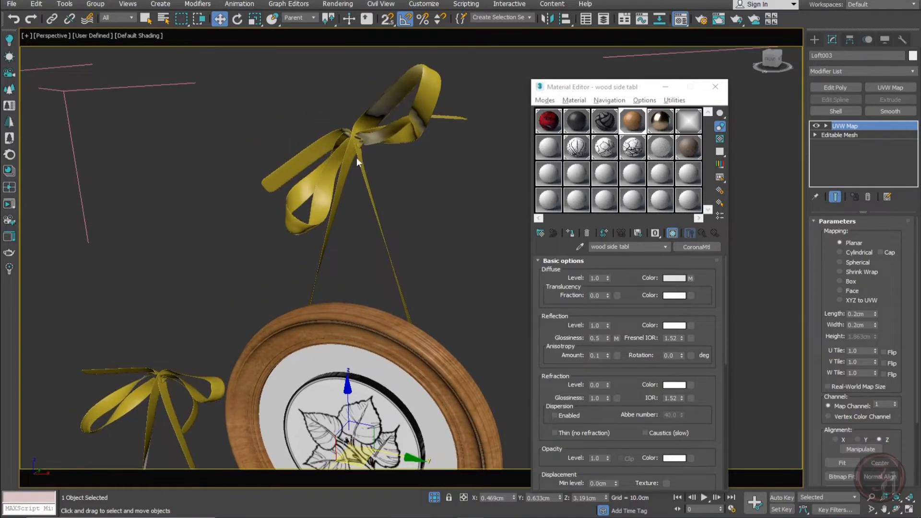
{"action": "scroll", "coordinate": [331, 193], "scroll_direction": "up", "scroll_amount": 4}
{"action": "scroll", "coordinate": [331, 193], "scroll_direction": "down", "scroll_amount": 2}
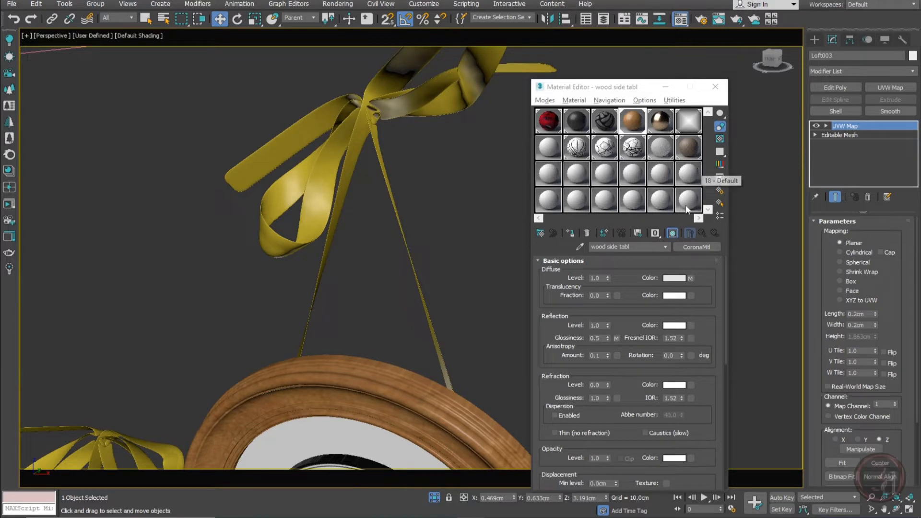
Step: Pick the unused 18 - Default material for the ribbons and set its diffuse colour to dark brown, RGB 31, 17, 6
{"action": "left_click", "coordinate": [688, 175]}
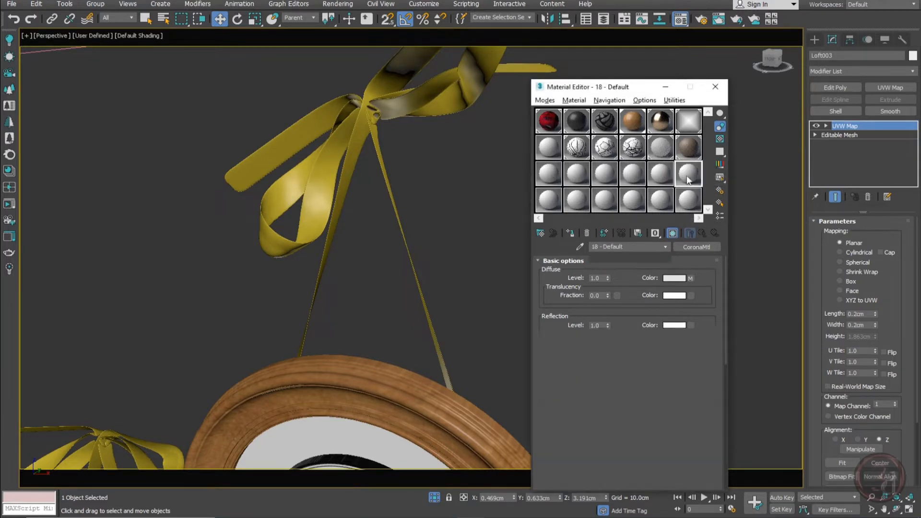
{"action": "left_click", "coordinate": [543, 233]}
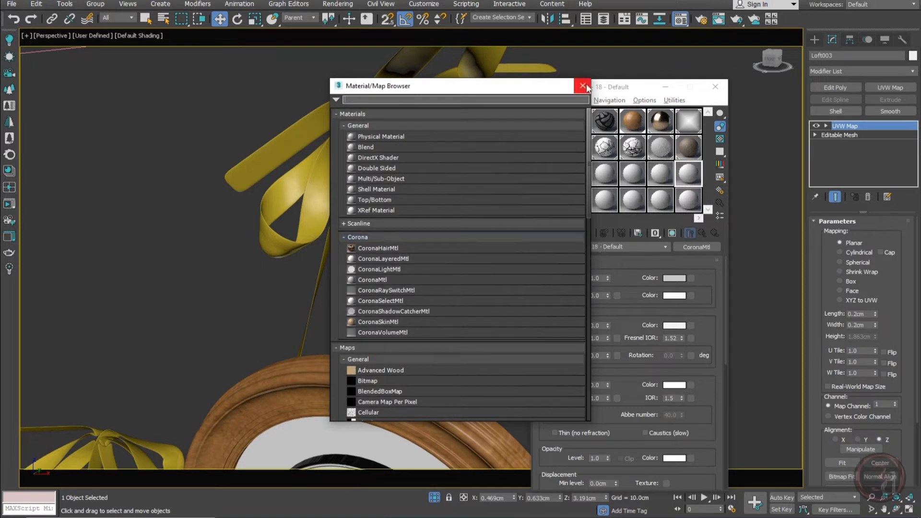
{"action": "left_click", "coordinate": [583, 86]}
{"action": "left_click", "coordinate": [673, 278]}
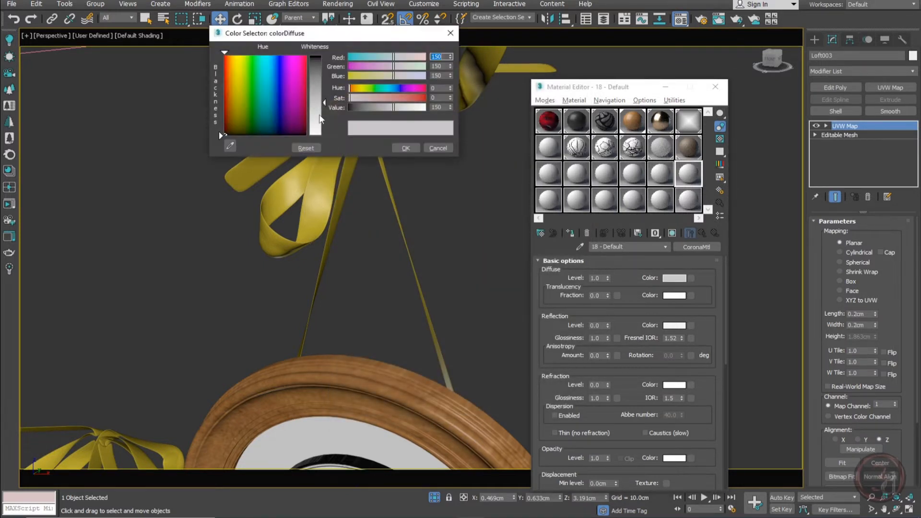
{"action": "left_click", "coordinate": [389, 99]}
{"action": "left_click_drag", "start_coordinate": [367, 76], "coordinate": [360, 82]}
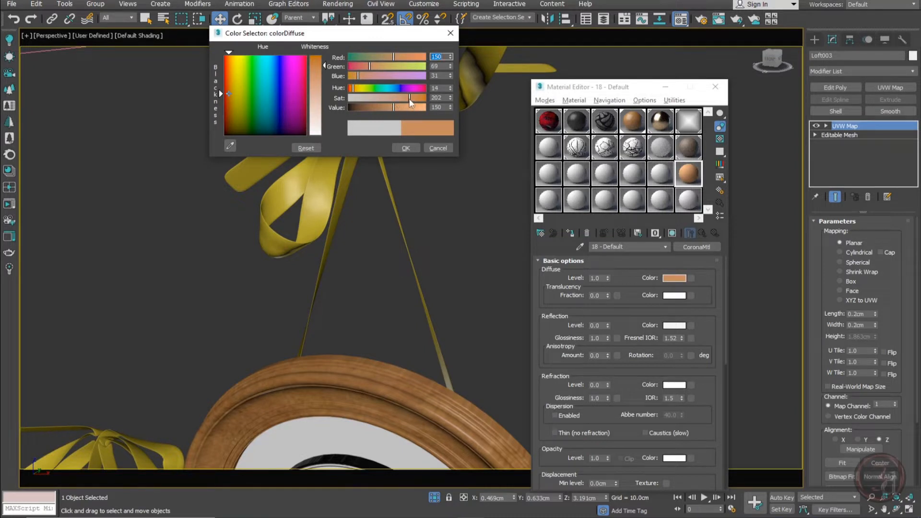
{"action": "left_click_drag", "start_coordinate": [410, 102], "coordinate": [411, 101]}
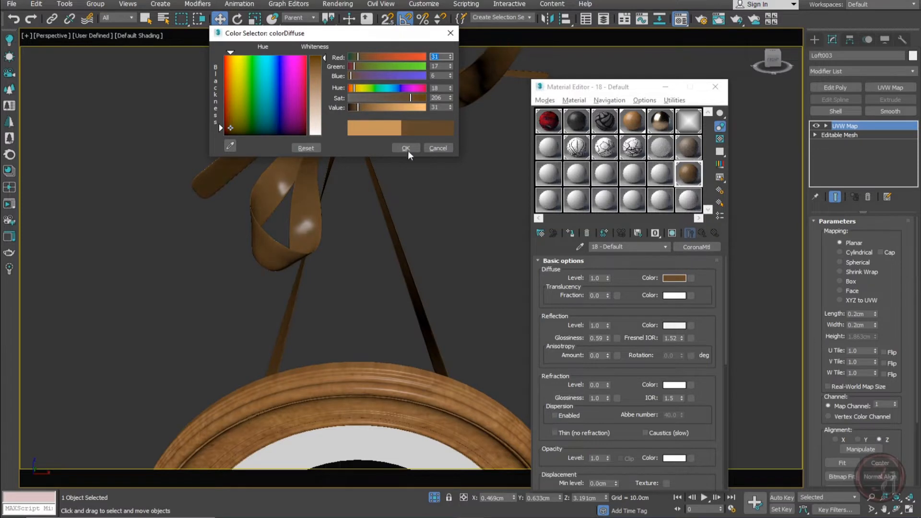
{"action": "left_click", "coordinate": [405, 147]}
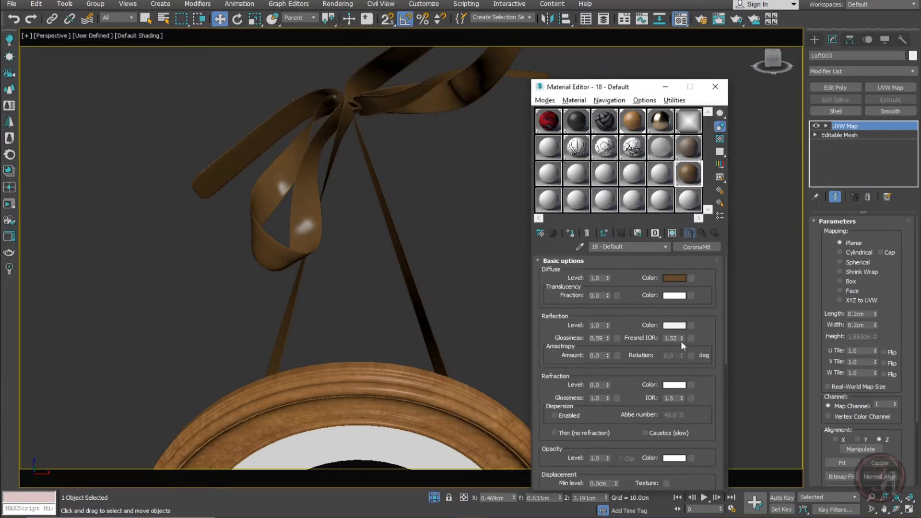
Step: Set the Fresnel IOR of the brown ribbon material to 2.0
{"action": "double_click", "coordinate": [672, 337]}
{"action": "type", "text": "2.0"}
{"action": "key", "text": "Return"}
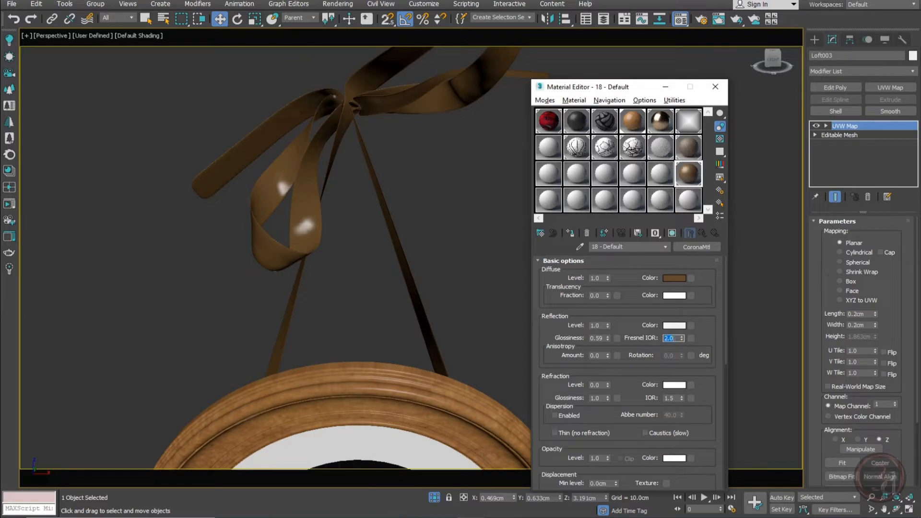
Step: Select the ribbon bow of the lower-right plate
{"action": "scroll", "coordinate": [449, 218], "scroll_direction": "down", "scroll_amount": 5}
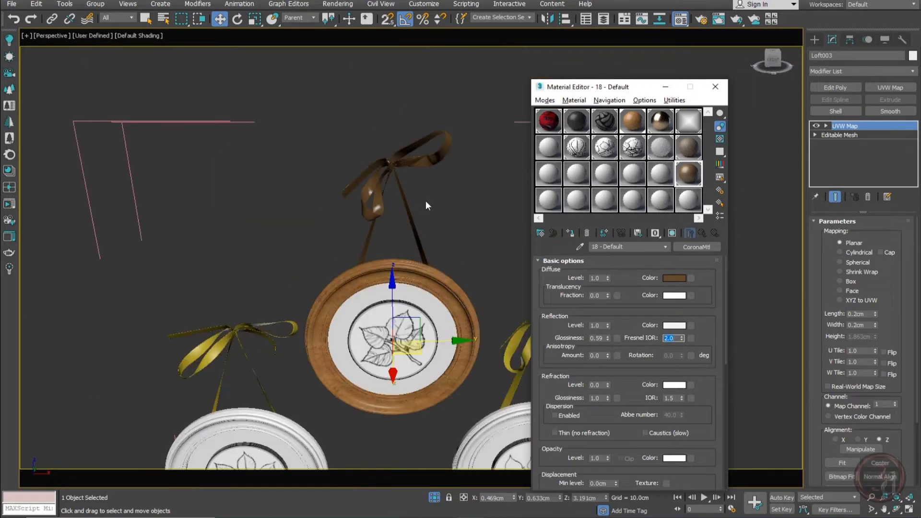
{"action": "middle_click_drag", "start_coordinate": [425, 258], "coordinate": [381, 202]}
{"action": "left_click", "coordinate": [491, 283]}
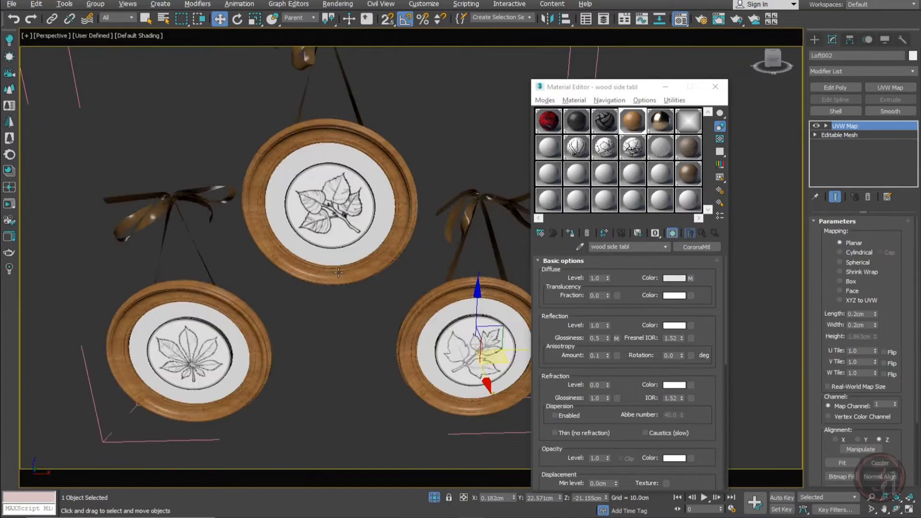
Step: Close the wall decoration group and return from isolation to the CoronaCamera001 view of the whole room
{"action": "middle_click_drag", "start_coordinate": [385, 240], "coordinate": [335, 236], "text": "alt"}
{"action": "scroll", "coordinate": [345, 216], "scroll_direction": "down", "scroll_amount": 5}
{"action": "left_click", "coordinate": [457, 358]}
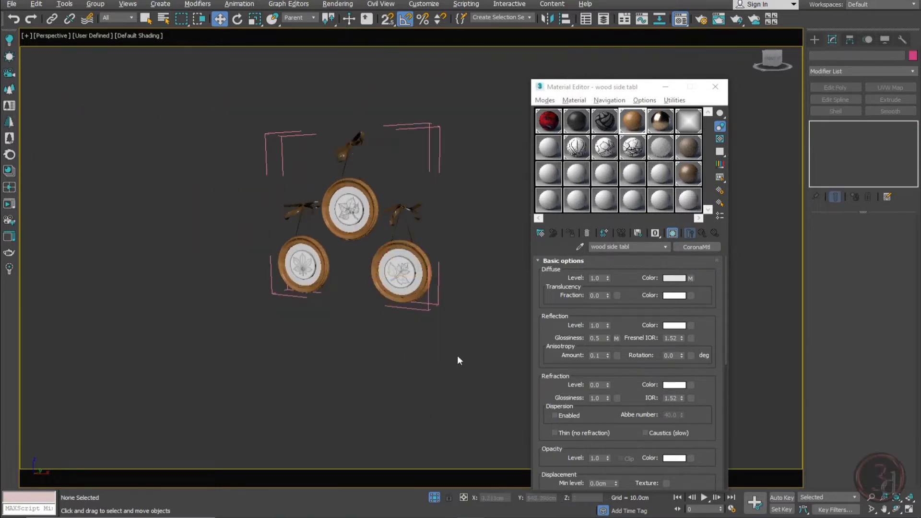
{"action": "left_click", "coordinate": [429, 294]}
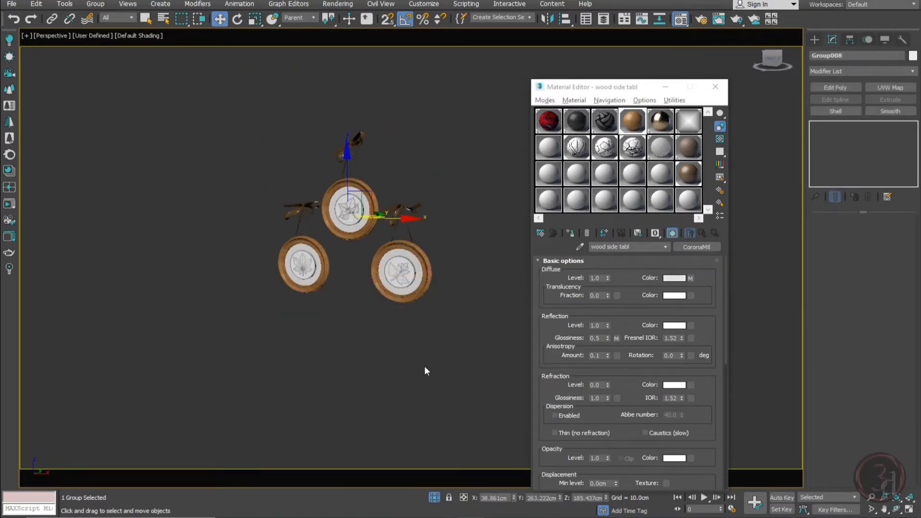
{"action": "left_click", "coordinate": [434, 498]}
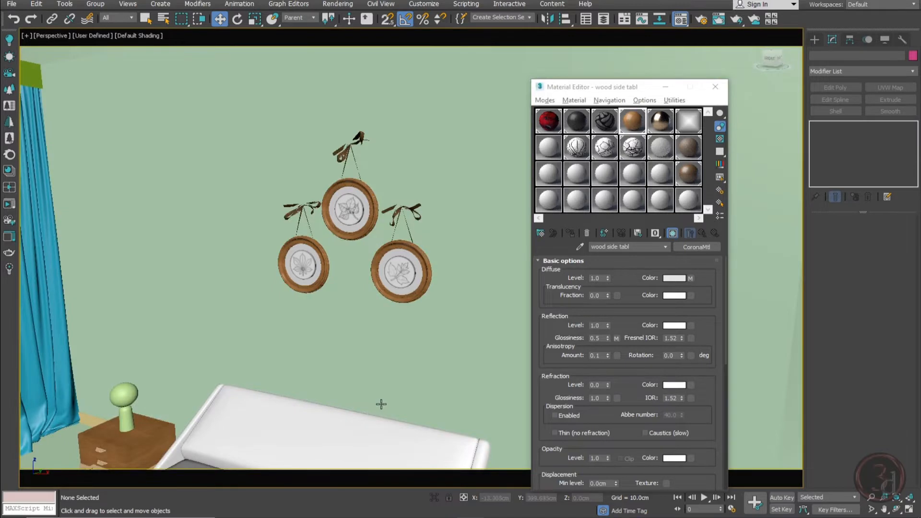
{"action": "key", "text": "c"}
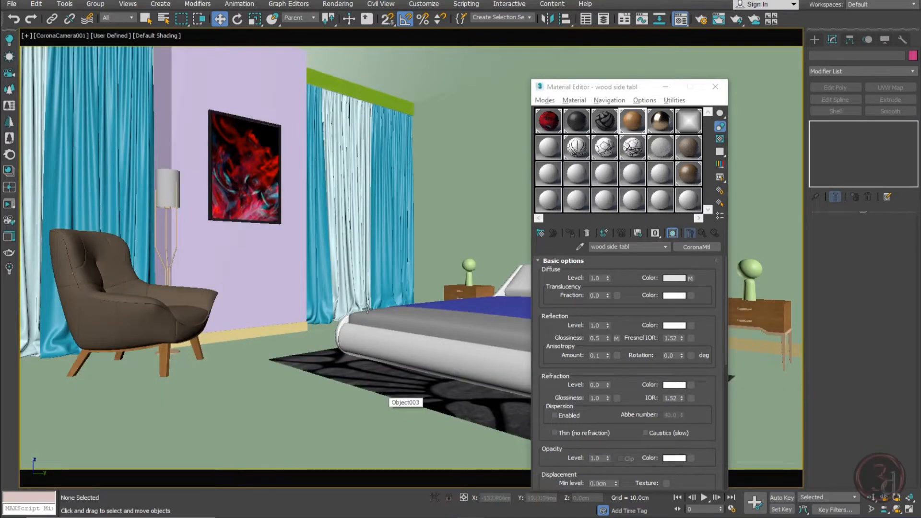
{"action": "left_click", "coordinate": [715, 87]}
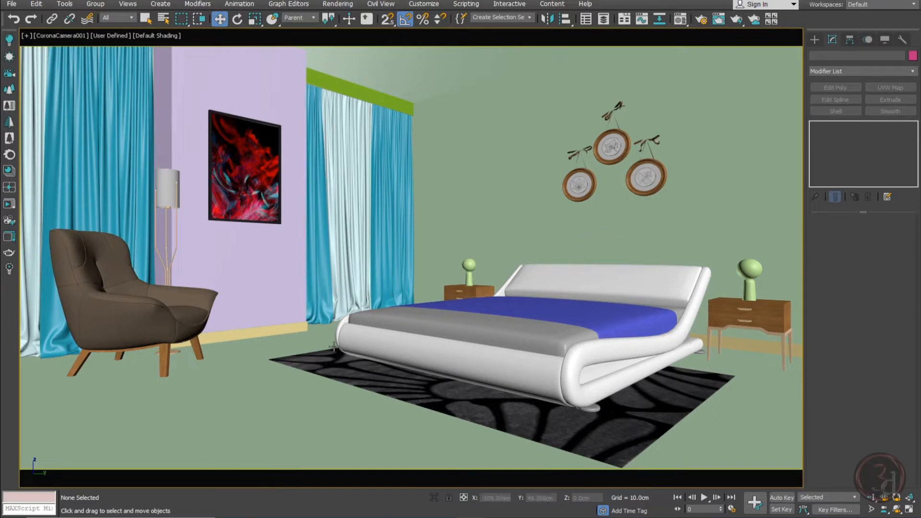
Step: Select the skirting board along the bedroom walls and assign the wood side tabl material to it
{"action": "left_click", "coordinate": [300, 328]}
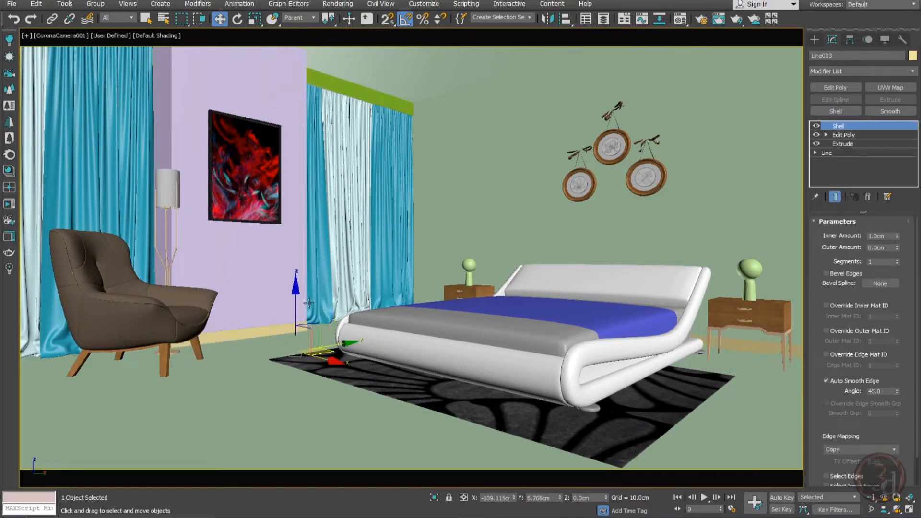
{"action": "key", "text": "m"}
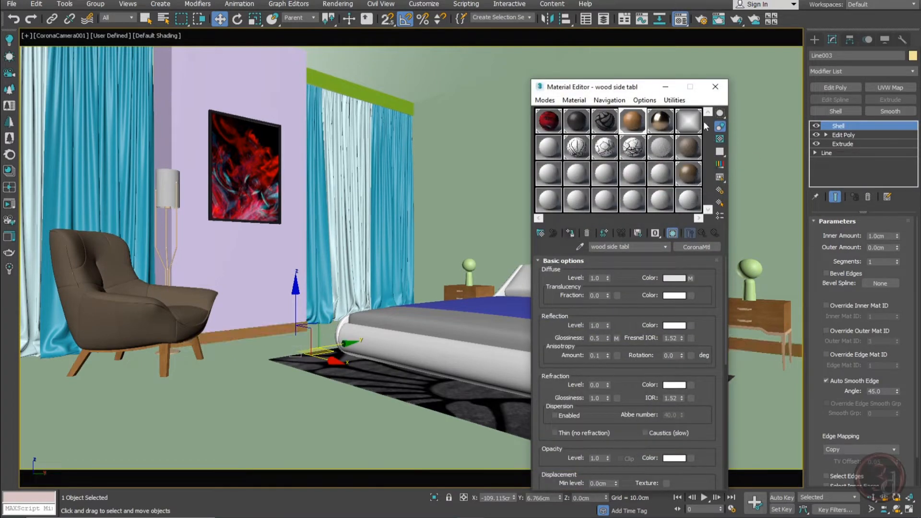
{"action": "left_click", "coordinate": [715, 87]}
Step: Paste the copied UVW Map modifier onto the skirting board and switch it to Box mapping aligned to X
{"action": "right_click", "coordinate": [858, 127]}
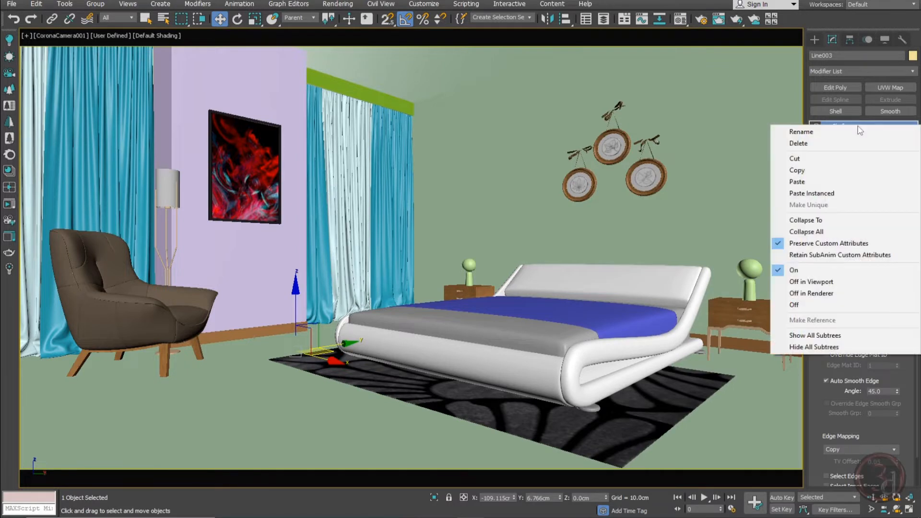
{"action": "left_click", "coordinate": [806, 181]}
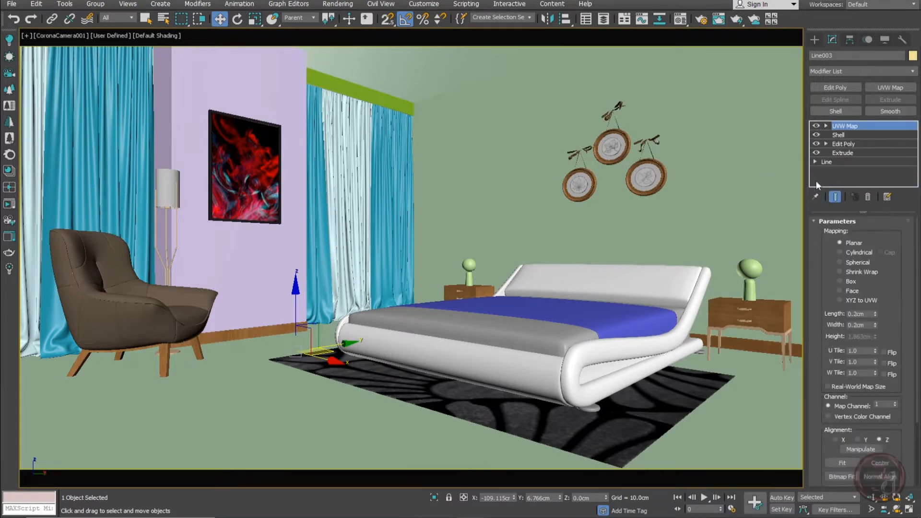
{"action": "left_click", "coordinate": [840, 281]}
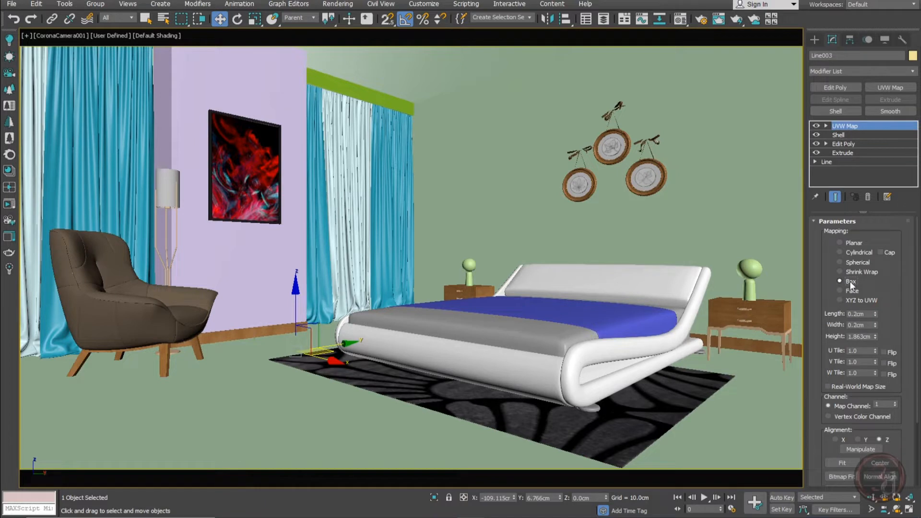
{"action": "left_click", "coordinate": [843, 439]}
Step: Isolate the skirting board and frame it in the perspective view
{"action": "key", "text": "alt+q"}
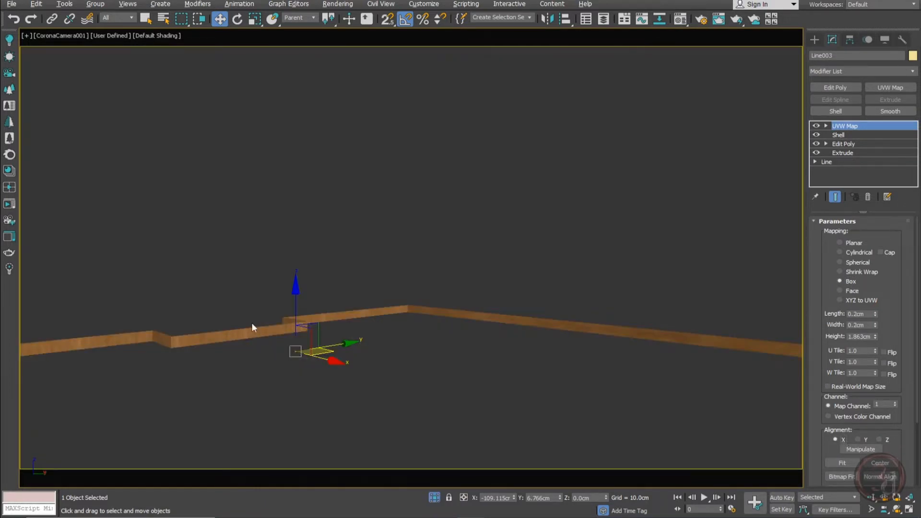
{"action": "key", "text": "p"}
{"action": "key", "text": "z"}
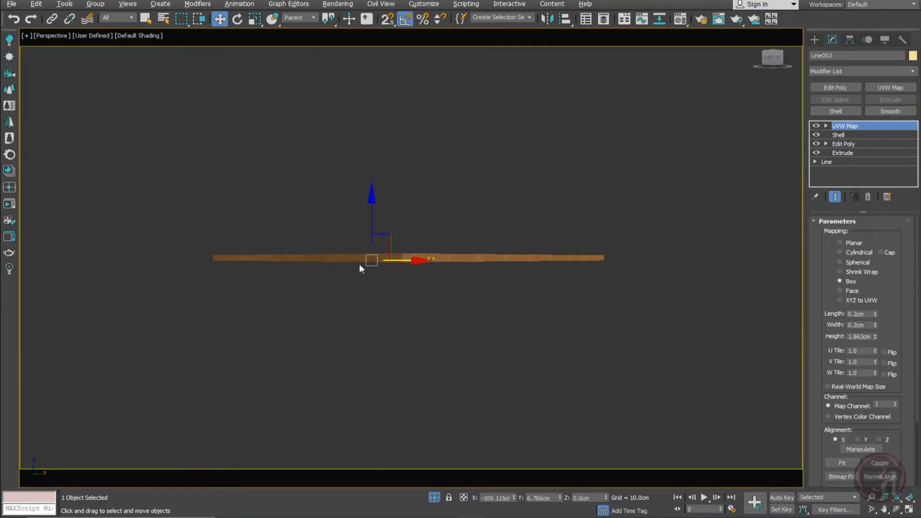
Step: Set the skirting board's UVW Map height to 0.2 cm with Z alignment, and return from isolation to the CoronaCamera001 view
{"action": "scroll", "coordinate": [368, 268], "scroll_direction": "up", "scroll_amount": 6}
{"action": "scroll", "coordinate": [346, 362], "scroll_direction": "up", "scroll_amount": 2}
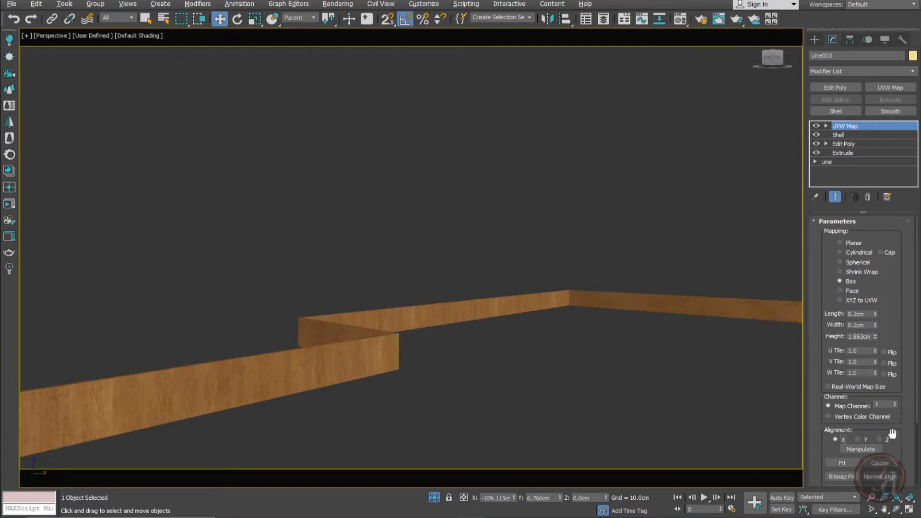
{"action": "left_click", "coordinate": [858, 439]}
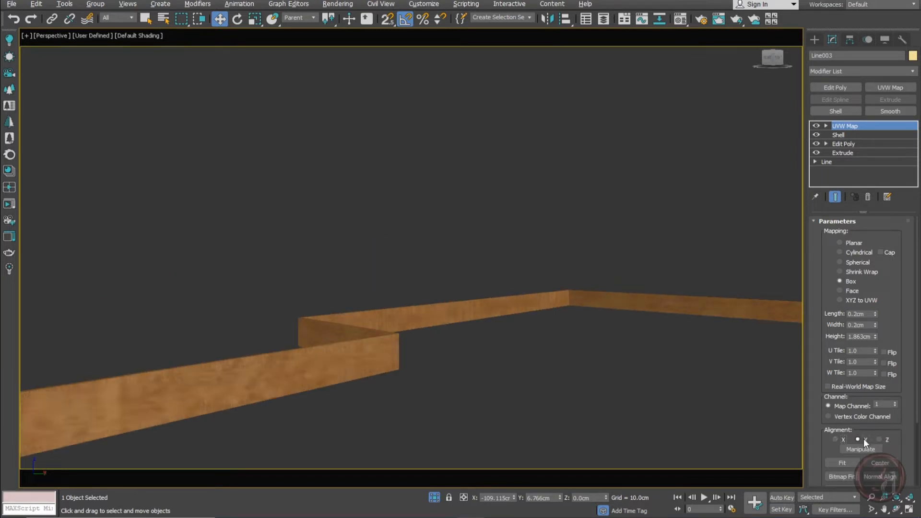
{"action": "left_click", "coordinate": [862, 337]}
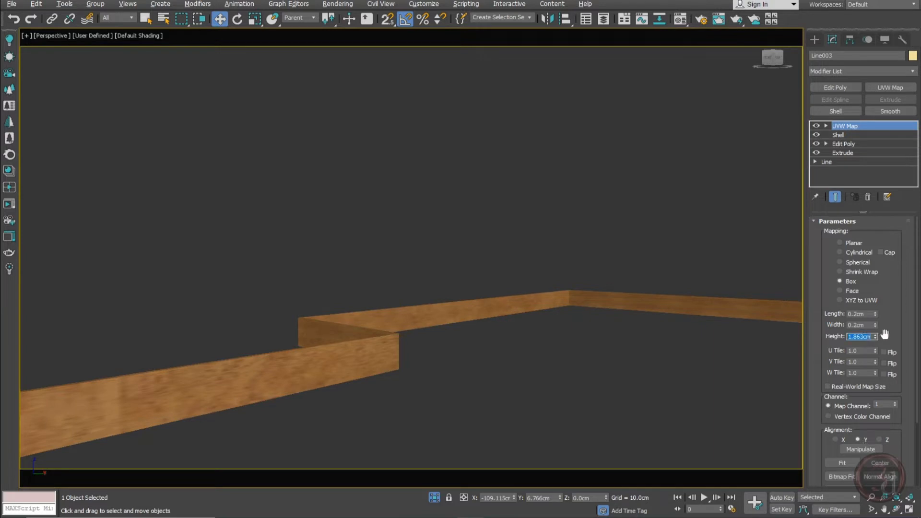
{"action": "type", "text": "0.2"}
{"action": "key", "text": "Return"}
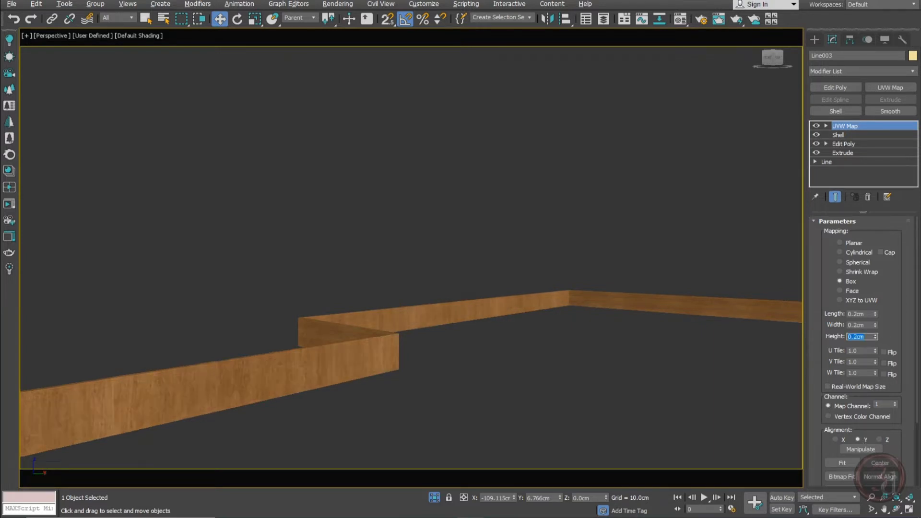
{"action": "left_click", "coordinate": [844, 439]}
{"action": "left_click", "coordinate": [887, 440]}
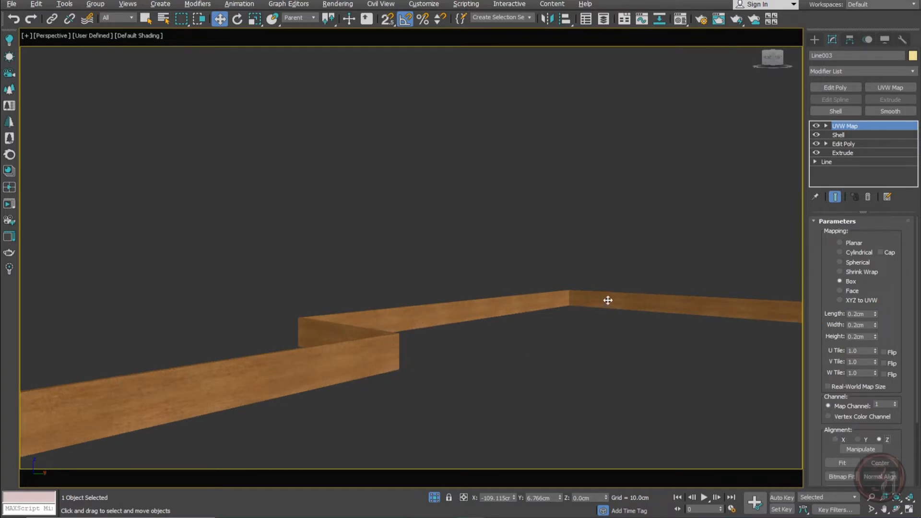
{"action": "left_click", "coordinate": [434, 498]}
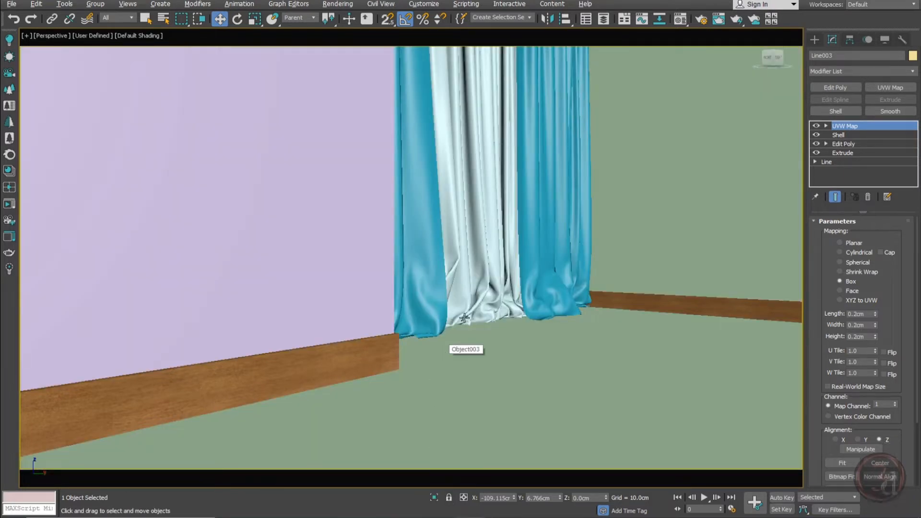
{"action": "key", "text": "c"}
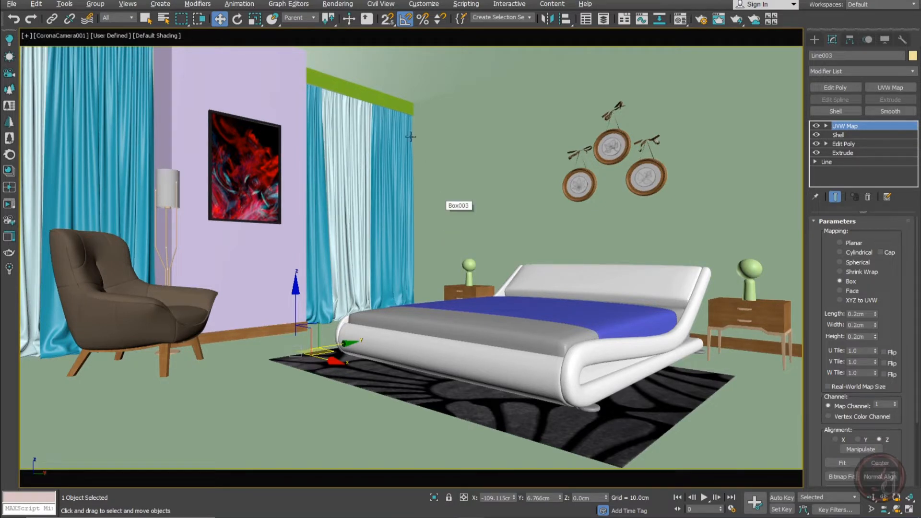
Step: Select the curtain box above the window, keeping its original position, and assign the wood side tabl material to it
{"action": "left_click", "coordinate": [399, 91]}
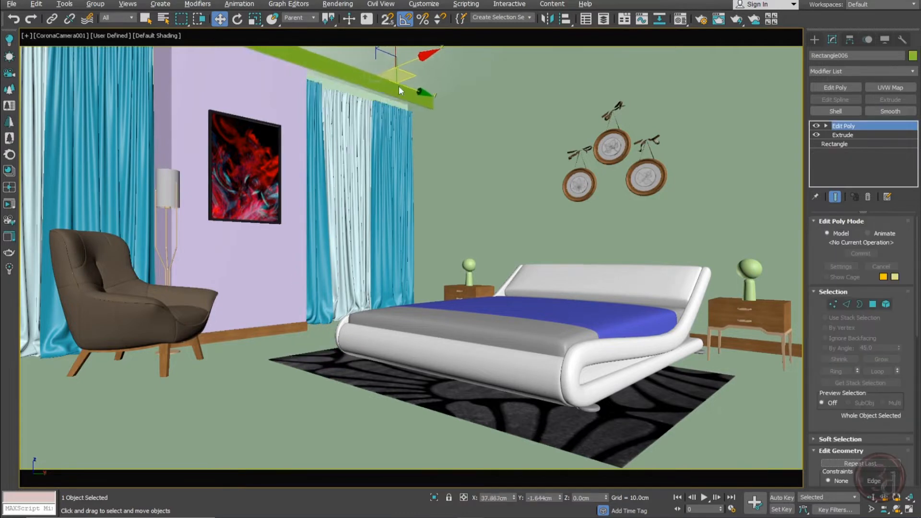
{"action": "key", "text": "ctrl+z"}
{"action": "key", "text": "m"}
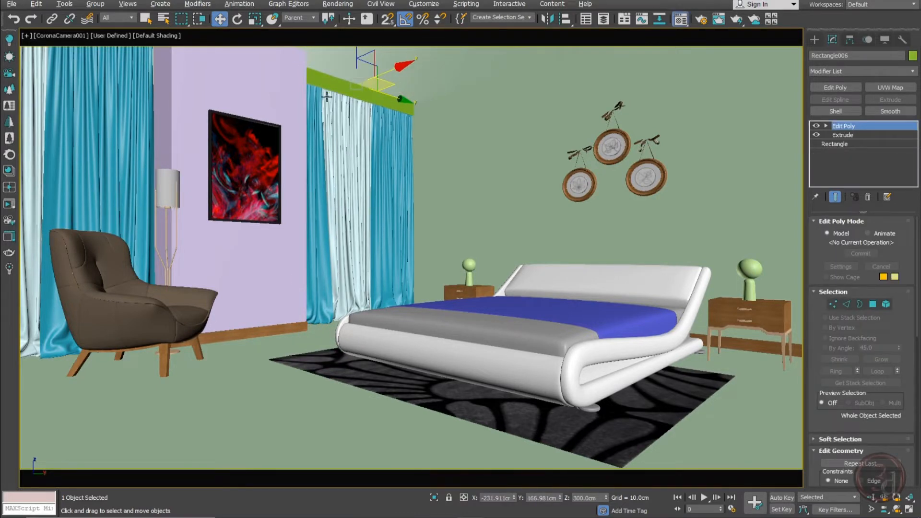
{"action": "left_click", "coordinate": [660, 173]}
{"action": "left_click", "coordinate": [571, 234]}
{"action": "left_click", "coordinate": [633, 121]}
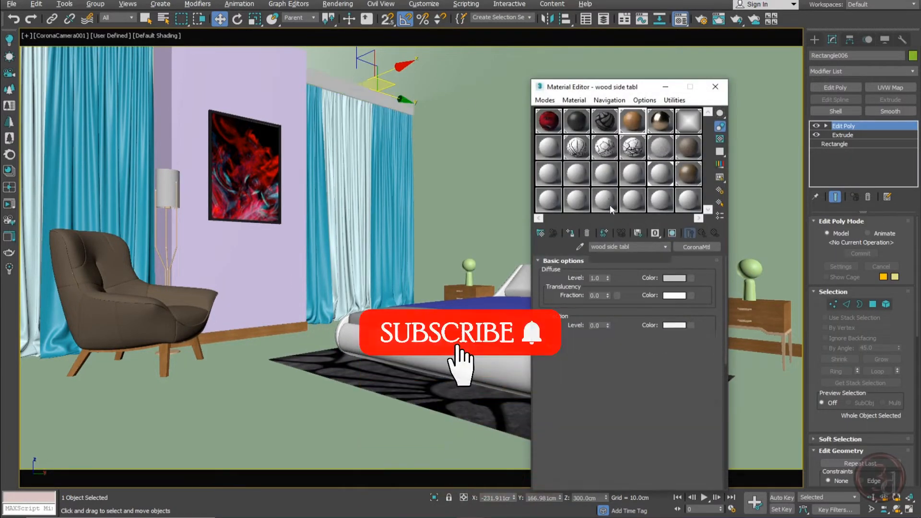
{"action": "left_click", "coordinate": [572, 232]}
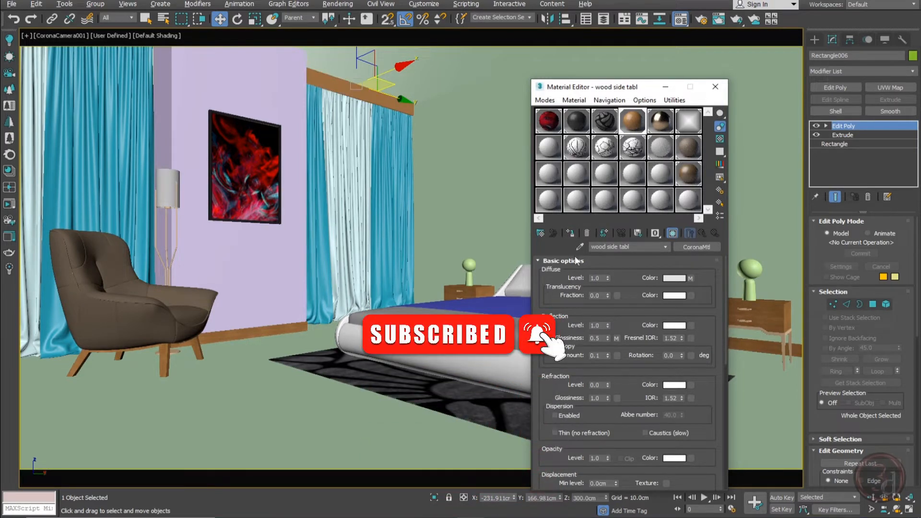
Step: Paste the copied UVW Map modifier onto the curtain box, using Box mapping with a height of 0.2 cm
{"action": "right_click", "coordinate": [853, 125]}
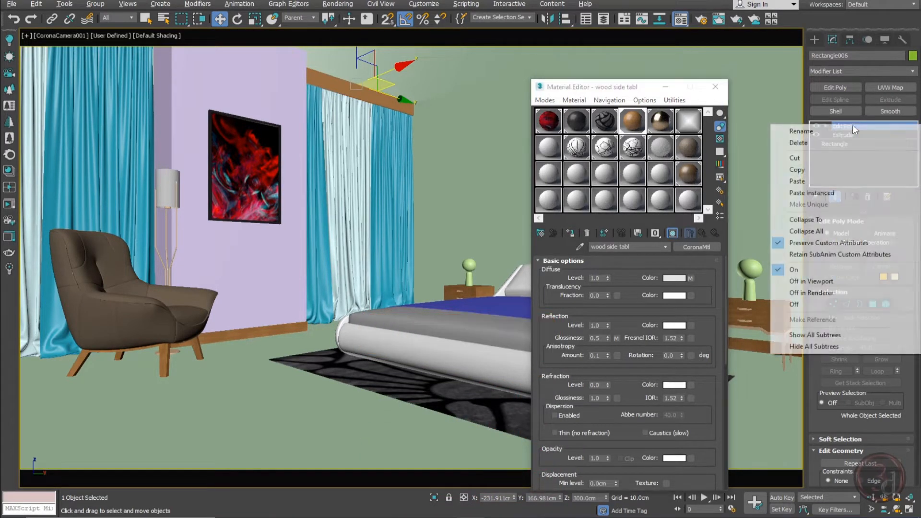
{"action": "left_click", "coordinate": [818, 182]}
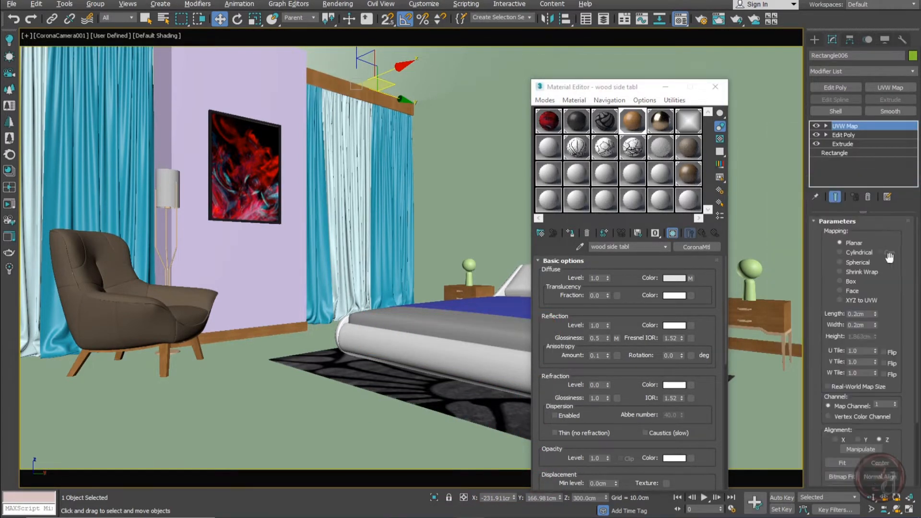
{"action": "left_click", "coordinate": [853, 281]}
{"action": "double_click", "coordinate": [860, 336]}
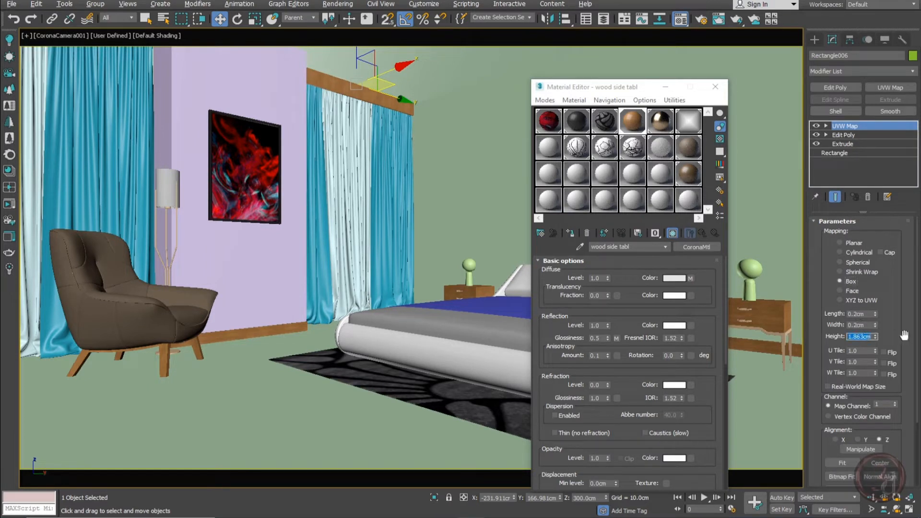
{"action": "type", "text": "0.2"}
{"action": "key", "text": "Return"}
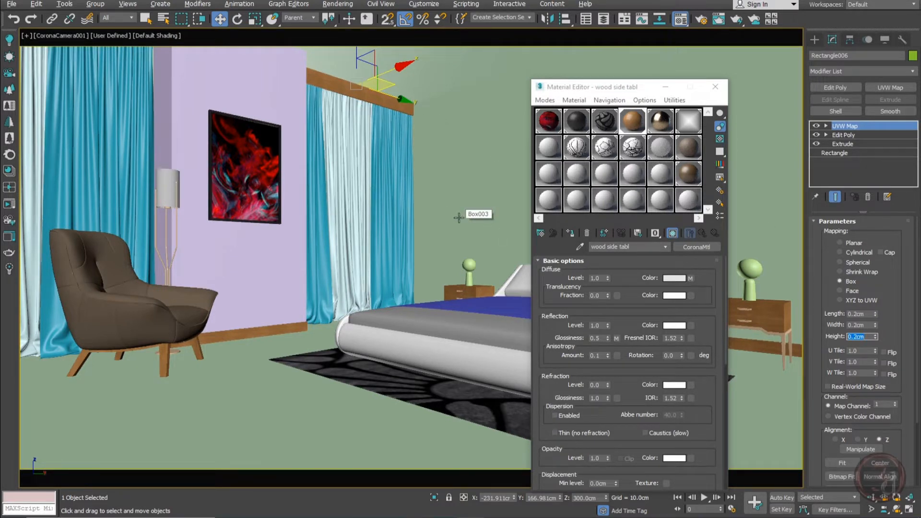
Step: Select the curtain group beside the artwork without moving it, and rename the curt bx material to curtain
{"action": "left_click_drag", "start_coordinate": [390, 218], "coordinate": [418, 214]}
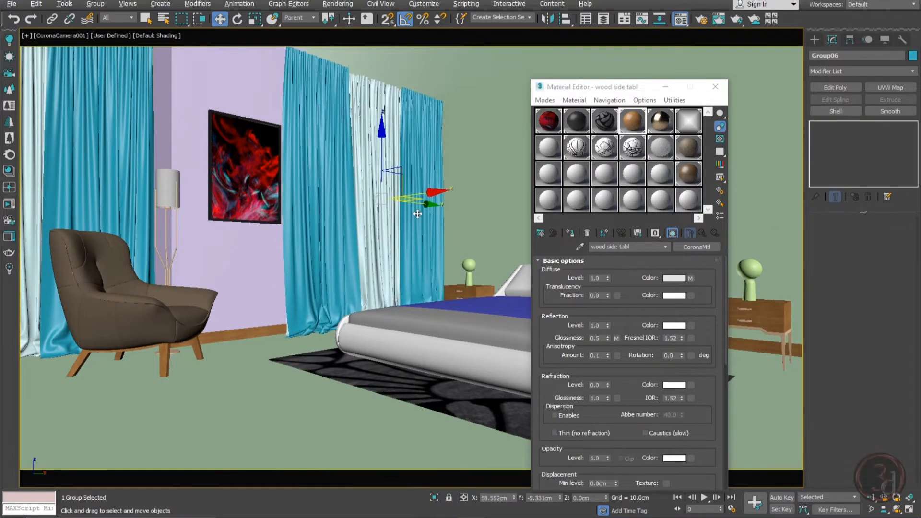
{"action": "right_click", "coordinate": [417, 214]}
{"action": "left_click", "coordinate": [660, 174]}
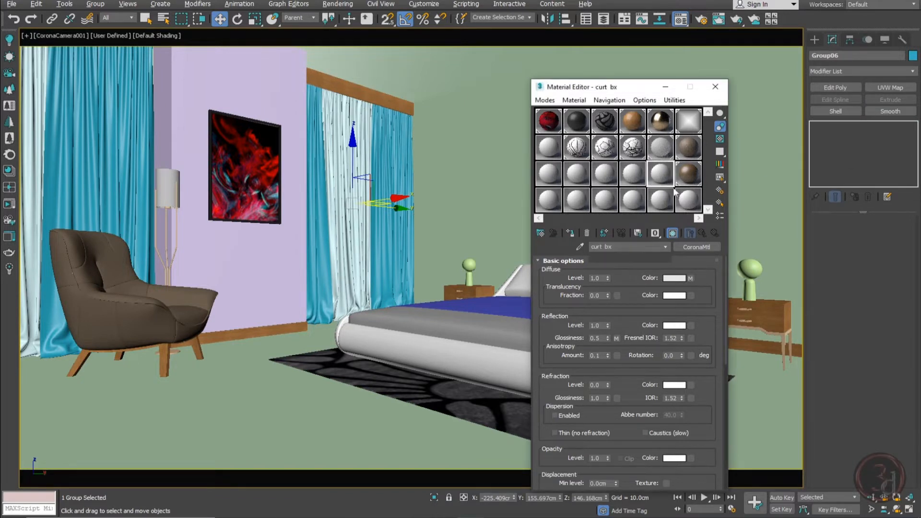
{"action": "left_click_drag", "start_coordinate": [617, 247], "coordinate": [577, 247]}
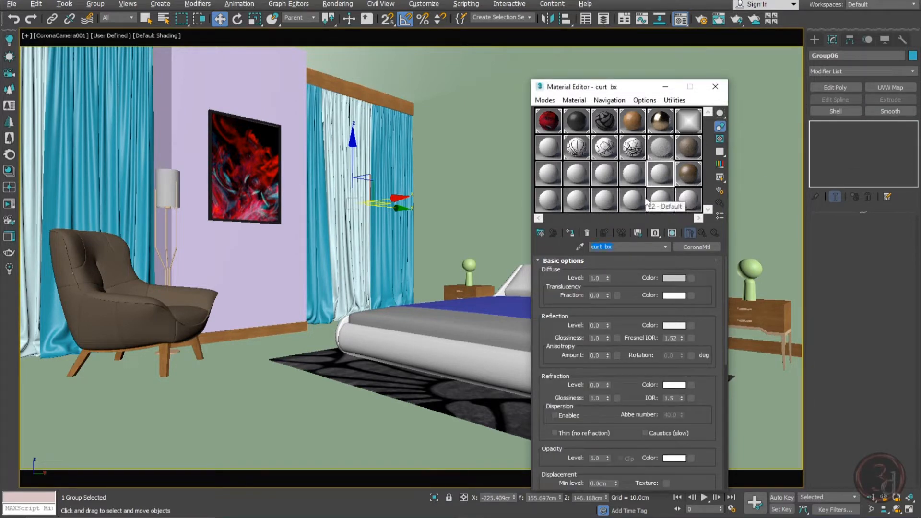
{"action": "type", "text": "ci"}
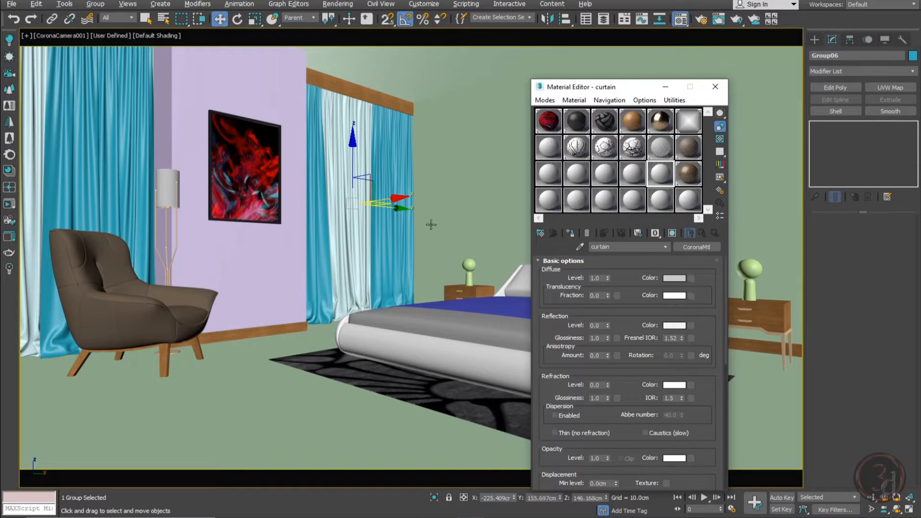
Step: Isolate the curtain group in the perspective view, open the group and select the blue panel on the right of the sheer
{"action": "key", "text": "alt+q"}
{"action": "key", "text": "p"}
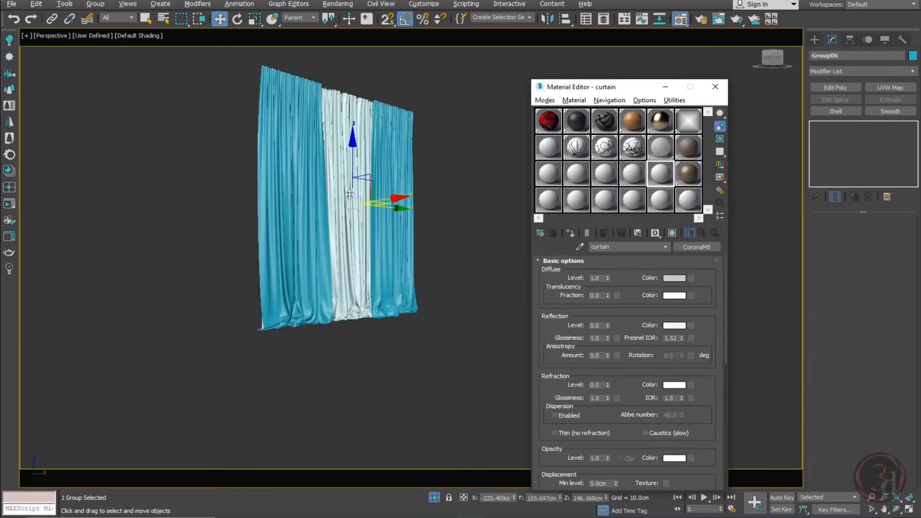
{"action": "key", "text": "z"}
{"action": "middle_click_drag", "start_coordinate": [347, 194], "coordinate": [392, 220], "text": "alt"}
{"action": "key", "text": "alt+o"}
{"action": "left_click", "coordinate": [392, 220]}
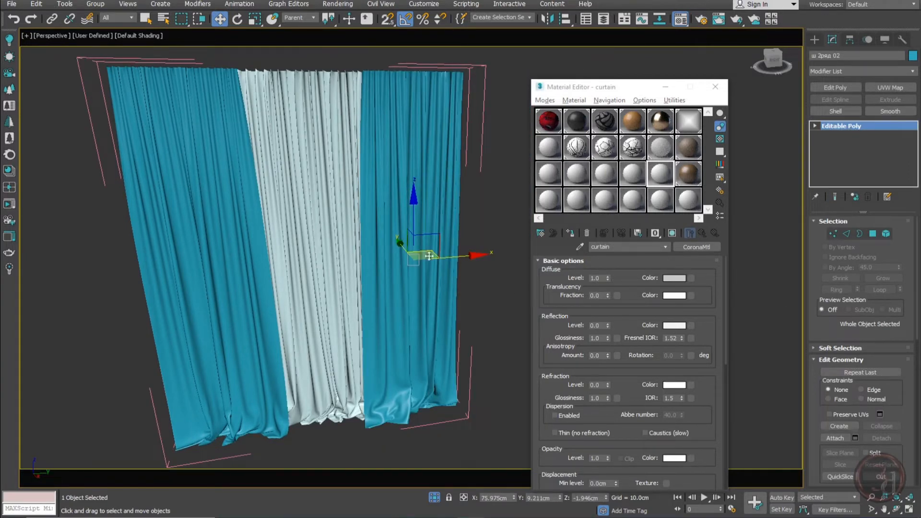
Step: Load curtain.jpg as a CoronaBitmap in the curtain material's diffuse color, assign the material to the selected panel and show it shaded
{"action": "left_click", "coordinate": [683, 278]}
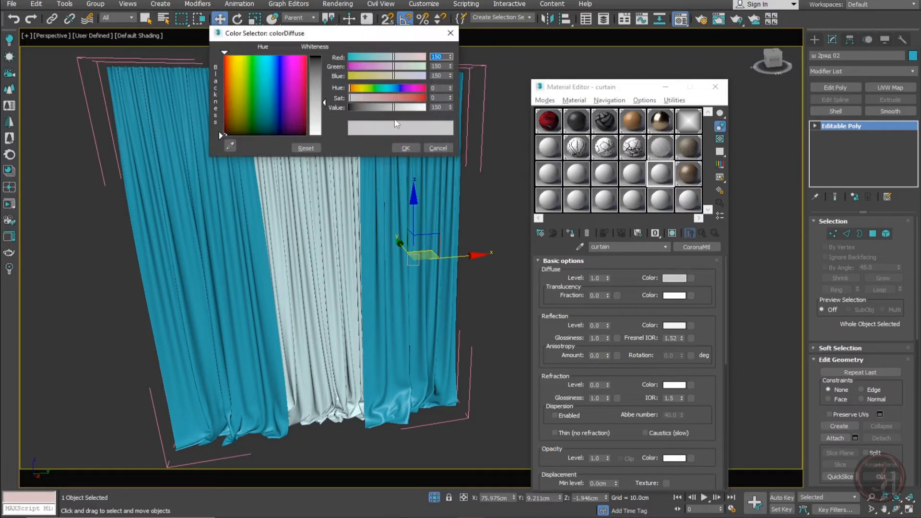
{"action": "left_click", "coordinate": [438, 149]}
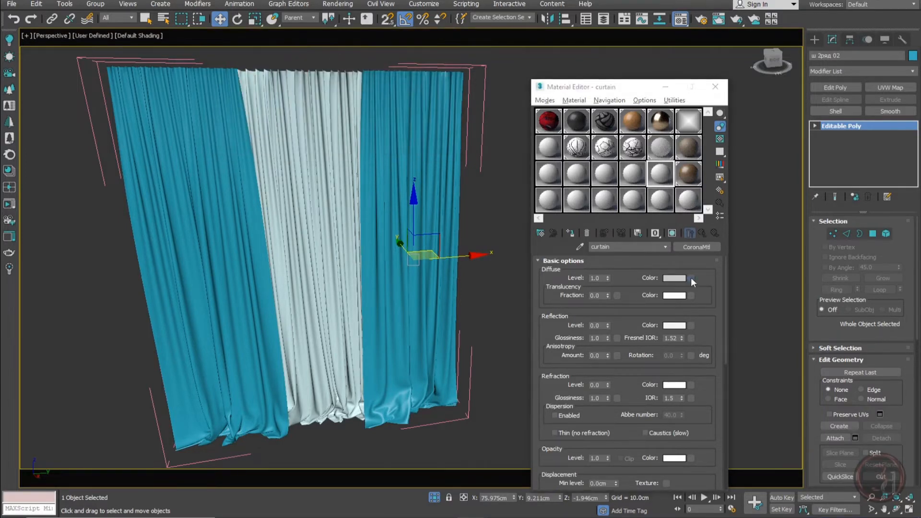
{"action": "left_click", "coordinate": [690, 278]}
{"action": "double_click", "coordinate": [371, 160]}
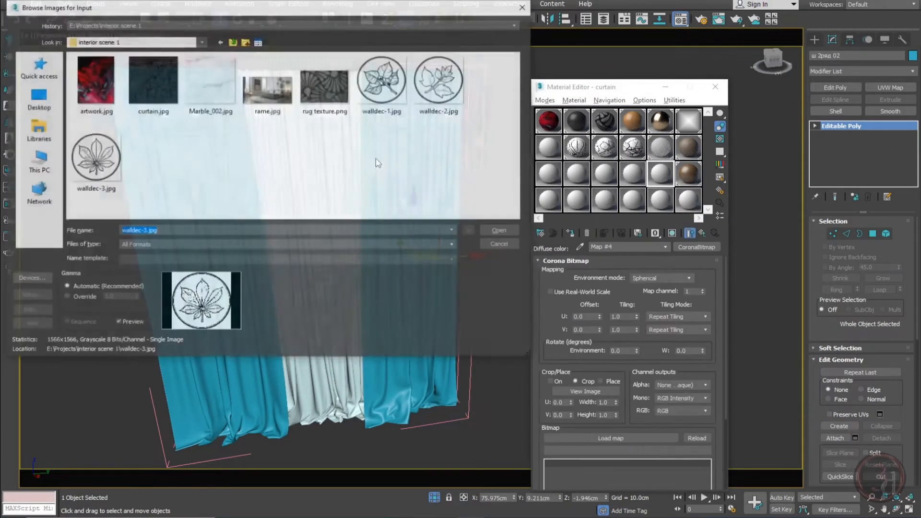
{"action": "left_click", "coordinate": [159, 88]}
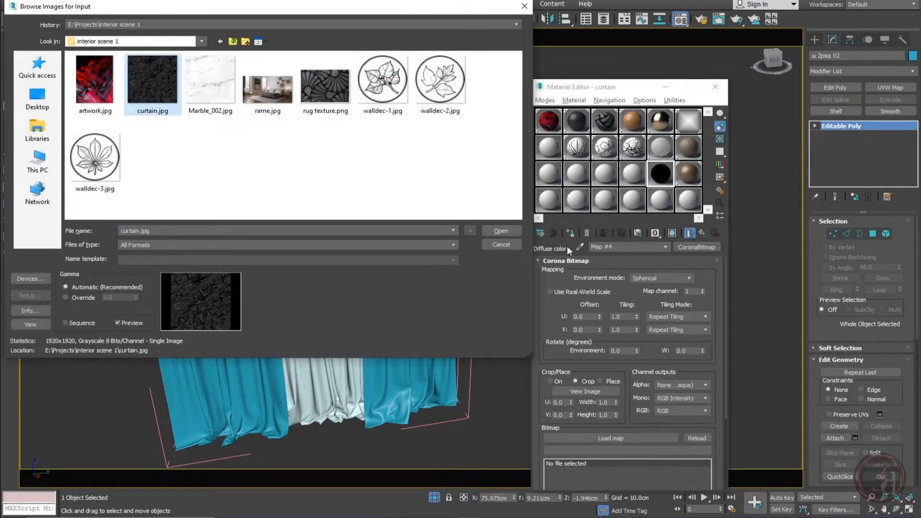
{"action": "left_click", "coordinate": [501, 231]}
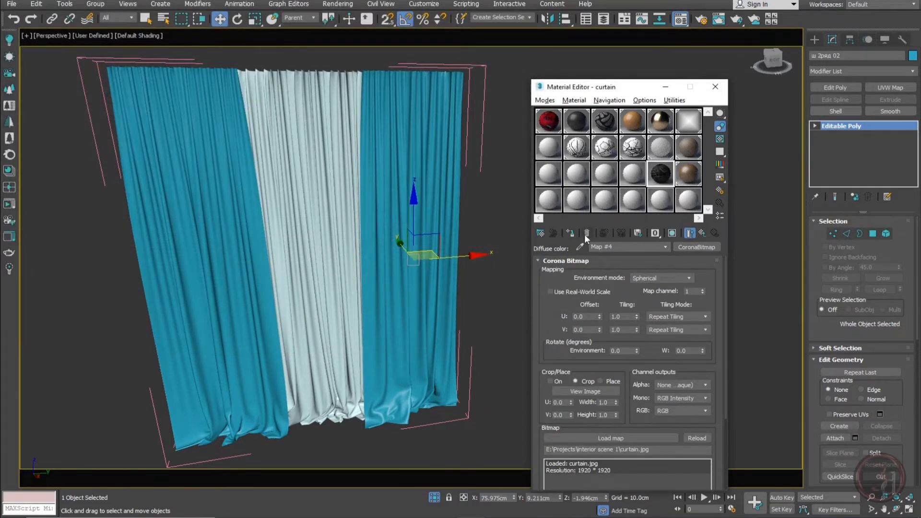
{"action": "left_click", "coordinate": [570, 233]}
{"action": "left_click", "coordinate": [672, 234]}
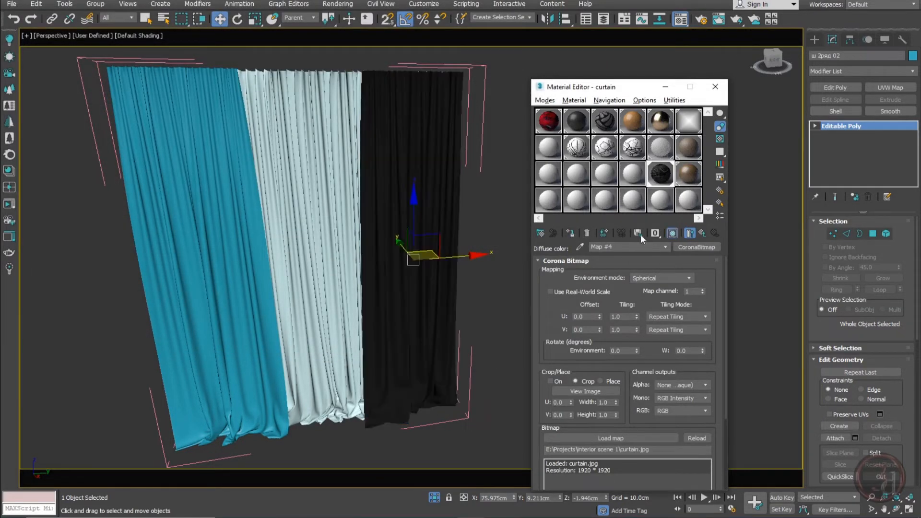
Step: Add a UVW Map modifier to the right curtain panel and inspect the texture on its folds
{"action": "left_click", "coordinate": [878, 87]}
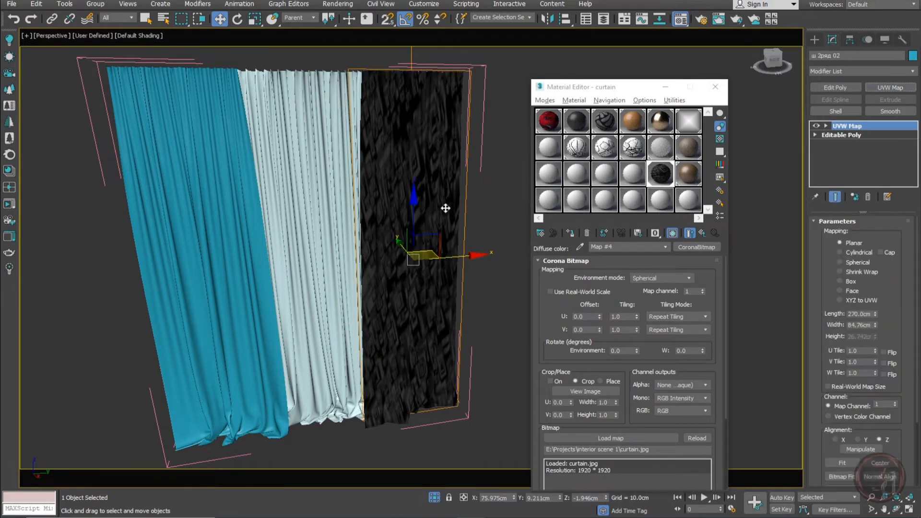
{"action": "scroll", "coordinate": [418, 213], "scroll_direction": "up", "scroll_amount": 5}
{"action": "scroll", "coordinate": [428, 338], "scroll_direction": "down", "scroll_amount": 5}
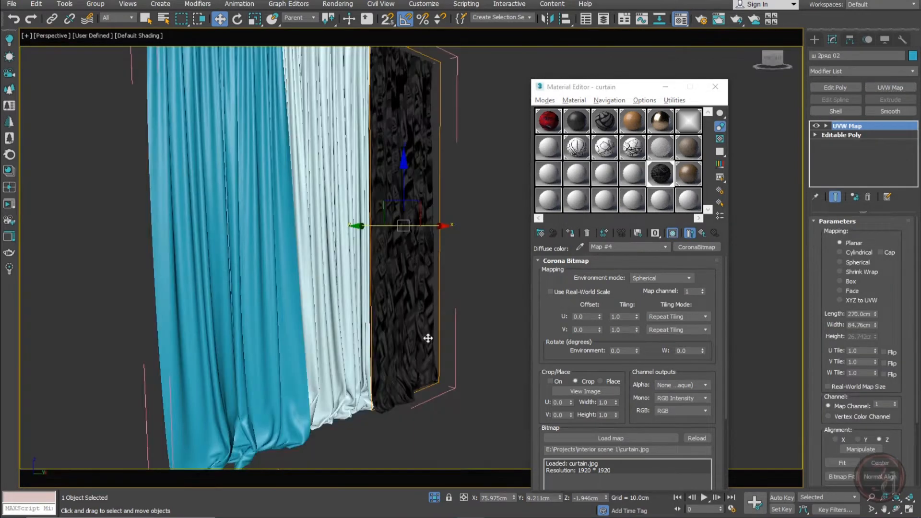
{"action": "middle_click_drag", "start_coordinate": [428, 337], "coordinate": [386, 352], "text": "alt"}
Step: Select the left blue curtain panel in its original position, assign the curtain material and add a UVW Map modifier
{"action": "left_click_drag", "start_coordinate": [235, 258], "coordinate": [254, 292]}
{"action": "key", "text": "ctrl+z"}
{"action": "left_click", "coordinate": [570, 234]}
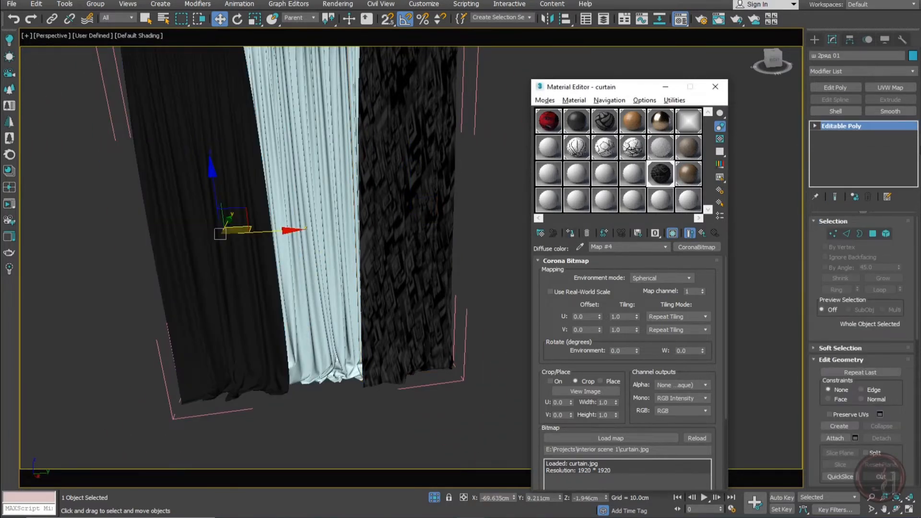
{"action": "left_click", "coordinate": [886, 87]}
{"action": "middle_click_drag", "start_coordinate": [269, 287], "coordinate": [255, 241], "text": "alt"}
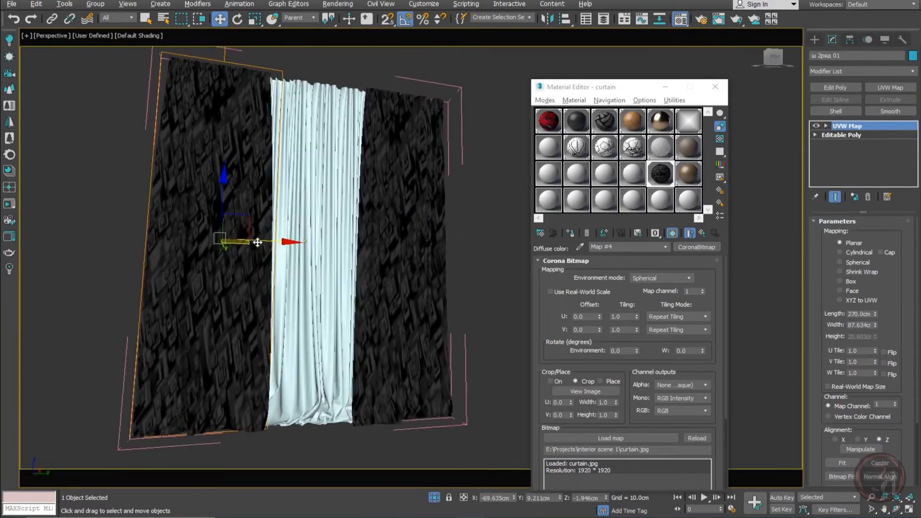
{"action": "middle_click_drag", "start_coordinate": [314, 174], "coordinate": [377, 141], "text": "alt"}
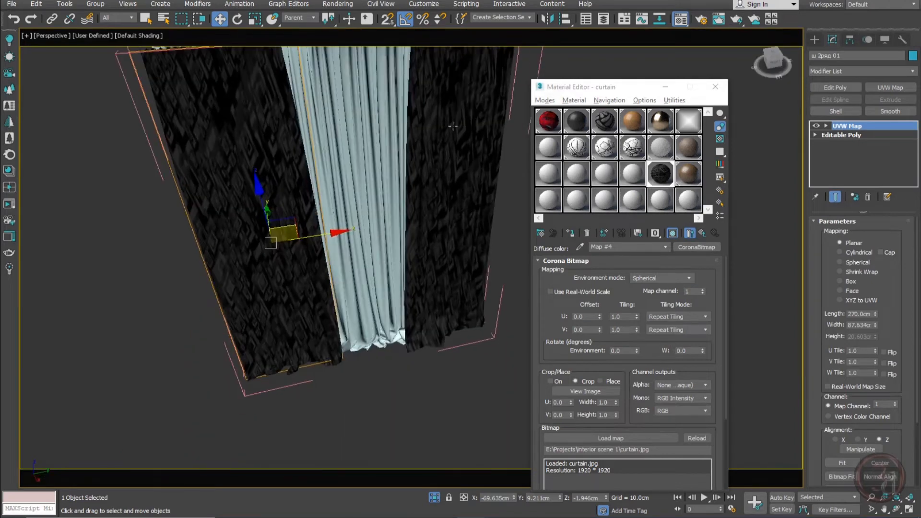
Step: Select the white middle curtain, rename the 16 - Default material to sheer and assign it to that curtain
{"action": "key", "text": "ctrl+z"}
{"action": "left_click", "coordinate": [354, 118]}
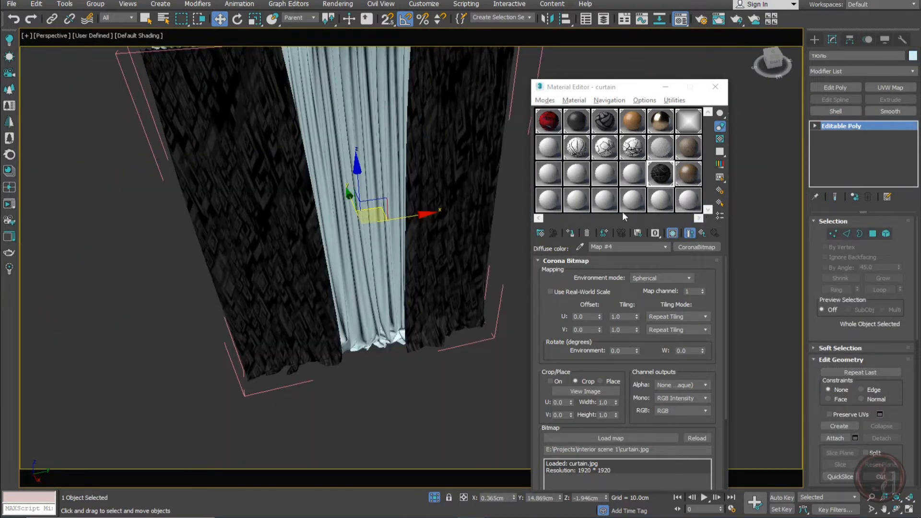
{"action": "left_click", "coordinate": [632, 174]}
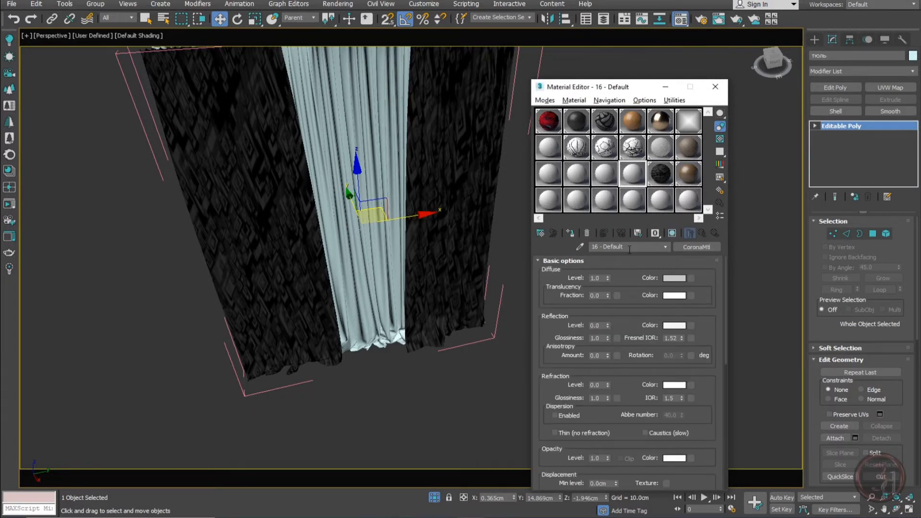
{"action": "type", "text": "sheer"}
{"action": "left_click", "coordinate": [571, 233]}
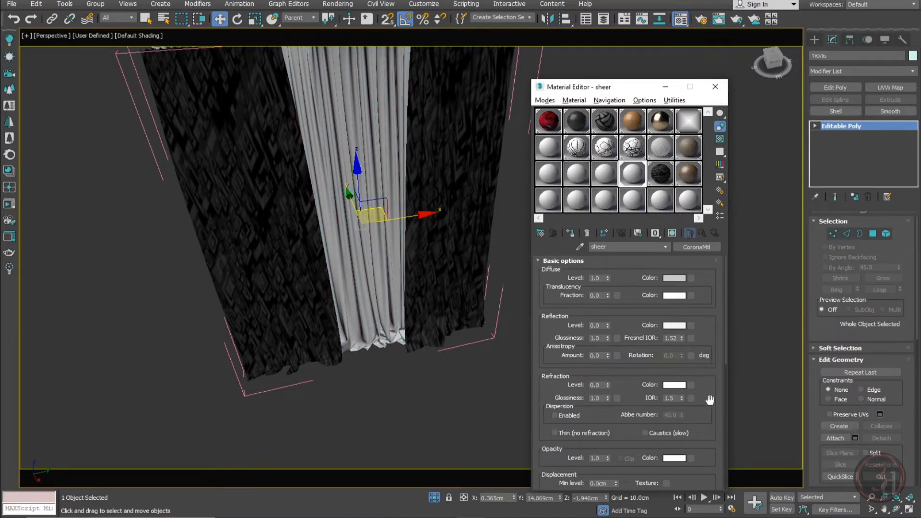
Step: Add a Falloff map to the opacity color of the sheer material
{"action": "left_click_drag", "start_coordinate": [709, 399], "coordinate": [716, 307]}
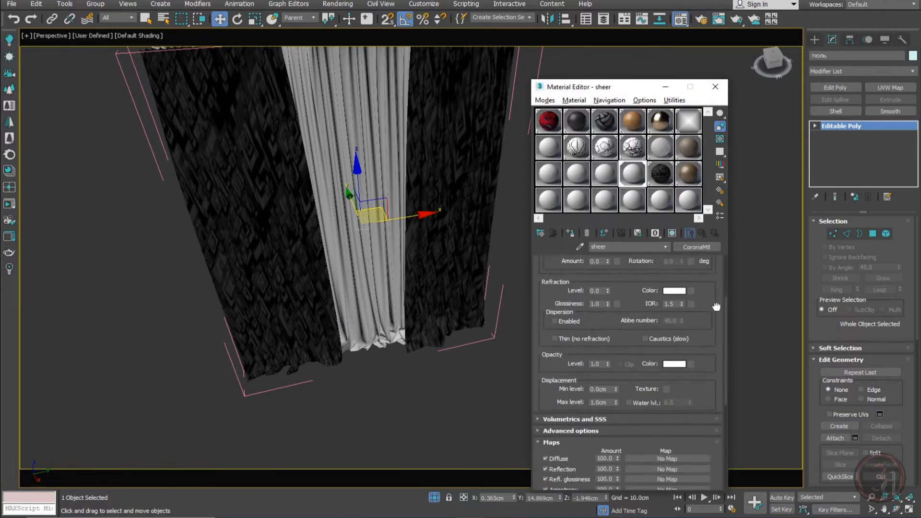
{"action": "scroll", "coordinate": [701, 363], "scroll_direction": "down", "scroll_amount": 1}
{"action": "left_click", "coordinate": [690, 351]}
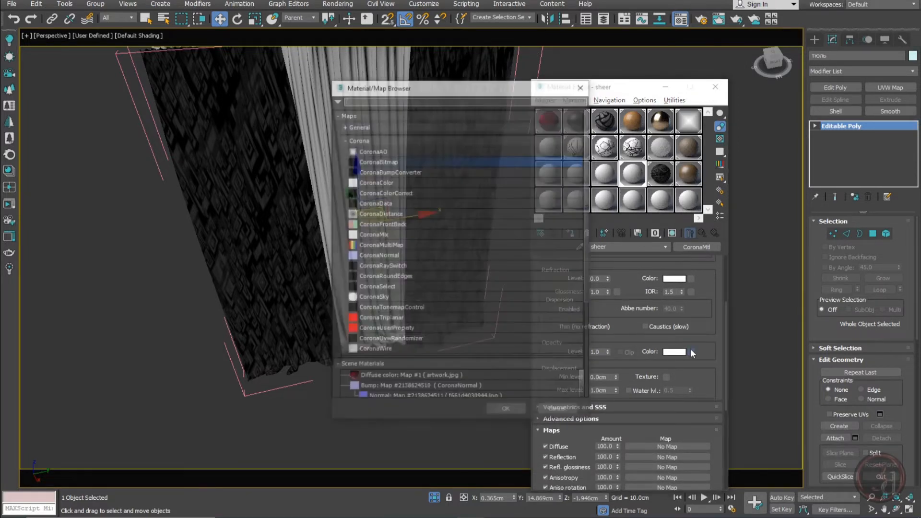
{"action": "left_click", "coordinate": [372, 138]}
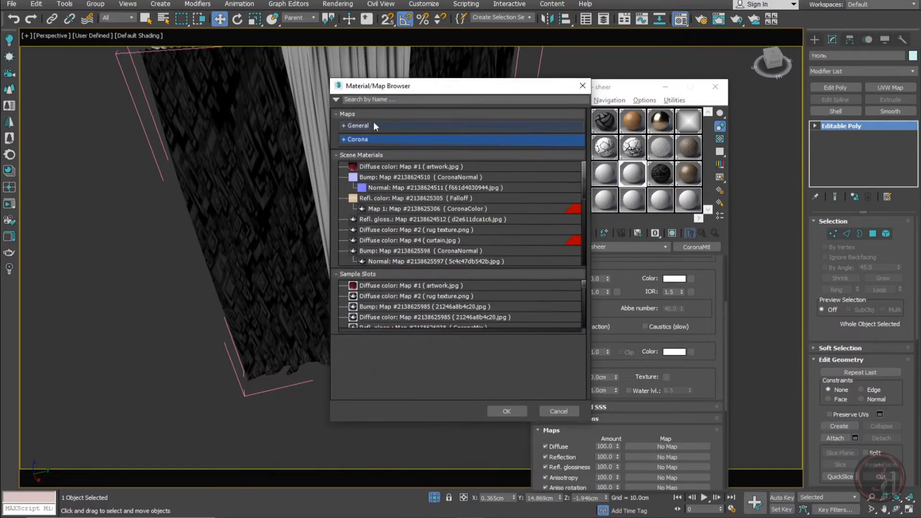
{"action": "left_click", "coordinate": [373, 124]}
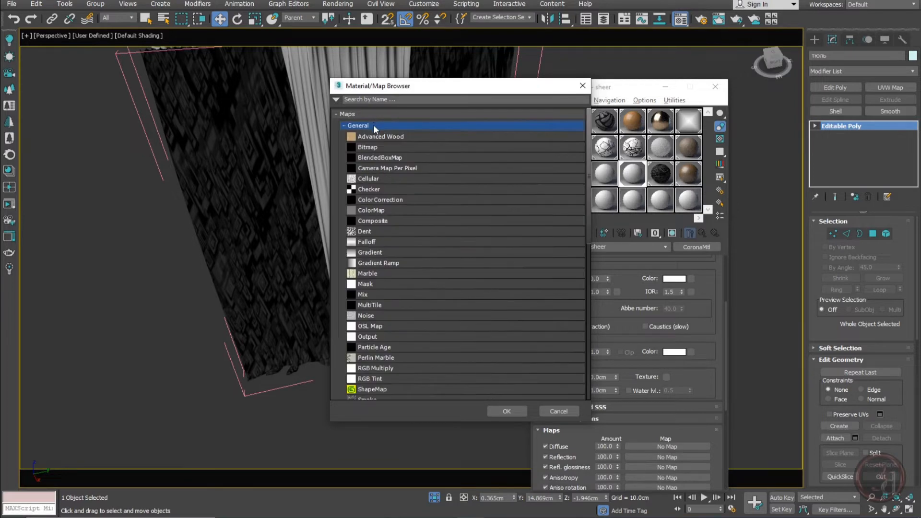
{"action": "left_click", "coordinate": [376, 243]}
{"action": "double_click", "coordinate": [373, 241]}
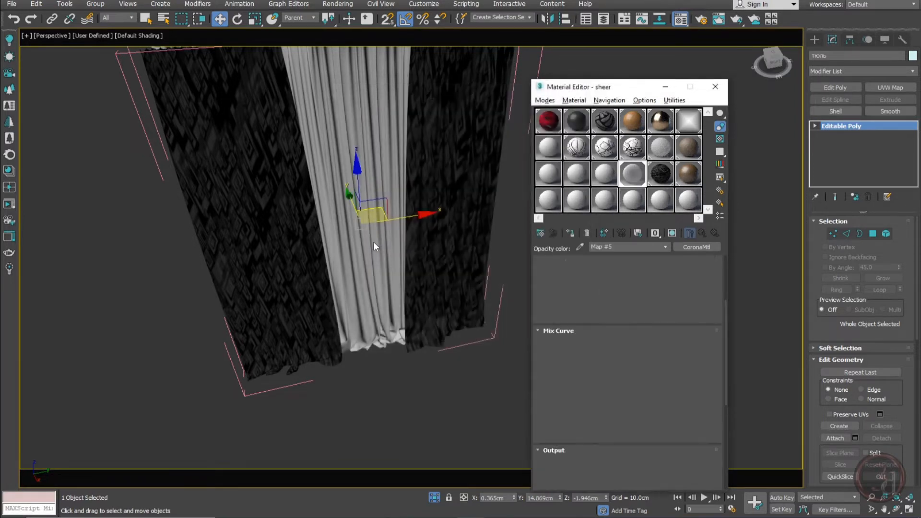
Step: Lighten the front color of the sheer's Falloff map from black to dark grey, using an enlarged sample preview
{"action": "double_click", "coordinate": [632, 174]}
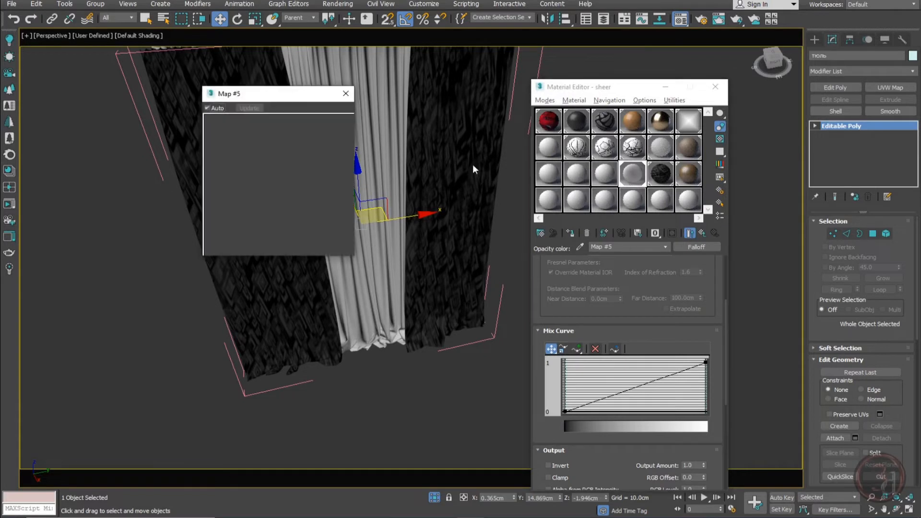
{"action": "scroll", "coordinate": [678, 430], "scroll_direction": "up", "scroll_amount": 3}
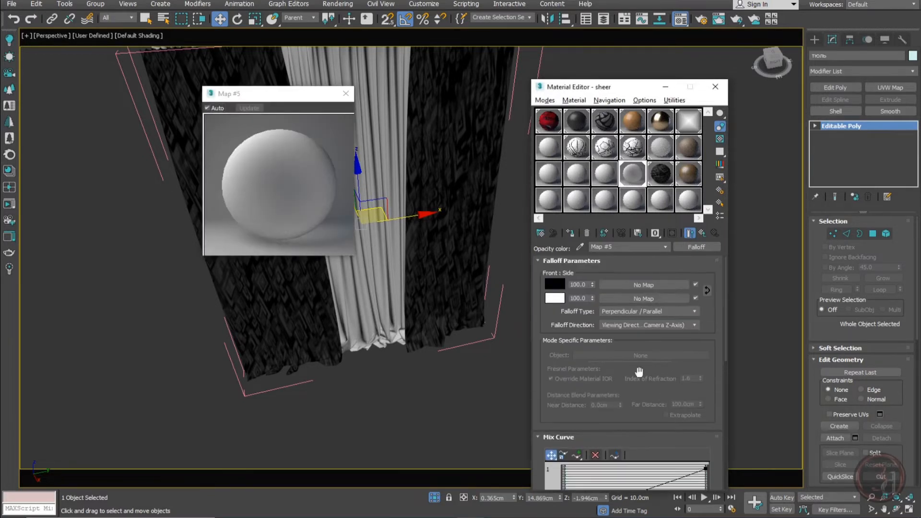
{"action": "left_click", "coordinate": [555, 283]}
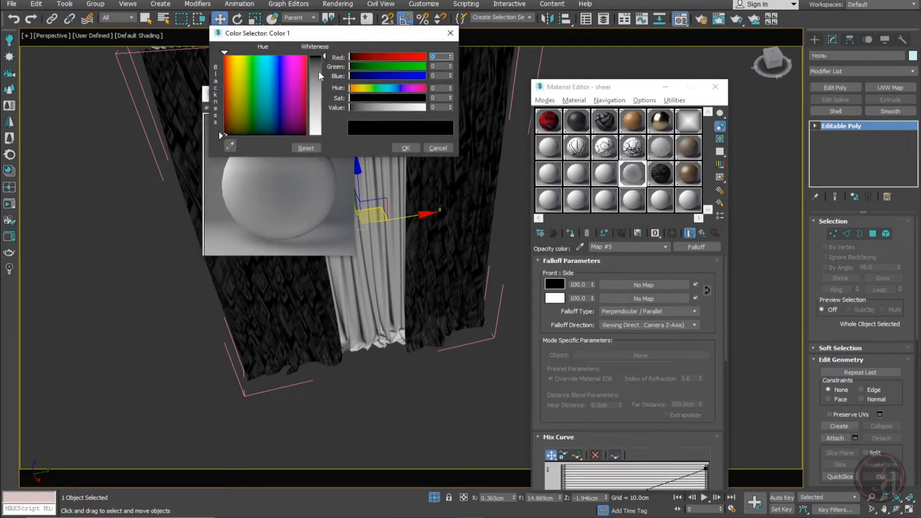
{"action": "left_click_drag", "start_coordinate": [319, 71], "coordinate": [318, 62]}
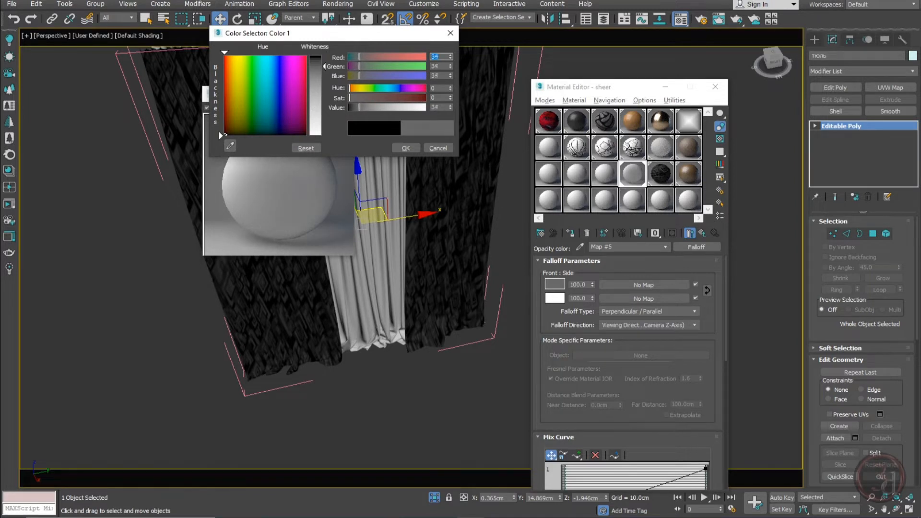
{"action": "left_click", "coordinate": [415, 147]}
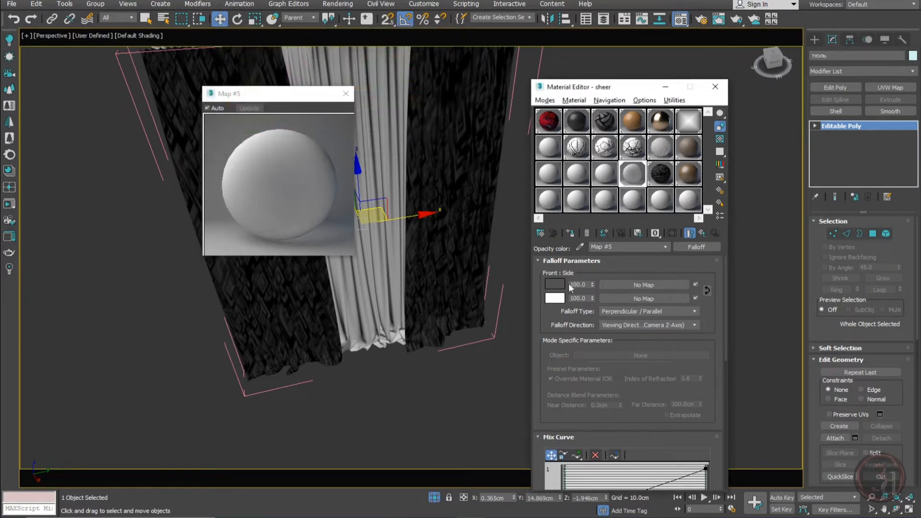
{"action": "left_click", "coordinate": [346, 92]}
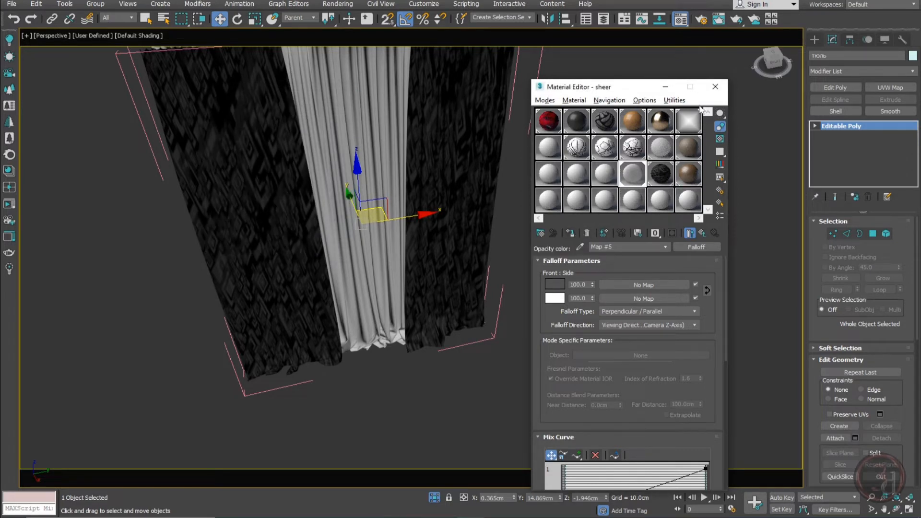
{"action": "left_click", "coordinate": [715, 86]}
Step: Deselect the curtains, end their isolation and return to the CoronaCamera001 view of the whole room
{"action": "left_click", "coordinate": [497, 382]}
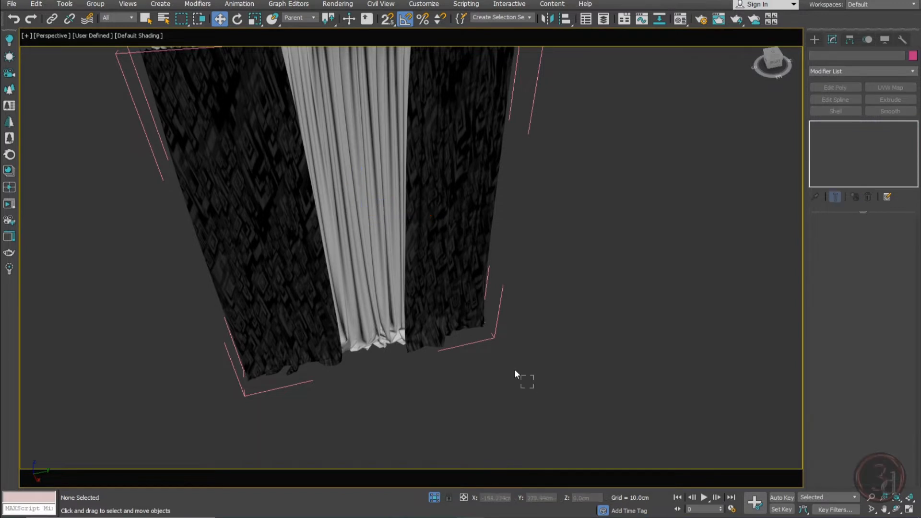
{"action": "left_click", "coordinate": [488, 295]}
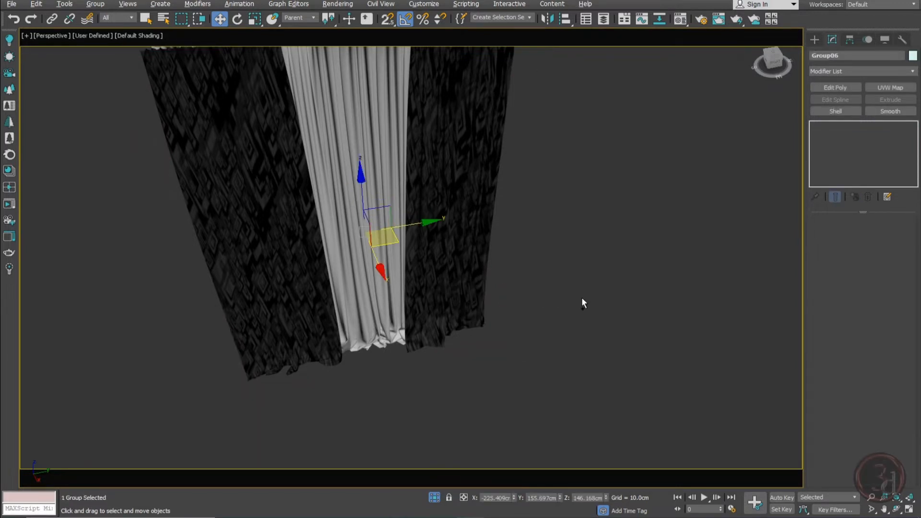
{"action": "left_click", "coordinate": [582, 300]}
{"action": "left_click", "coordinate": [437, 497]}
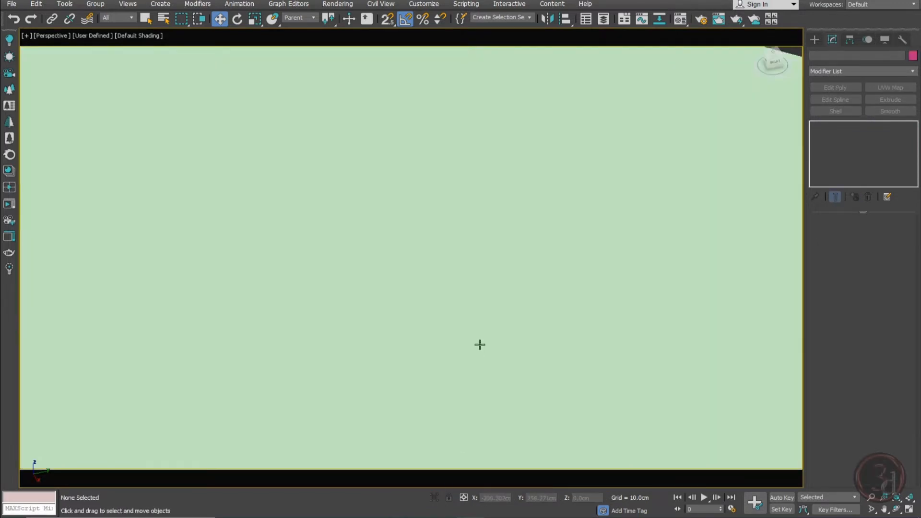
{"action": "key", "text": "c"}
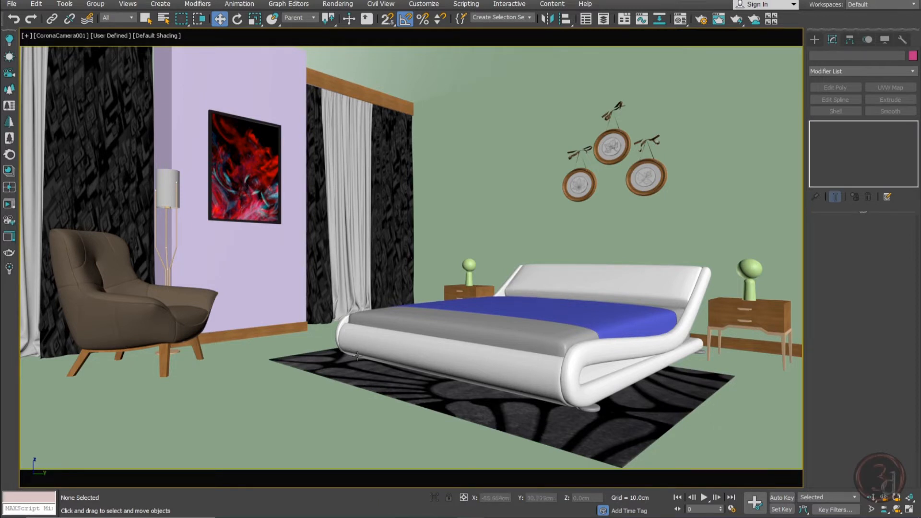
Step: Select the floor and load Flooring Laminate Dark Smoked from the Corona Material Library into an unused material slot
{"action": "left_click", "coordinate": [249, 381]}
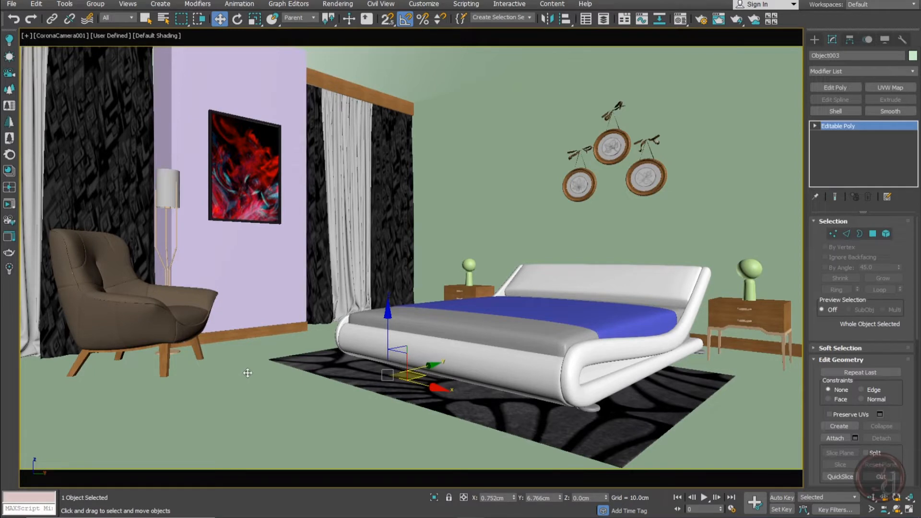
{"action": "key", "text": "m"}
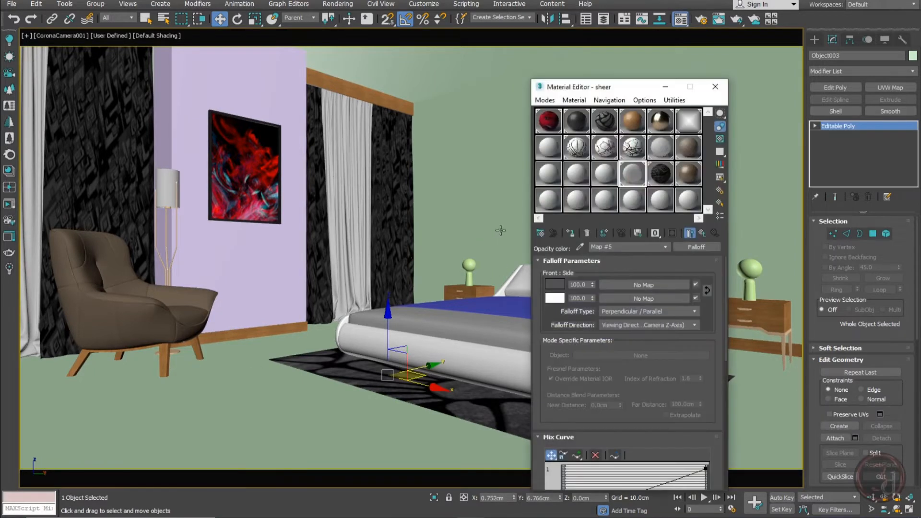
{"action": "left_click", "coordinate": [10, 186]}
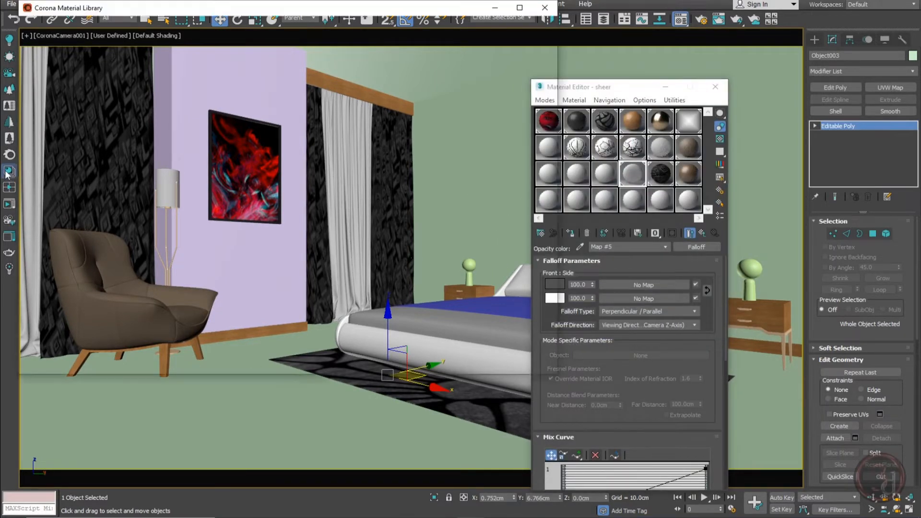
{"action": "left_click", "coordinate": [48, 239]}
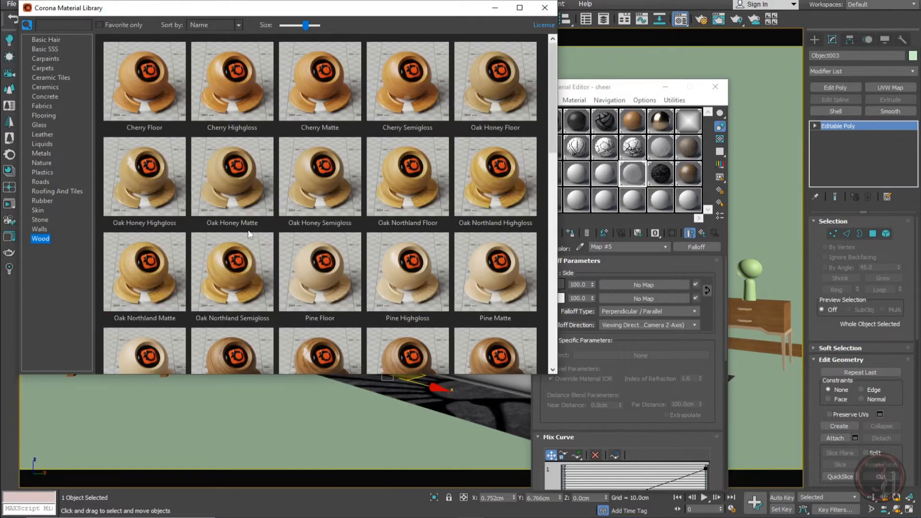
{"action": "scroll", "coordinate": [382, 229], "scroll_direction": "down", "scroll_amount": 5}
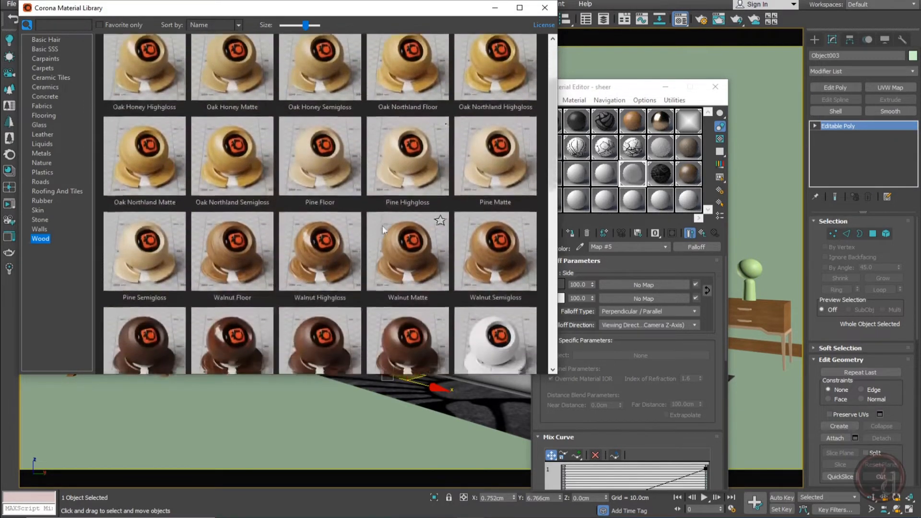
{"action": "scroll", "coordinate": [383, 219], "scroll_direction": "down", "scroll_amount": 3}
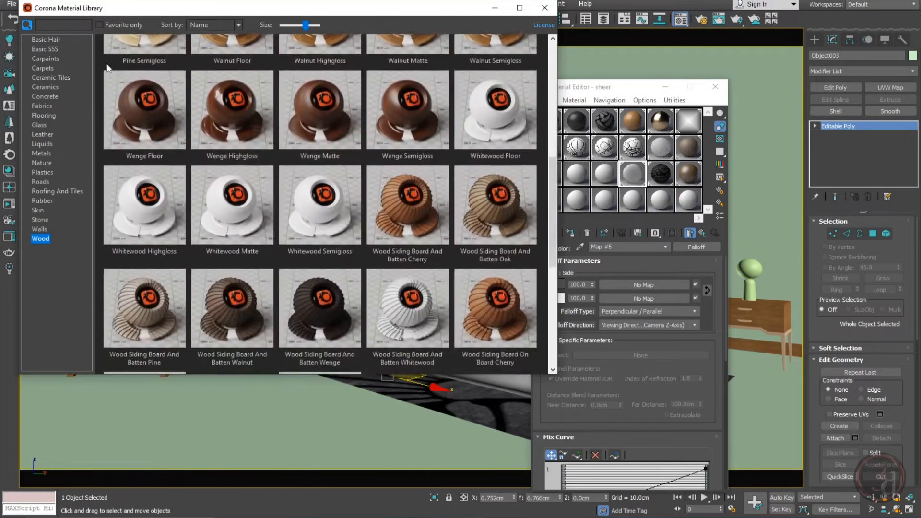
{"action": "left_click", "coordinate": [36, 115]}
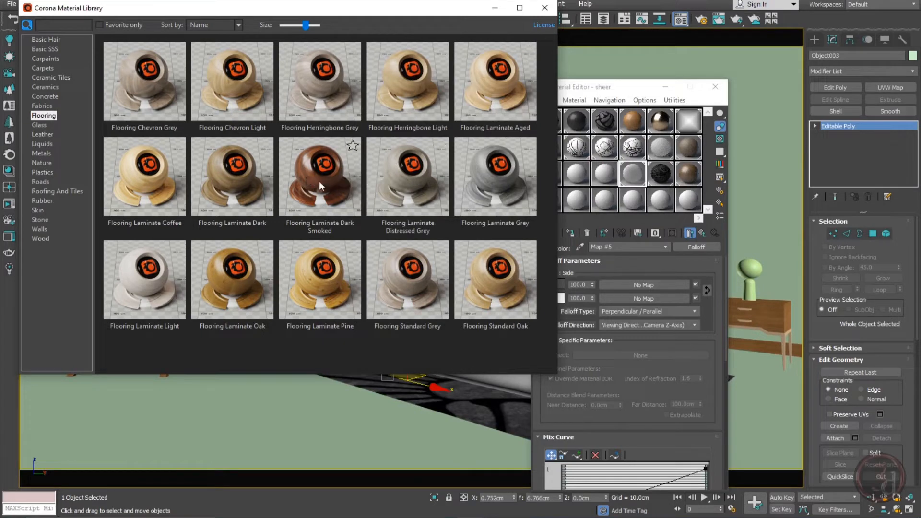
{"action": "left_click", "coordinate": [614, 176]}
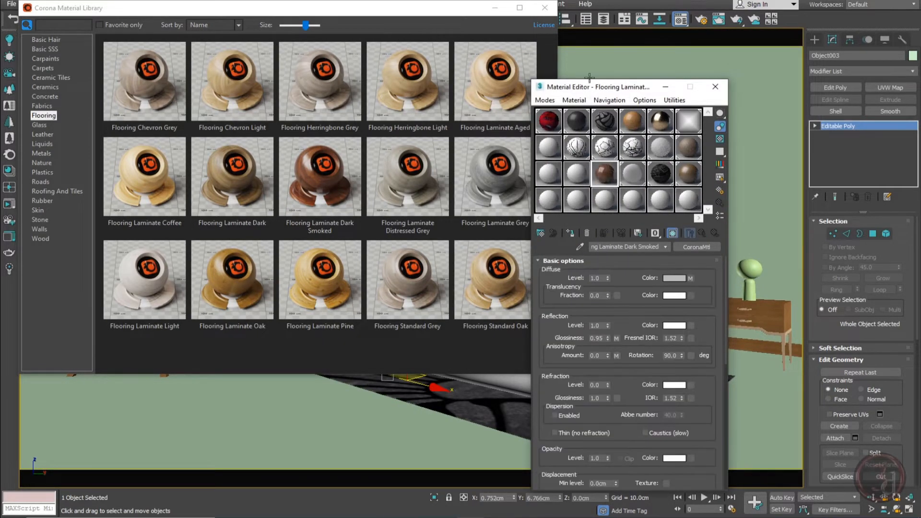
Step: Assign the Flooring Laminate Dark Smoked material to the selected floor and close the library and material editor
{"action": "left_click", "coordinate": [544, 7]}
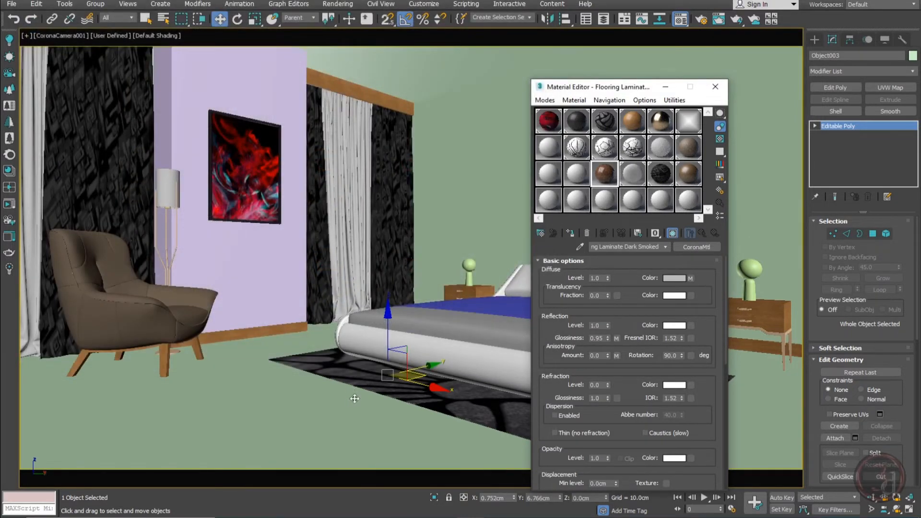
{"action": "left_click", "coordinate": [570, 233]}
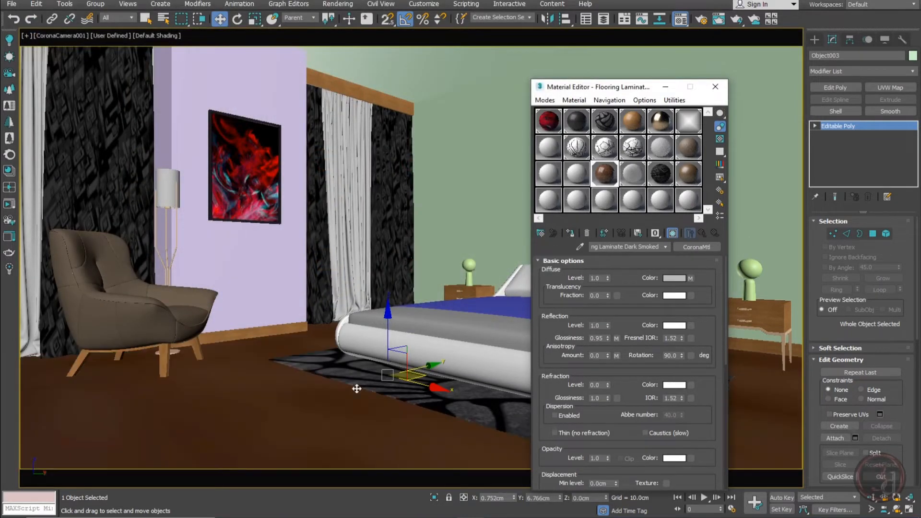
{"action": "left_click", "coordinate": [715, 87]}
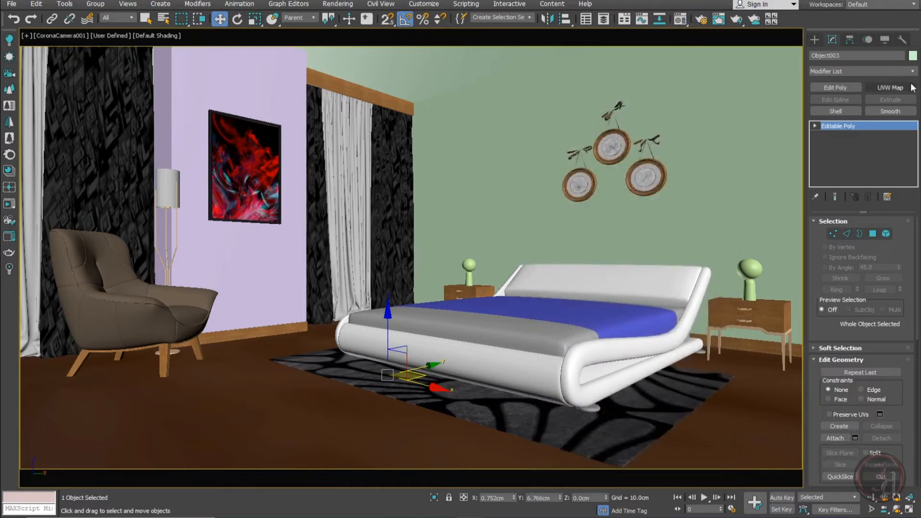
Step: Add a UVW Map modifier to the floor with planar length and width both set to 1 cm
{"action": "left_click", "coordinate": [893, 87]}
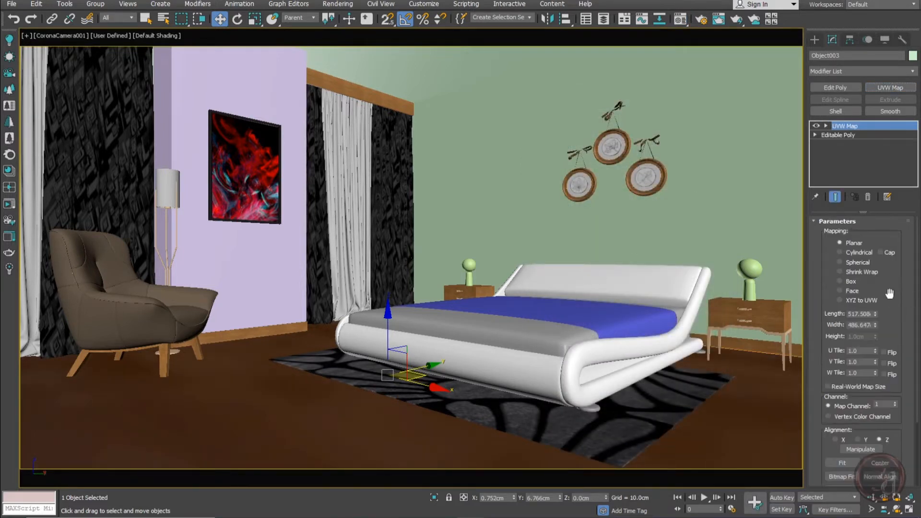
{"action": "double_click", "coordinate": [863, 313]}
{"action": "type", "text": "1"}
{"action": "key", "text": "Tab"}
{"action": "type", "text": "1"}
{"action": "key", "text": "Tab"}
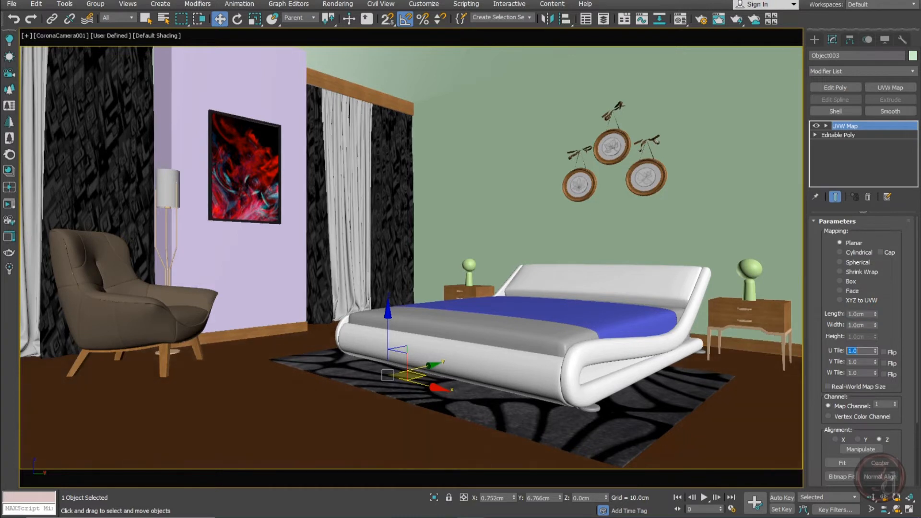
Step: Isolate the floor and rug, and view the floor's surface from above in the perspective view
{"action": "right_click", "coordinate": [454, 320]}
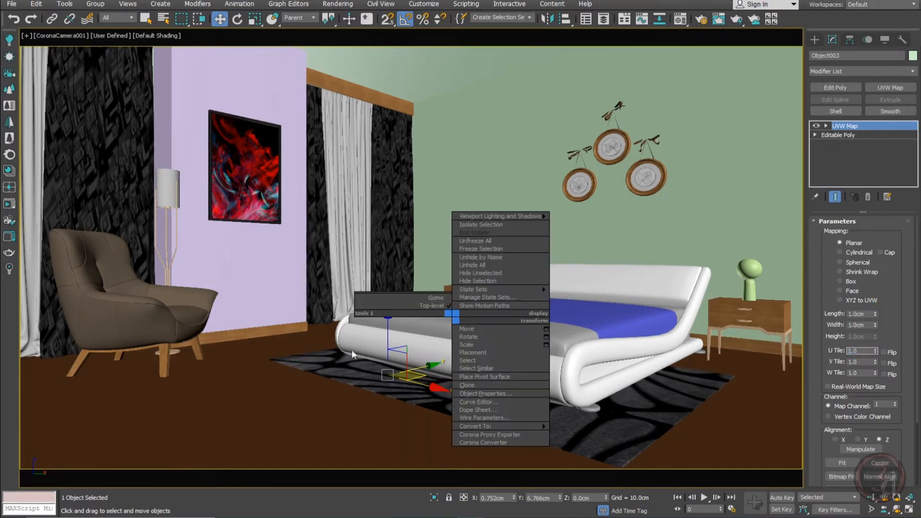
{"action": "left_click", "coordinate": [366, 386]}
{"action": "left_click", "coordinate": [372, 383], "text": "ctrl"}
{"action": "key", "text": "alt+q"}
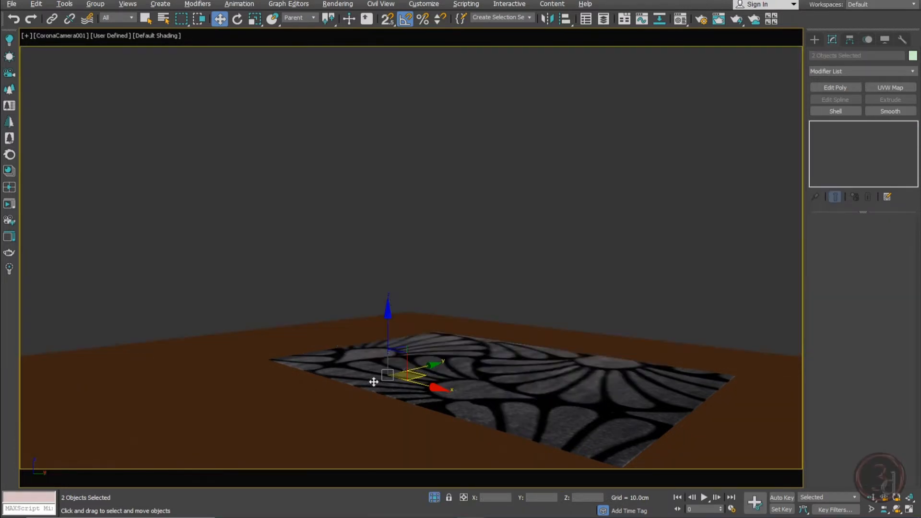
{"action": "left_click", "coordinate": [452, 213]}
{"action": "key", "text": "p"}
{"action": "middle_click_drag", "start_coordinate": [452, 217], "coordinate": [486, 334], "text": "alt"}
{"action": "scroll", "coordinate": [463, 353], "scroll_direction": "up", "scroll_amount": 5}
{"action": "middle_click_drag", "start_coordinate": [485, 368], "coordinate": [458, 233]}
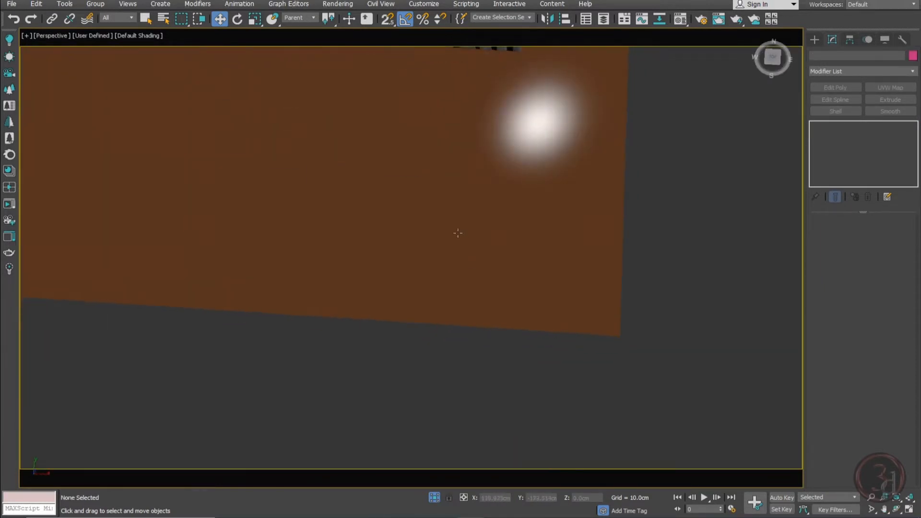
Step: Examine the source image and mapping settings of the bitmap feeding the flooring material's diffuse color correction
{"action": "key", "text": "m"}
{"action": "left_click", "coordinate": [690, 278]}
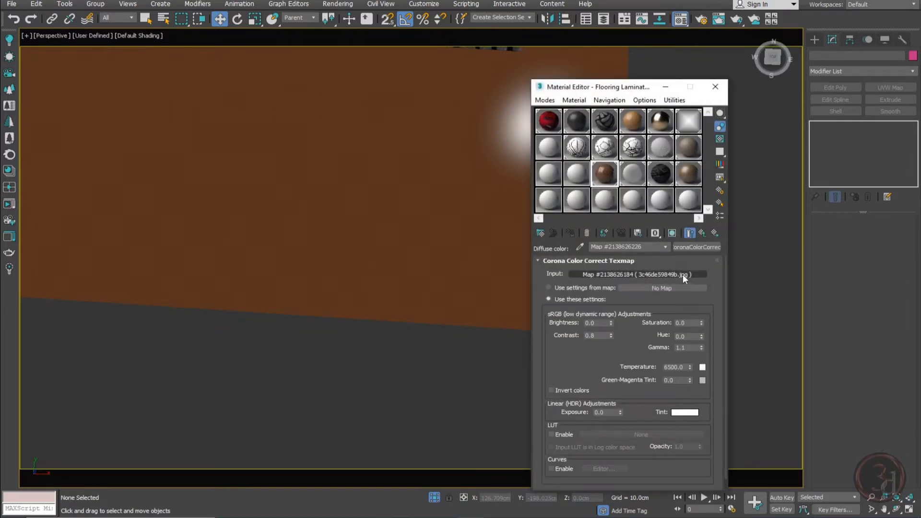
{"action": "left_click", "coordinate": [682, 274]}
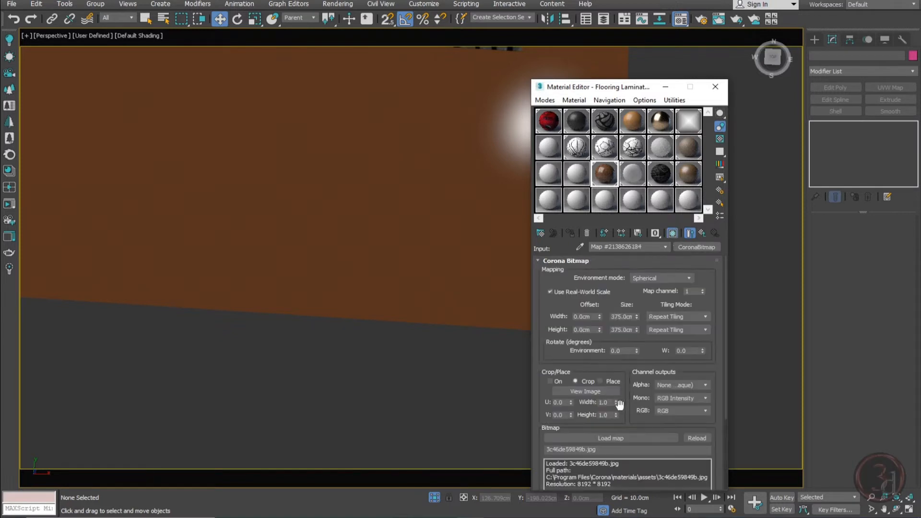
{"action": "left_click", "coordinate": [595, 392]}
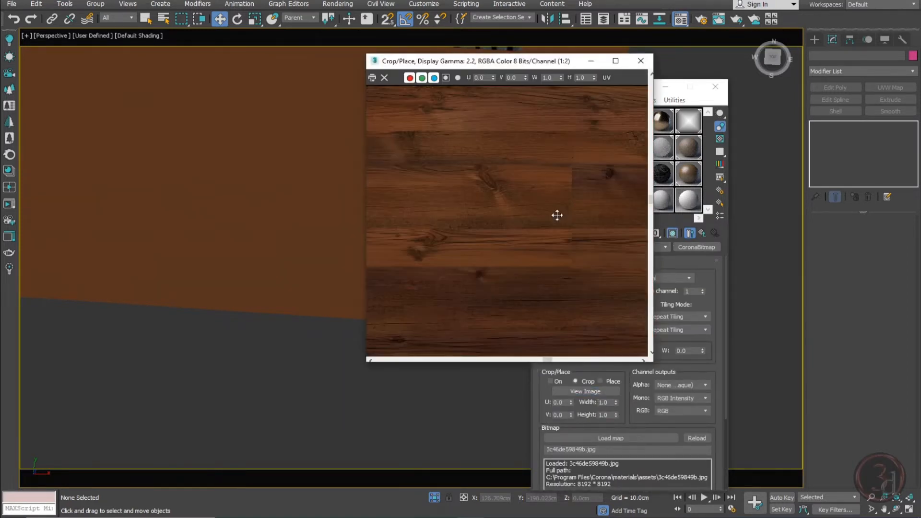
{"action": "left_click", "coordinate": [650, 57]}
{"action": "left_click", "coordinate": [716, 87]}
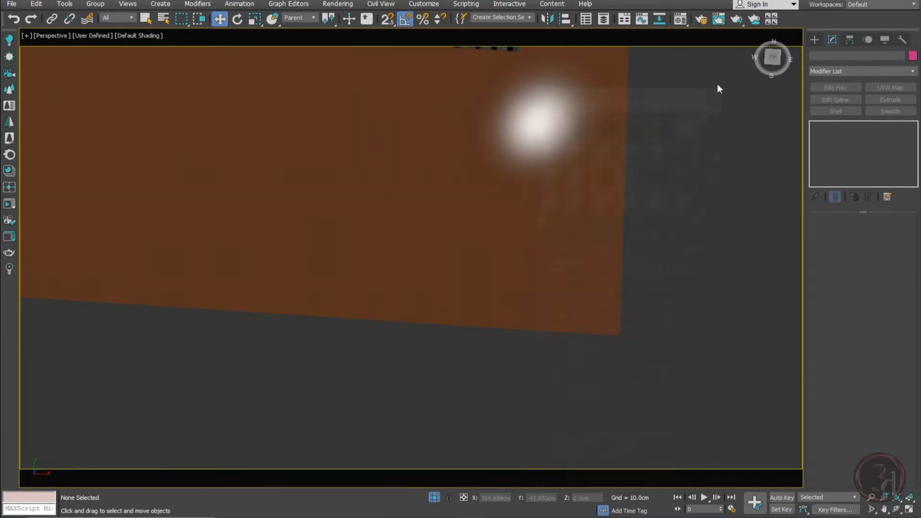
Step: Select the floor and set its UVW Map length and width to 30 cm, checking the plank pattern around the rug
{"action": "left_click", "coordinate": [570, 121]}
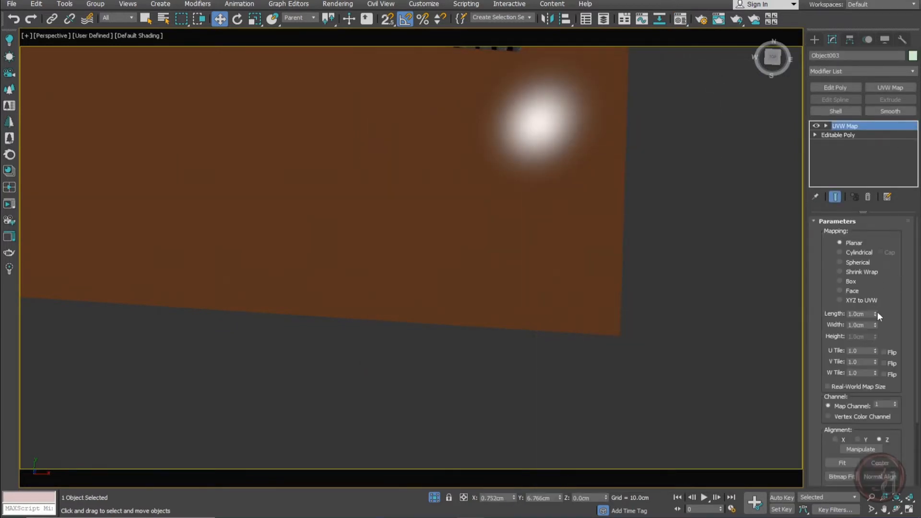
{"action": "left_click_drag", "start_coordinate": [876, 313], "coordinate": [129, 498]}
{"action": "left_click_drag", "start_coordinate": [328, 392], "coordinate": [329, 393]}
{"action": "right_click", "coordinate": [328, 393]}
{"action": "left_click", "coordinate": [869, 314]}
{"action": "type", "text": "30"}
{"action": "key", "text": "Tab"}
{"action": "type", "text": "30"}
{"action": "key", "text": "Tab"}
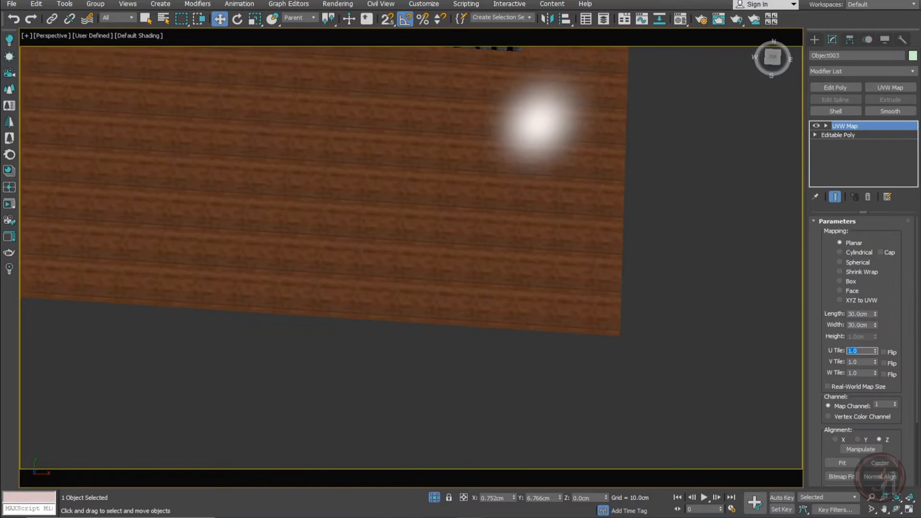
{"action": "scroll", "coordinate": [487, 93], "scroll_direction": "up", "scroll_amount": 3}
{"action": "scroll", "coordinate": [468, 230], "scroll_direction": "down", "scroll_amount": 5}
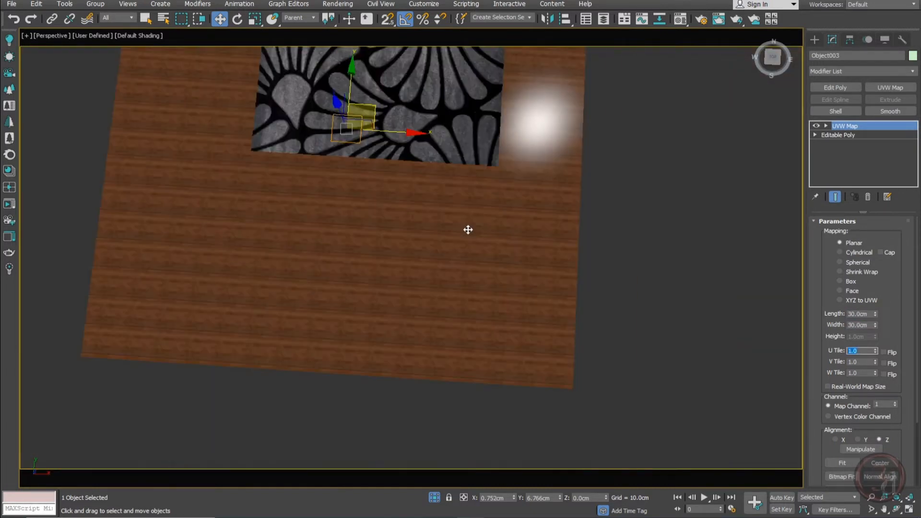
{"action": "middle_click_drag", "start_coordinate": [468, 230], "coordinate": [545, 140], "text": "alt"}
{"action": "scroll", "coordinate": [545, 140], "scroll_direction": "up", "scroll_amount": 4}
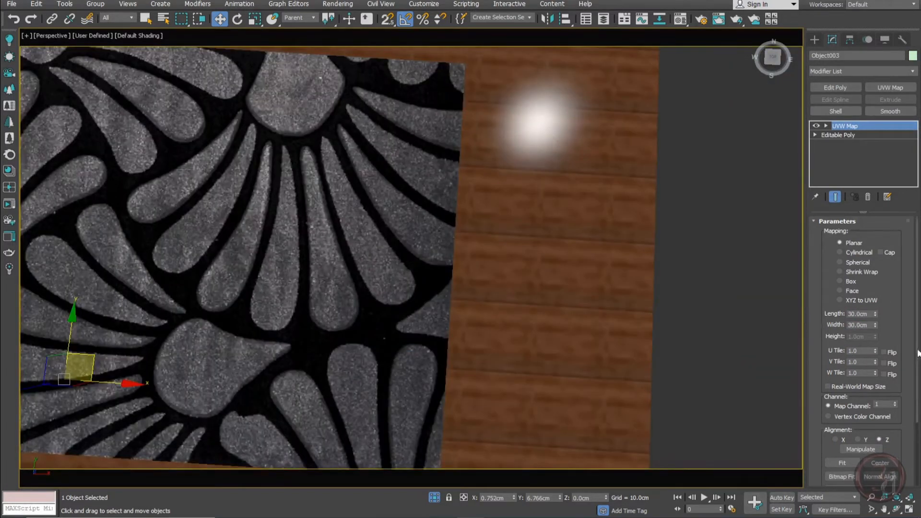
Step: Try 100 cm for the floor mapping's length and width, and adjust them to 34.8 cm length and 132 cm width
{"action": "left_click_drag", "start_coordinate": [870, 315], "coordinate": [683, 327]}
{"action": "type", "text": "100"}
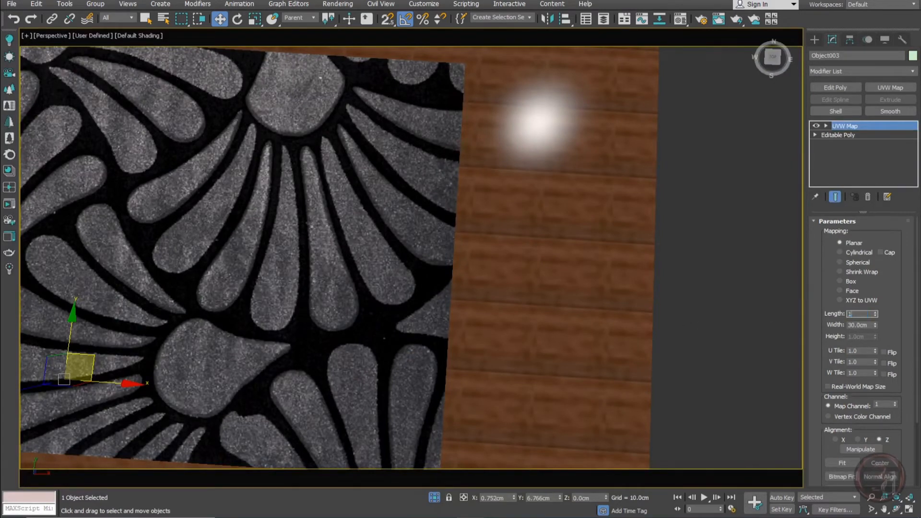
{"action": "key", "text": "Tab"}
{"action": "type", "text": "100"}
{"action": "key", "text": "Tab"}
{"action": "scroll", "coordinate": [570, 189], "scroll_direction": "down", "scroll_amount": 6}
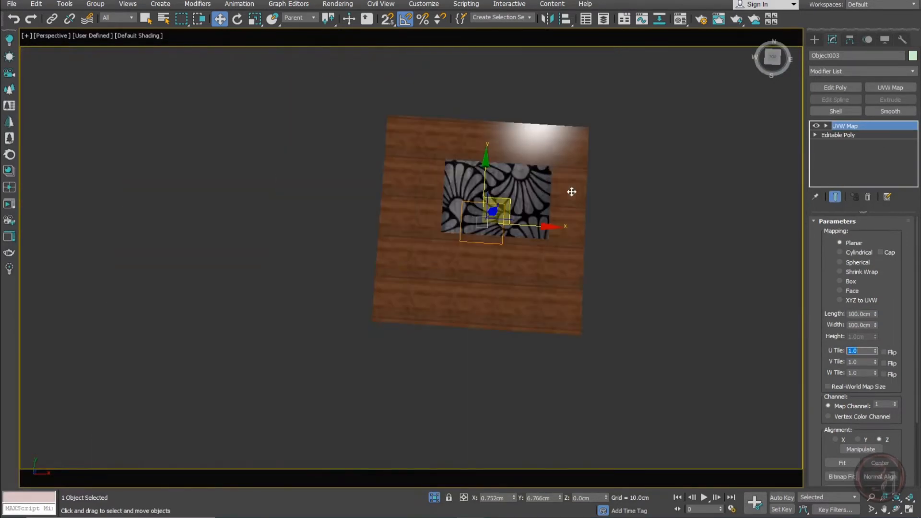
{"action": "middle_click_drag", "start_coordinate": [567, 220], "coordinate": [518, 245], "text": "alt"}
{"action": "scroll", "coordinate": [517, 255], "scroll_direction": "up", "scroll_amount": 5}
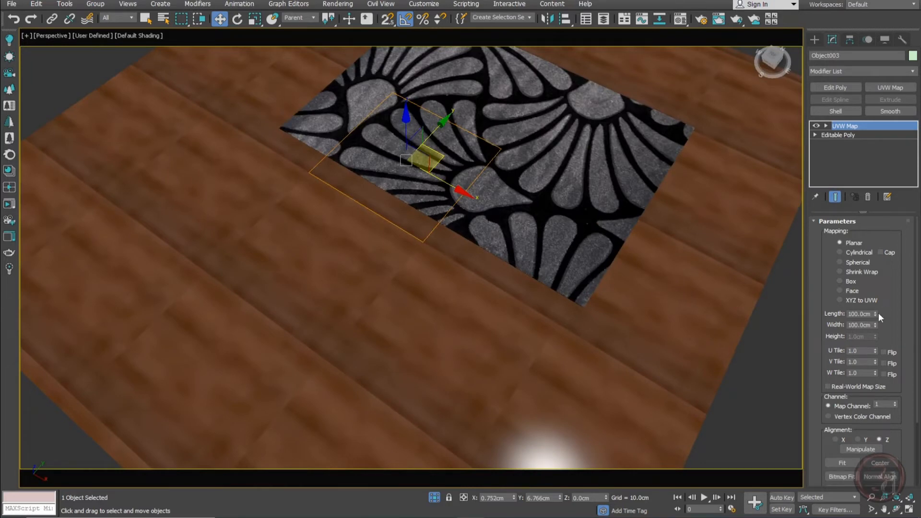
{"action": "left_click_drag", "start_coordinate": [876, 313], "coordinate": [882, 336]}
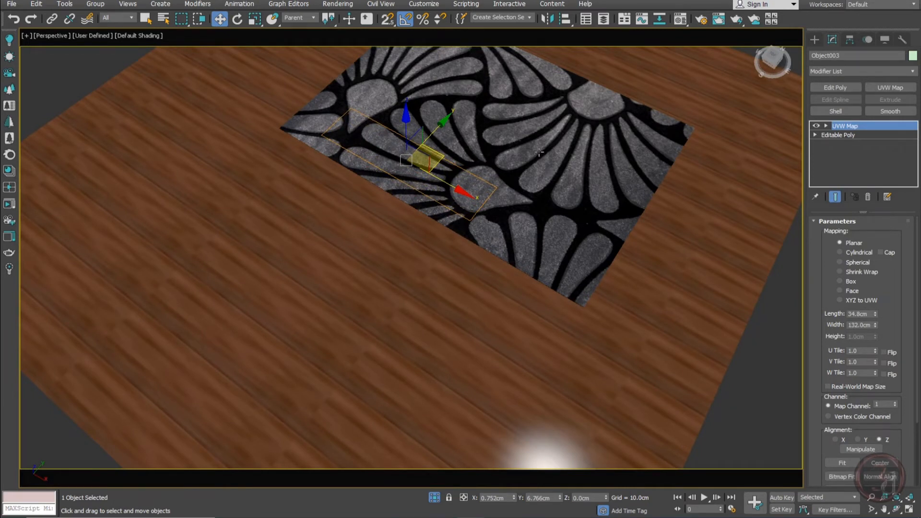
Step: Turn off real-world scale for the flooring's 3c46de59849b.jpg bitmap and set its U and V tiling to 1
{"action": "key", "text": "m"}
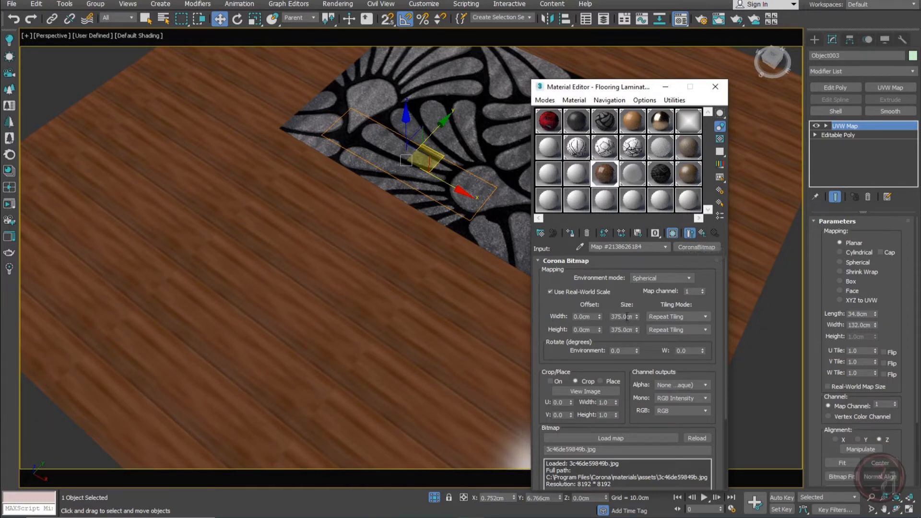
{"action": "left_click", "coordinate": [573, 292]}
{"action": "double_click", "coordinate": [623, 316]}
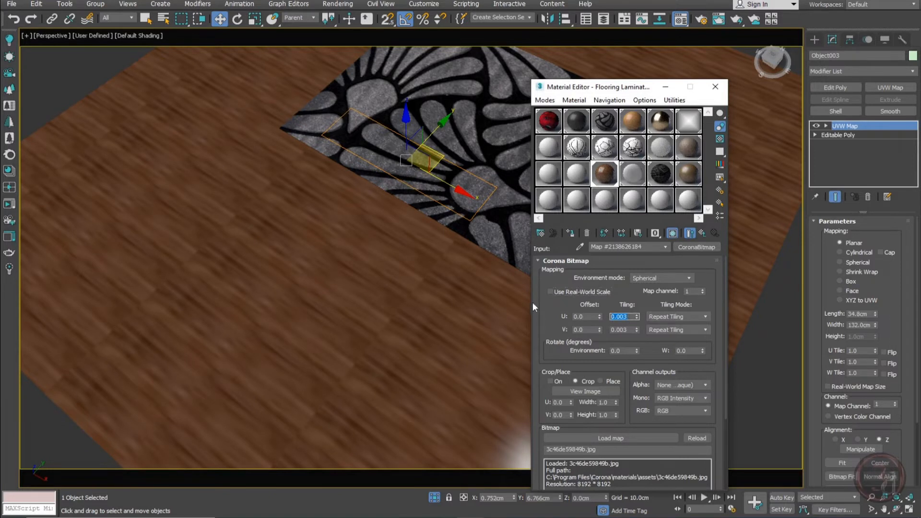
{"action": "type", "text": "1"}
{"action": "key", "text": "Tab"}
{"action": "type", "text": "1"}
{"action": "key", "text": "Tab"}
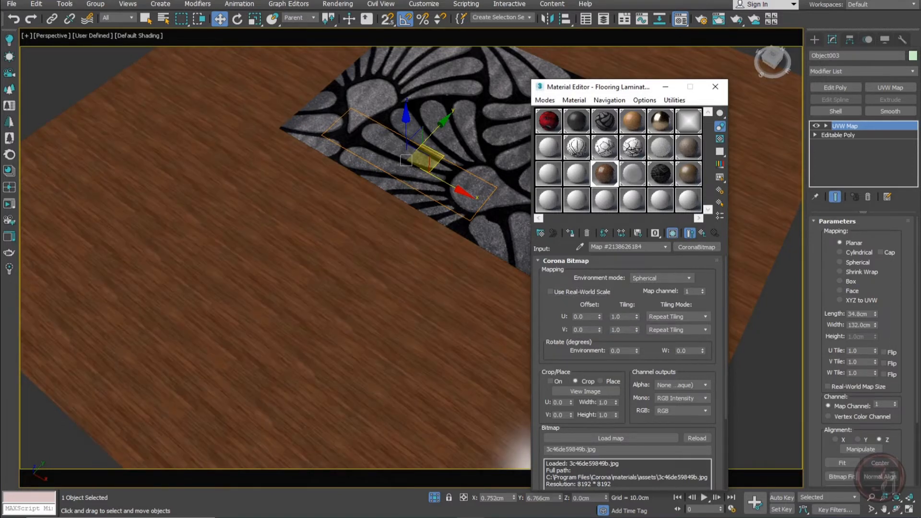
Step: Set the floor's UVW Map length and width to 30 cm and inspect the wood grain up close
{"action": "double_click", "coordinate": [863, 314]}
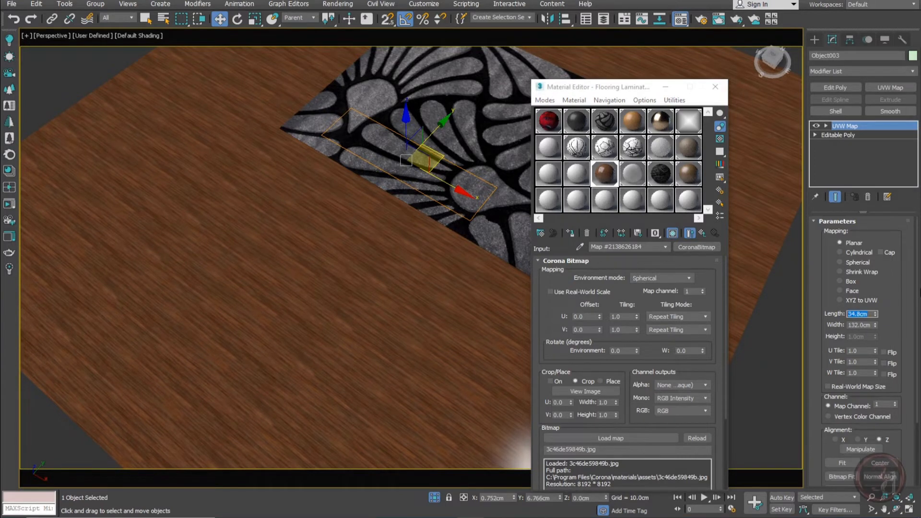
{"action": "type", "text": "30"}
{"action": "key", "text": "Tab"}
{"action": "type", "text": "30"}
{"action": "key", "text": "Tab"}
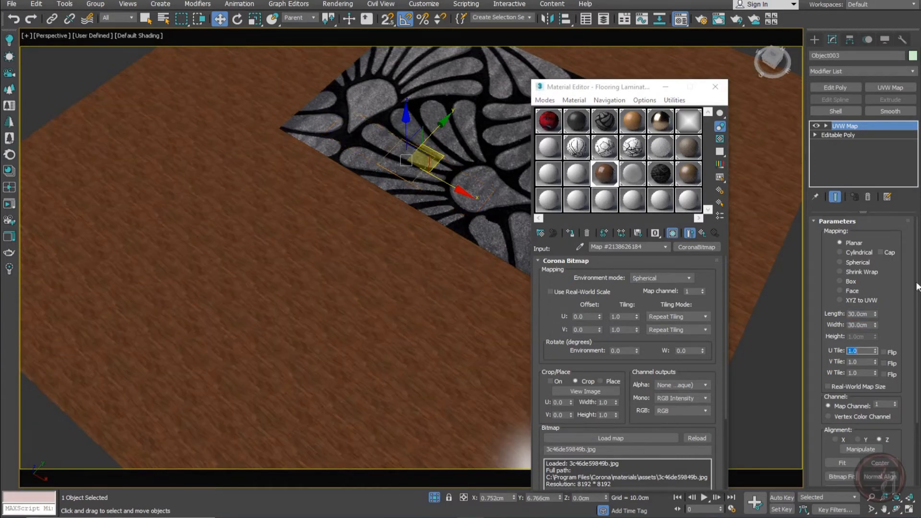
{"action": "scroll", "coordinate": [457, 243], "scroll_direction": "up", "scroll_amount": 4}
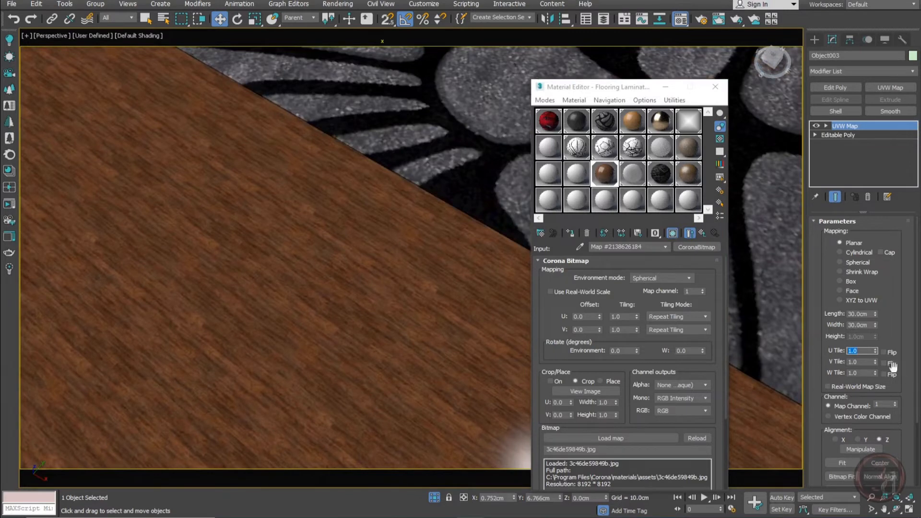
Step: Set the floor's UVW Map length and width to 100 cm and check the plank scale against the rug
{"action": "double_click", "coordinate": [871, 314]}
{"action": "type", "text": "100"}
{"action": "key", "text": "Tab"}
{"action": "type", "text": "100"}
{"action": "key", "text": "Tab"}
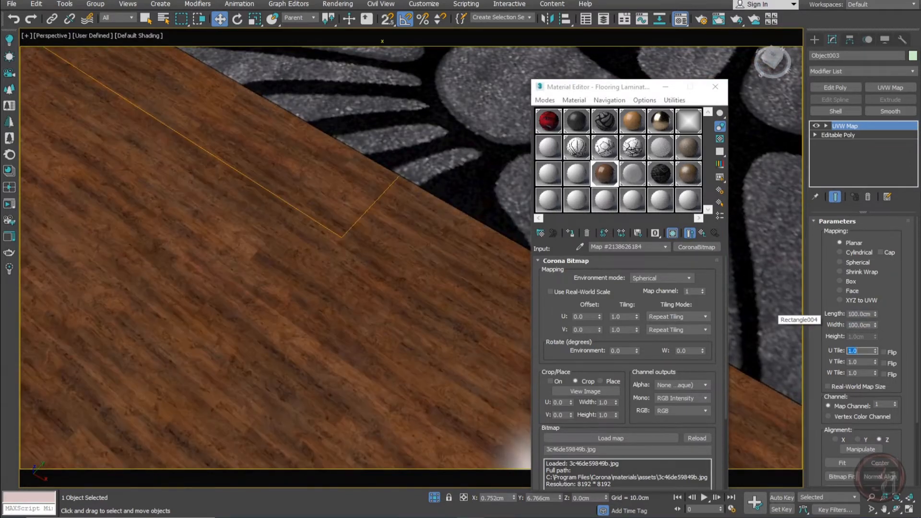
{"action": "scroll", "coordinate": [318, 302], "scroll_direction": "down", "scroll_amount": 7}
{"action": "middle_click_drag", "start_coordinate": [344, 304], "coordinate": [297, 327], "text": "alt"}
{"action": "scroll", "coordinate": [296, 326], "scroll_direction": "up", "scroll_amount": 5}
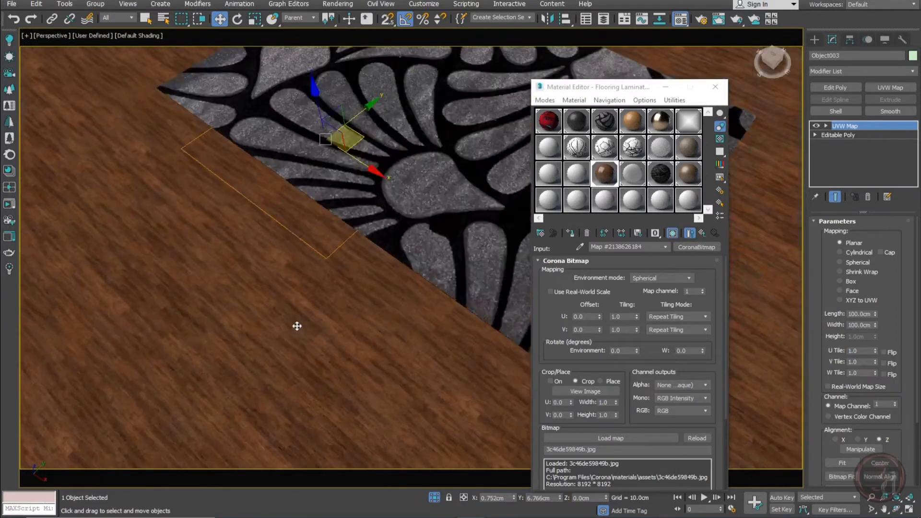
{"action": "scroll", "coordinate": [334, 221], "scroll_direction": "down", "scroll_amount": 6}
{"action": "scroll", "coordinate": [307, 414], "scroll_direction": "up", "scroll_amount": 7}
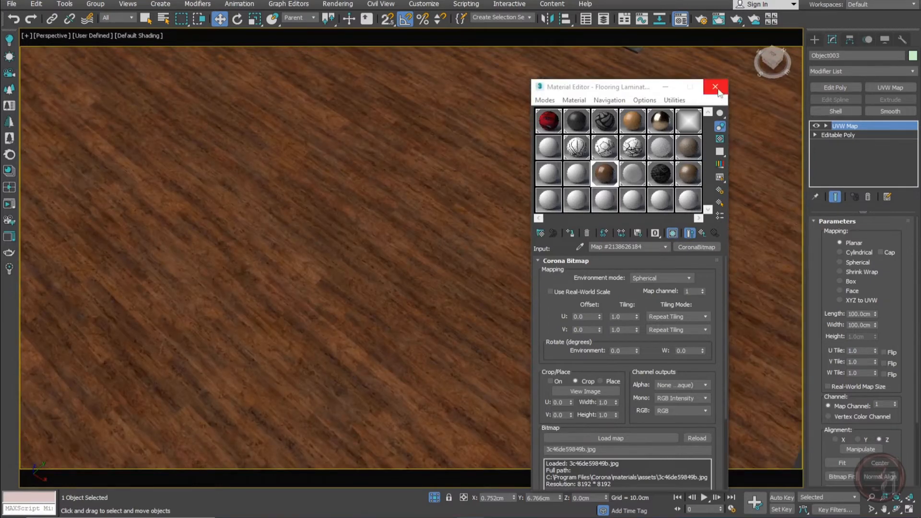
Step: Turn off real-world scale for the top-layer bitmap of the flooring's reflection glossiness mix and set its U and V tiling to 1
{"action": "left_click", "coordinate": [701, 234]}
{"action": "left_click", "coordinate": [701, 233]}
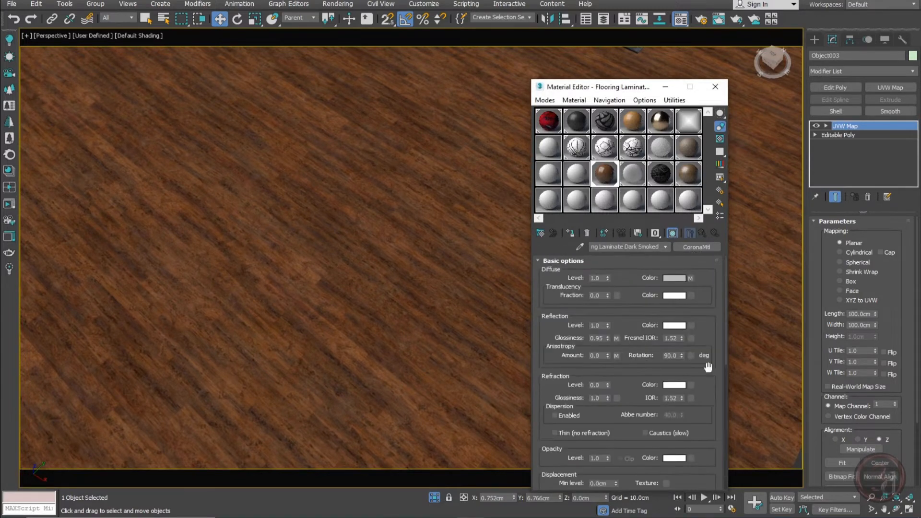
{"action": "scroll", "coordinate": [705, 364], "scroll_direction": "down", "scroll_amount": 10}
{"action": "scroll", "coordinate": [701, 269], "scroll_direction": "down", "scroll_amount": 3}
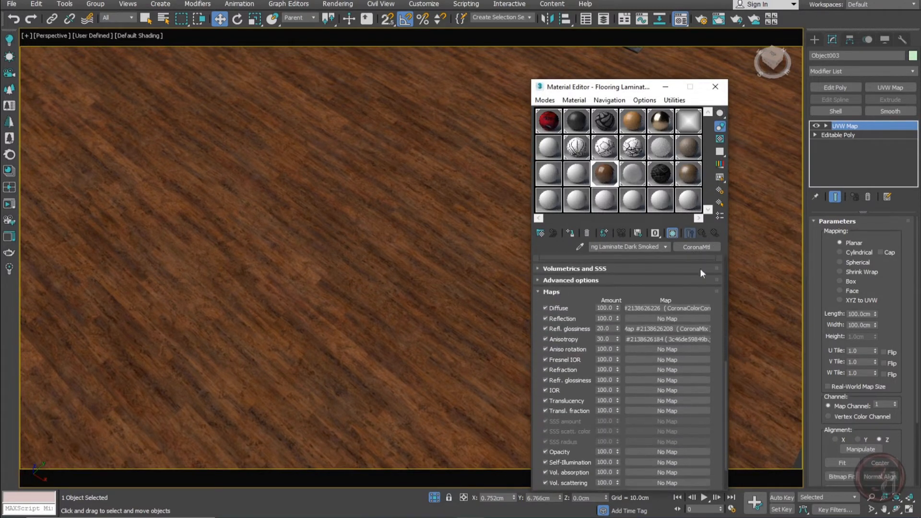
{"action": "left_click", "coordinate": [687, 326]}
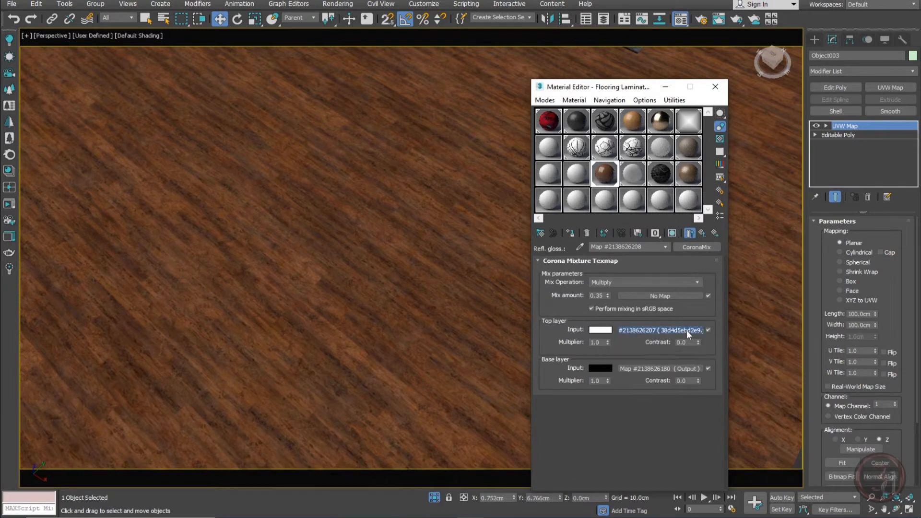
{"action": "left_click", "coordinate": [686, 330]}
{"action": "left_click", "coordinate": [563, 293]}
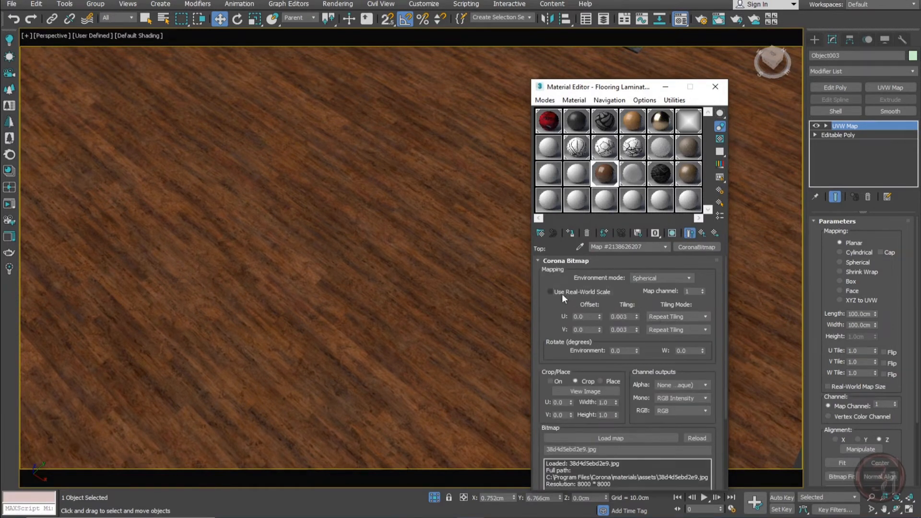
{"action": "double_click", "coordinate": [623, 316]}
{"action": "type", "text": "1"}
{"action": "key", "text": "Tab"}
{"action": "type", "text": "1"}
{"action": "key", "text": "Tab"}
{"action": "left_click", "coordinate": [702, 234]}
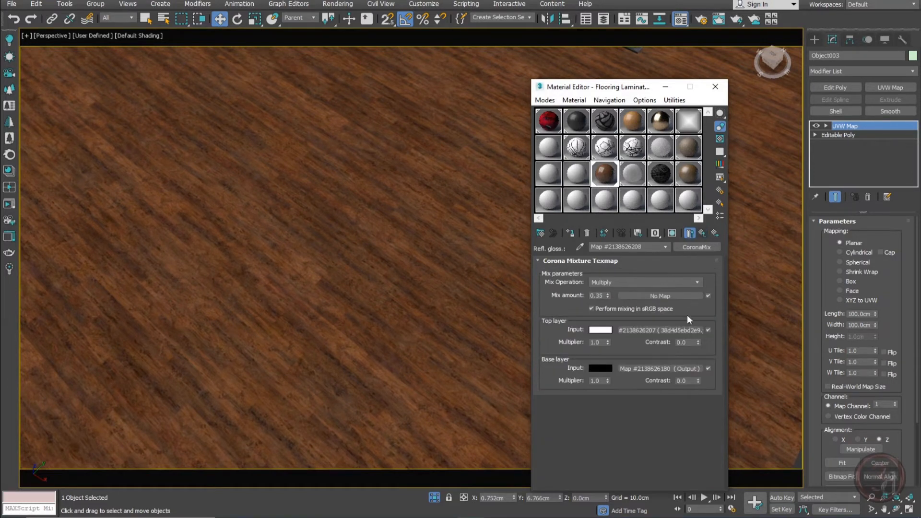
Step: Check the mapping settings of the bitmaps feeding the top and base layers of the reflection glossiness mix
{"action": "left_click", "coordinate": [686, 329]}
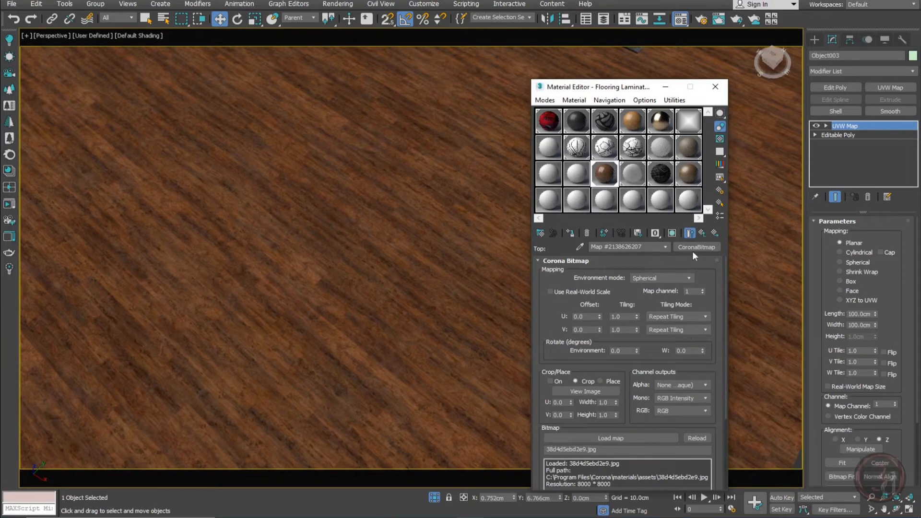
{"action": "left_click", "coordinate": [702, 233]}
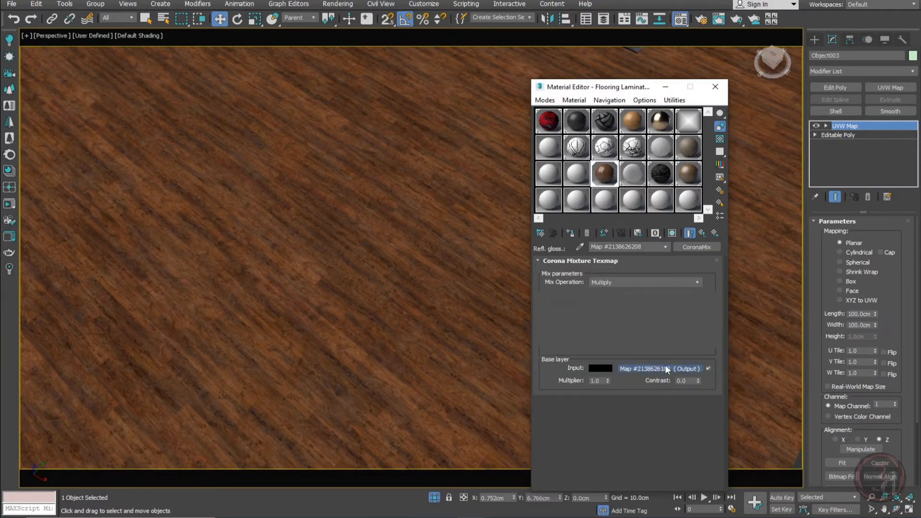
{"action": "left_click", "coordinate": [665, 367]}
{"action": "left_click", "coordinate": [655, 283]}
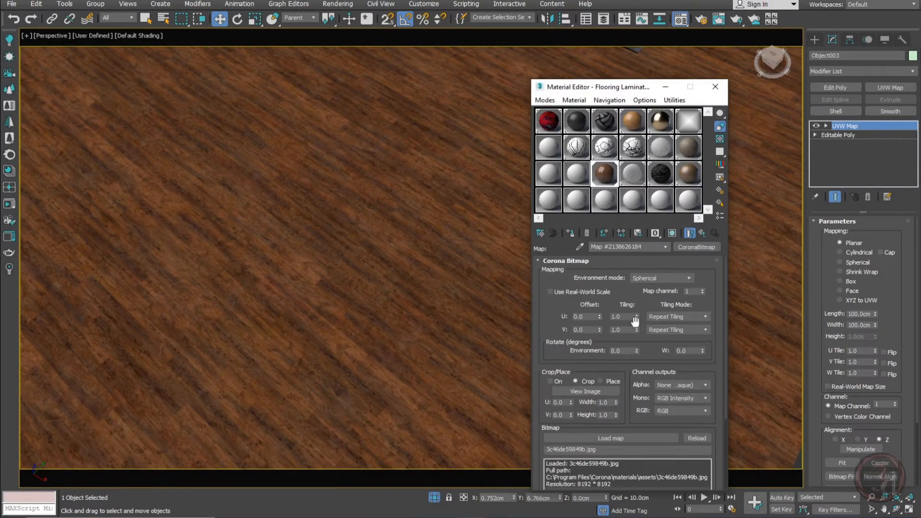
{"action": "left_click", "coordinate": [702, 234]}
{"action": "left_click", "coordinate": [702, 233]}
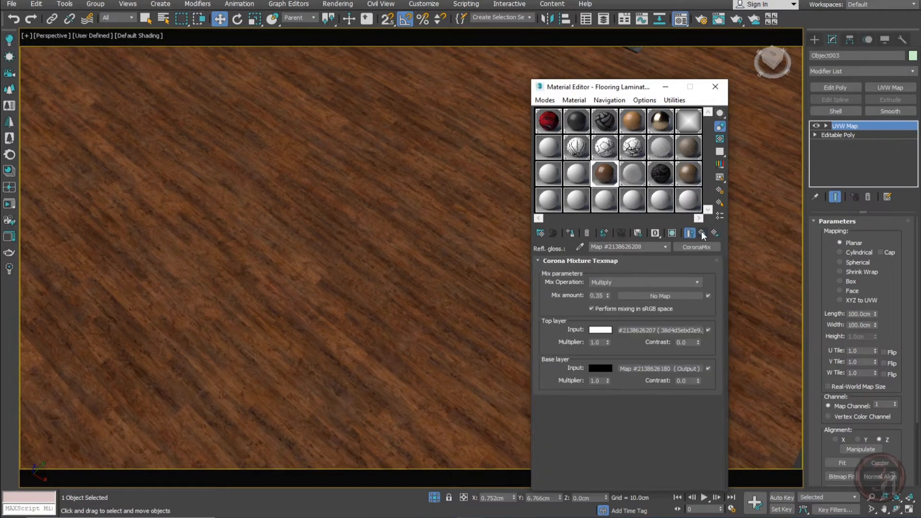
{"action": "left_click", "coordinate": [702, 233]}
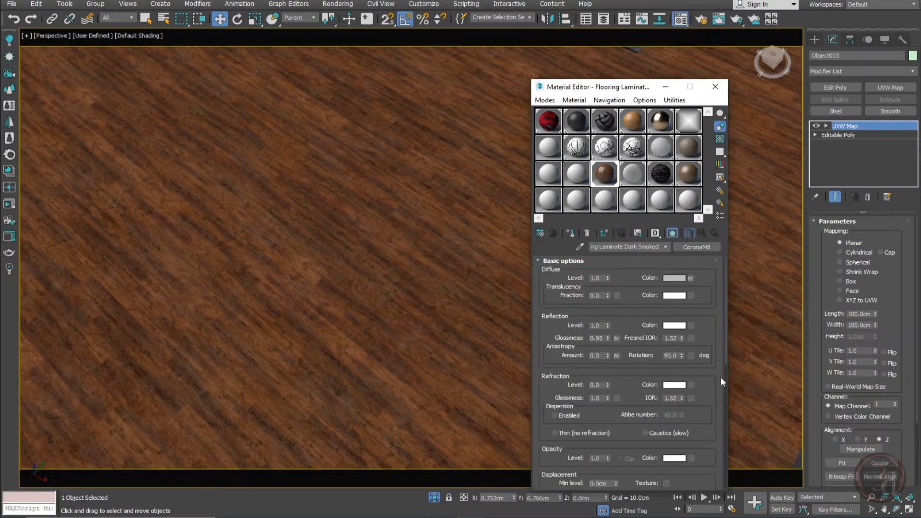
Step: Check the real-world scale and tiling settings of the flooring material's anisotropy bitmap
{"action": "scroll", "coordinate": [708, 433], "scroll_direction": "down", "scroll_amount": 10}
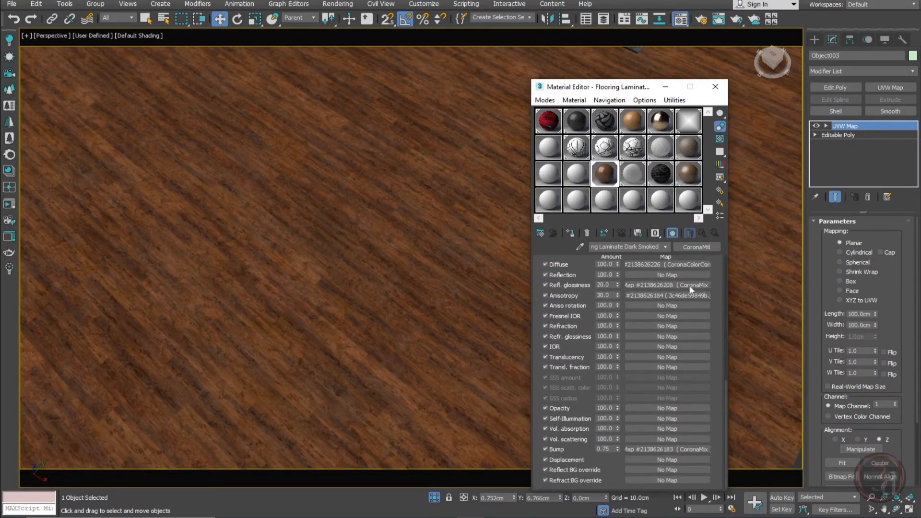
{"action": "left_click", "coordinate": [689, 295]}
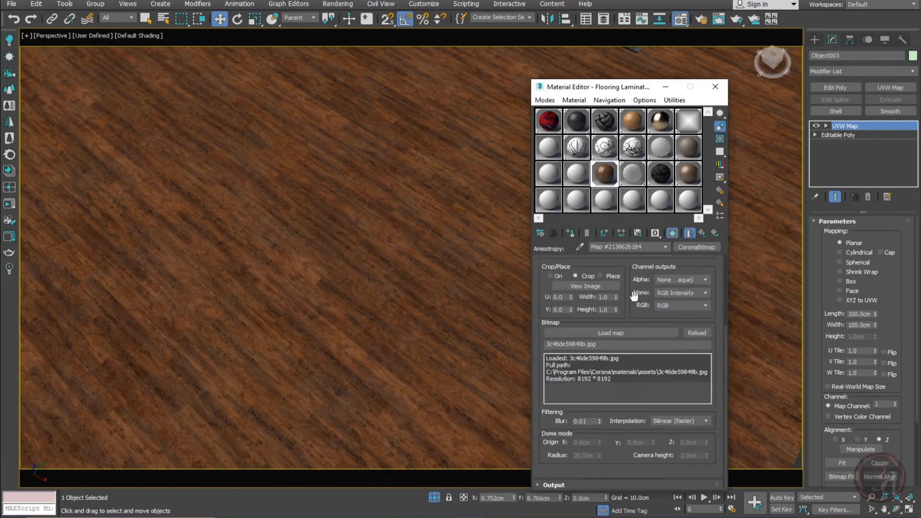
{"action": "scroll", "coordinate": [642, 368], "scroll_direction": "up", "scroll_amount": 4}
{"action": "scroll", "coordinate": [642, 368], "scroll_direction": "up", "scroll_amount": 2}
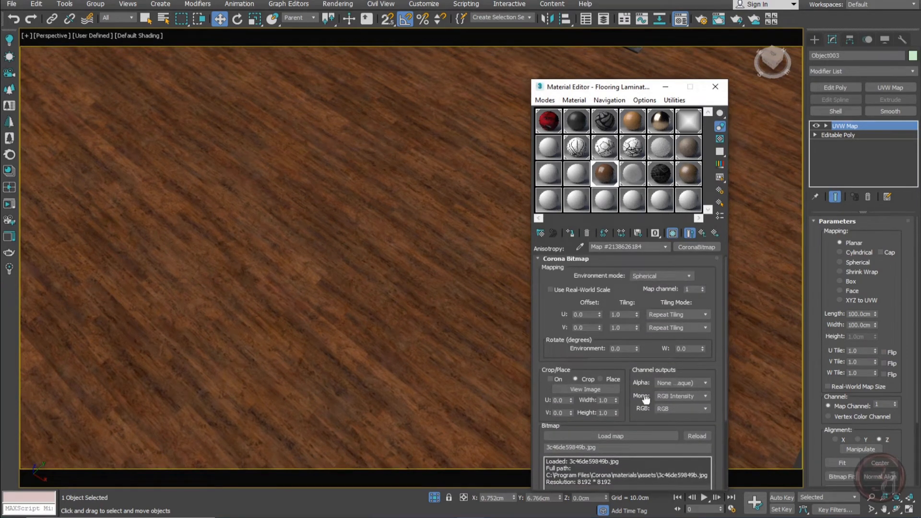
{"action": "left_click", "coordinate": [620, 234]}
{"action": "left_click", "coordinate": [702, 234]}
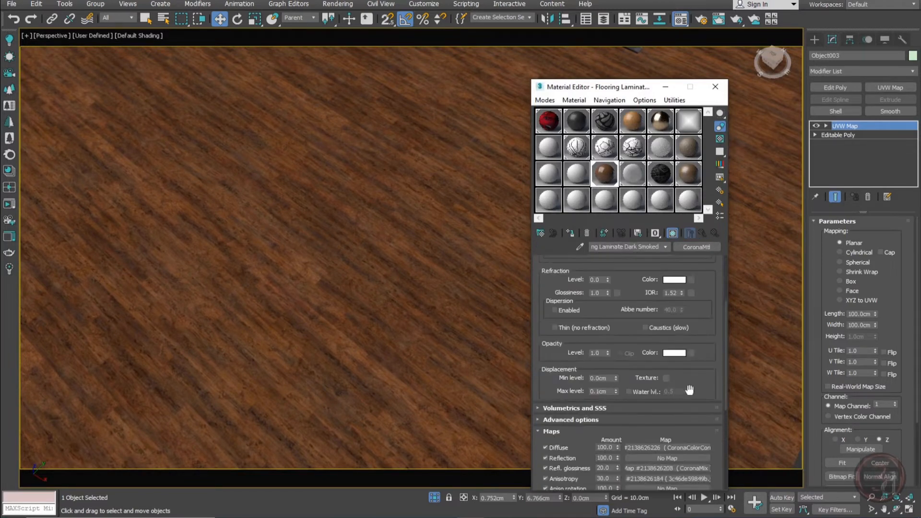
Step: Check the mapping settings of the top-layer bitmap in the flooring material's bump mix
{"action": "scroll", "coordinate": [701, 453], "scroll_direction": "down", "scroll_amount": 8}
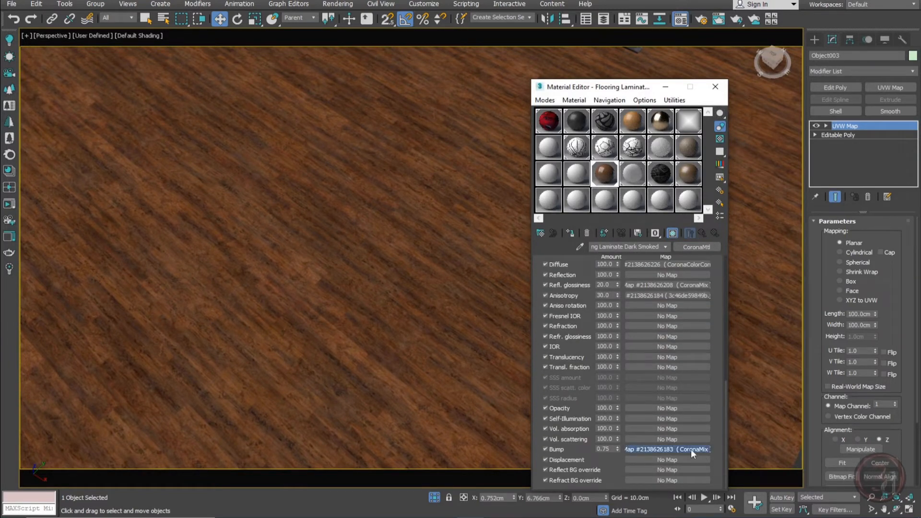
{"action": "left_click", "coordinate": [691, 449]}
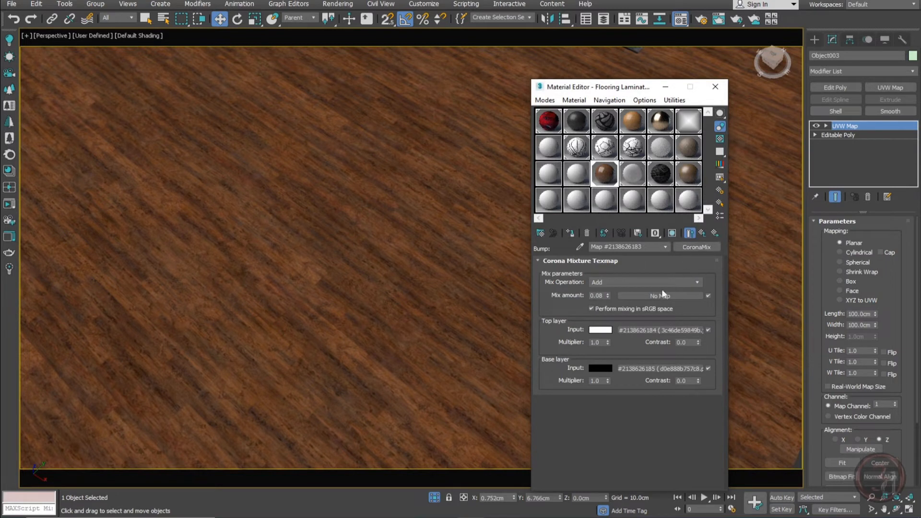
{"action": "left_click", "coordinate": [650, 330]}
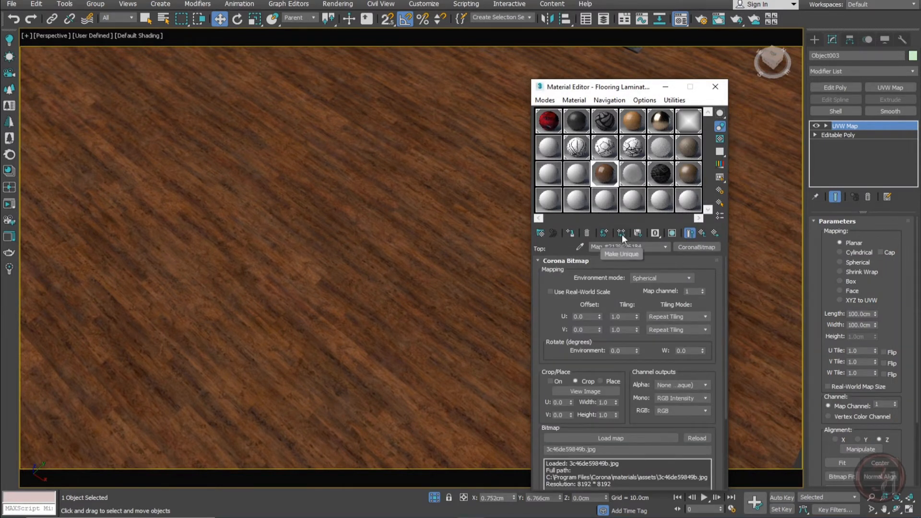
{"action": "left_click", "coordinate": [703, 233]}
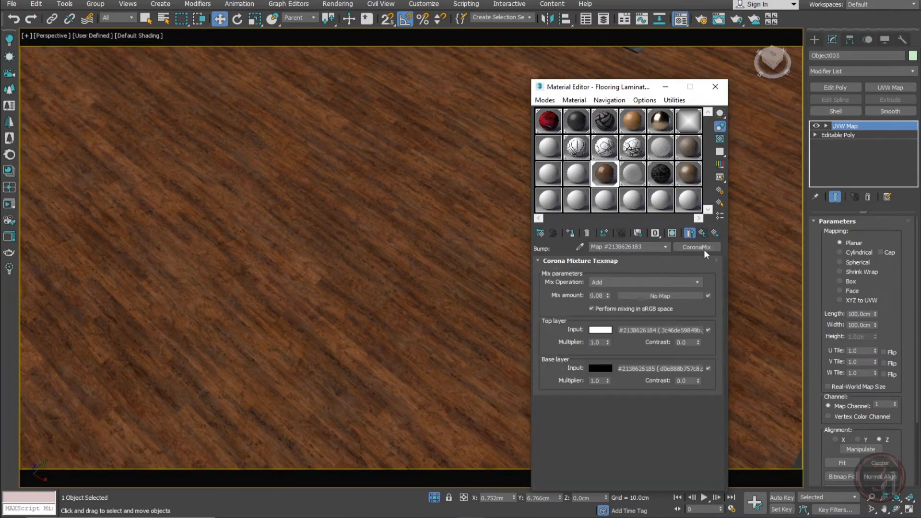
Step: Turn off real-world scale for the base-layer bitmap of the flooring's bump mix and set its U and V tiling to 1
{"action": "left_click", "coordinate": [652, 368]}
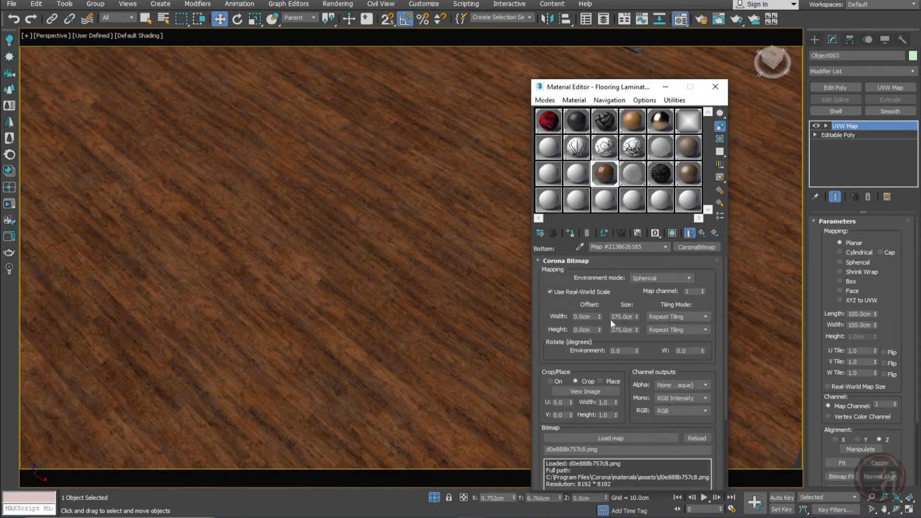
{"action": "left_click", "coordinate": [577, 291]}
{"action": "double_click", "coordinate": [622, 317]}
{"action": "type", "text": "1"}
{"action": "key", "text": "Tab"}
{"action": "type", "text": "1"}
{"action": "key", "text": "Return"}
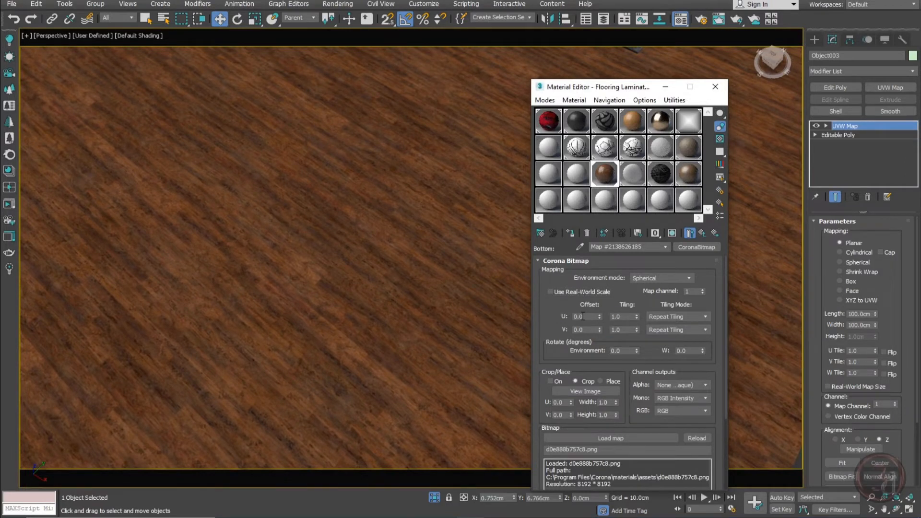
{"action": "left_click", "coordinate": [706, 229]}
{"action": "left_click", "coordinate": [707, 229]}
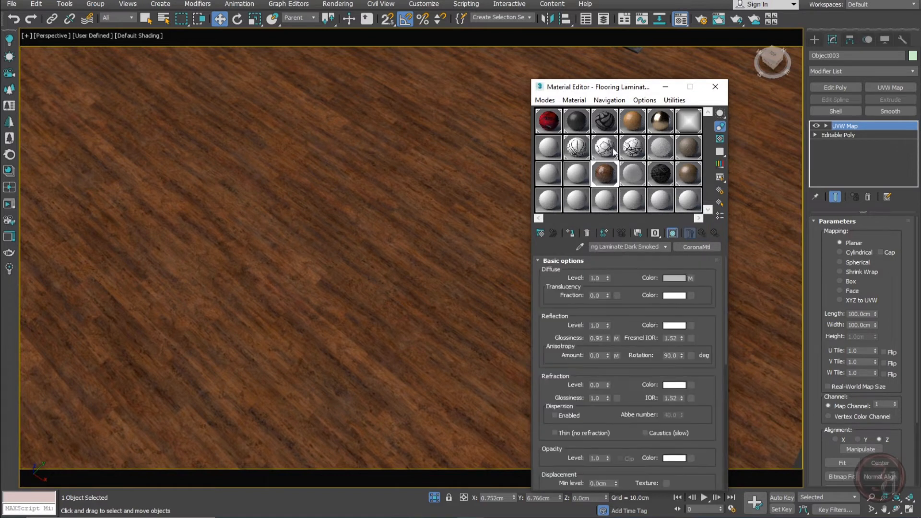
Step: Preview the Flooring Laminate Dark Smoked material in an enlarged sample window, and close the preview and the material editor
{"action": "double_click", "coordinate": [608, 176]}
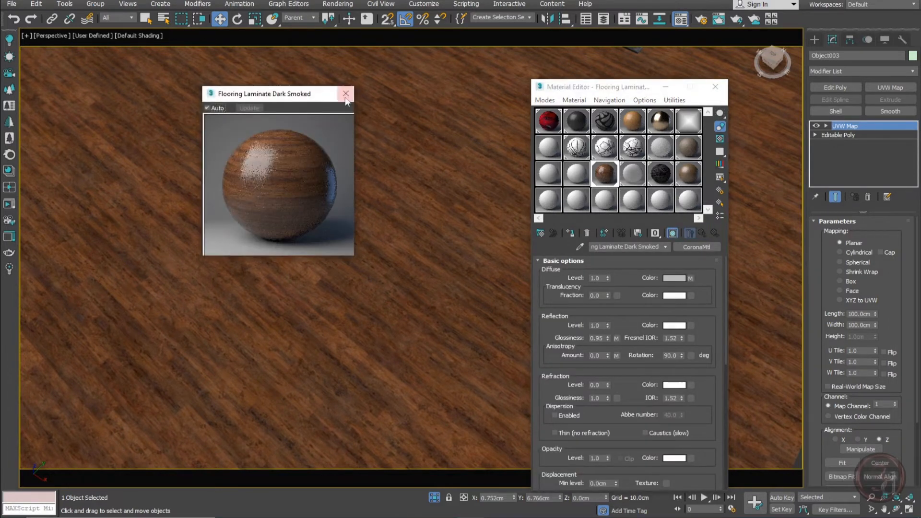
{"action": "left_click", "coordinate": [345, 94]}
{"action": "left_click", "coordinate": [715, 86]}
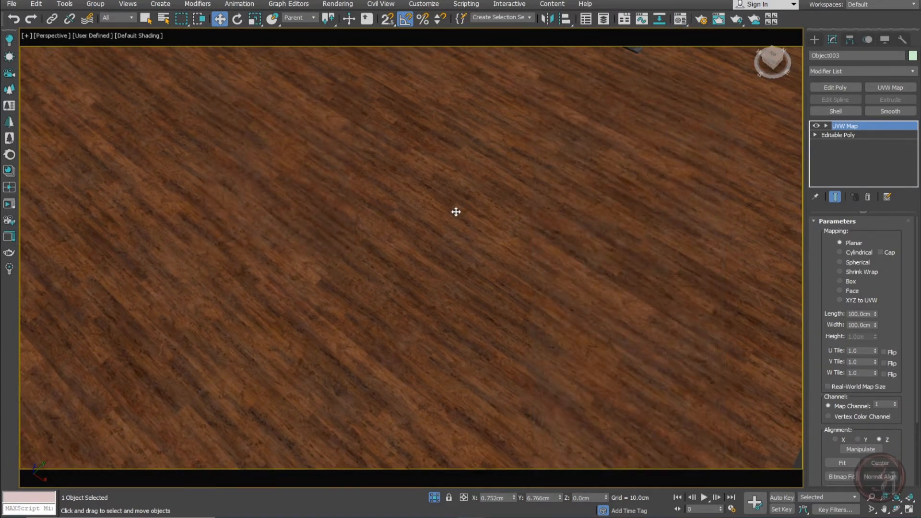
Step: Return to the camera view and end the isolation of the floor and rug to show the whole bedroom
{"action": "key", "text": "c"}
{"action": "left_click", "coordinate": [483, 239]}
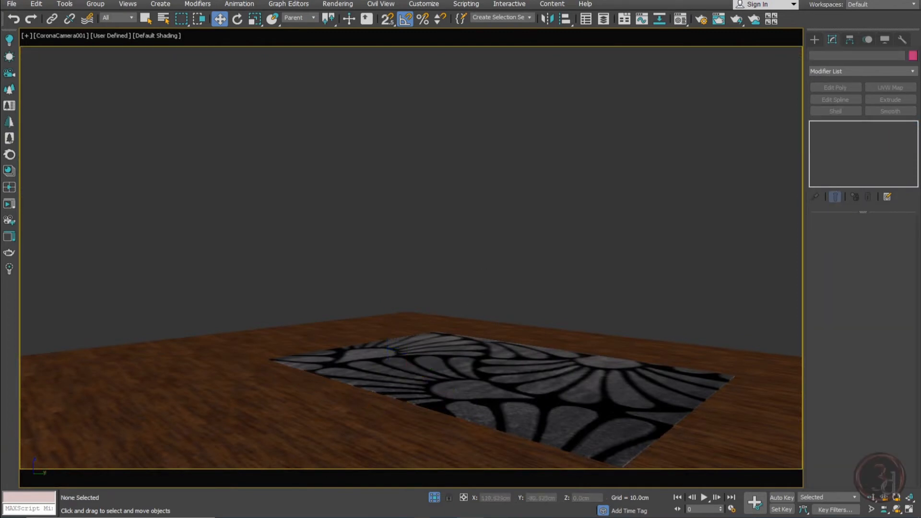
{"action": "left_click", "coordinate": [434, 497]}
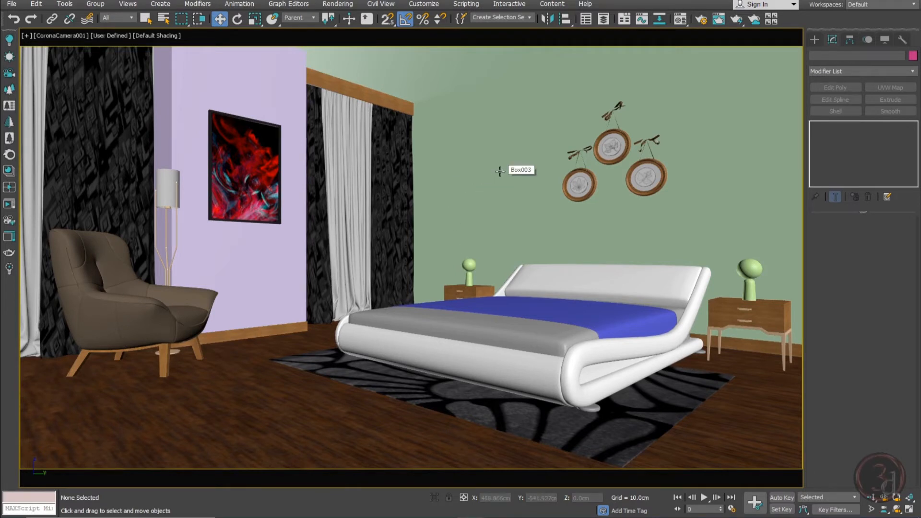
Step: Assign the 14 - Default Corona material to the room walls and set its diffuse colour to a light grey with value 227
{"action": "key", "text": "m"}
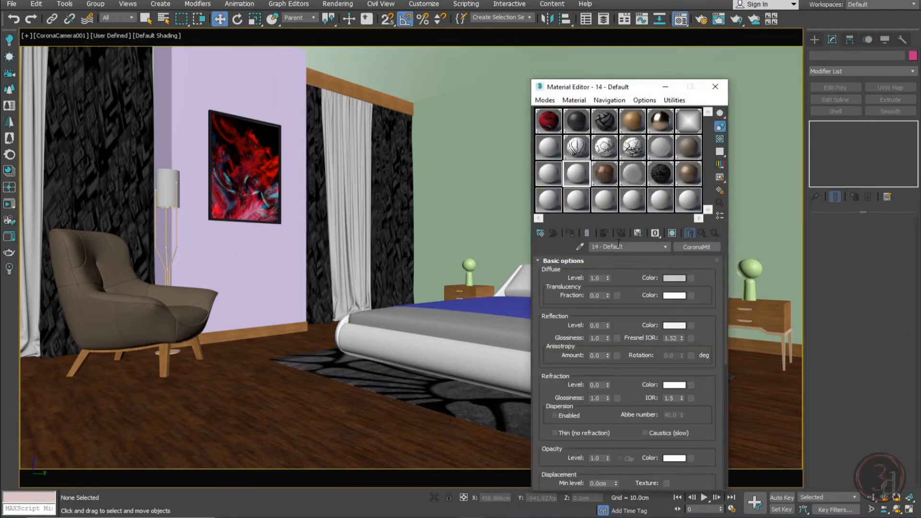
{"action": "left_click", "coordinate": [448, 179]}
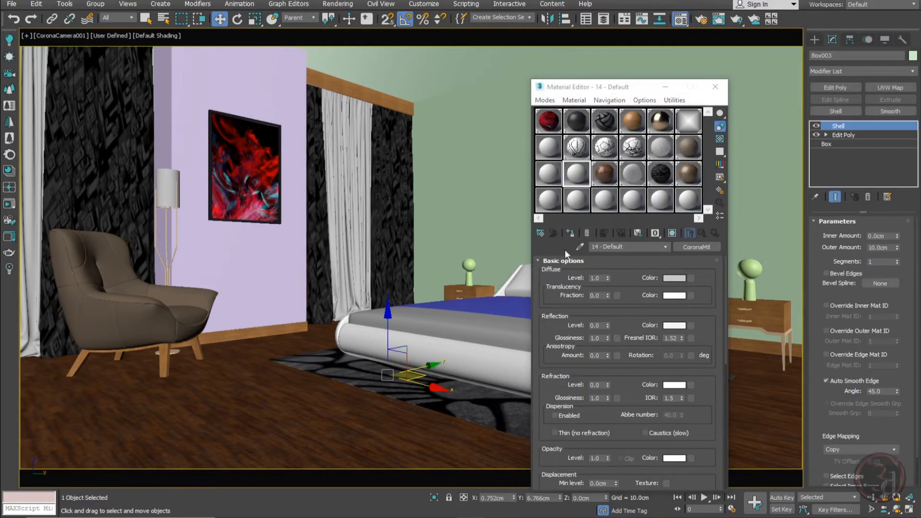
{"action": "left_click", "coordinate": [569, 233]}
{"action": "left_click", "coordinate": [674, 279]}
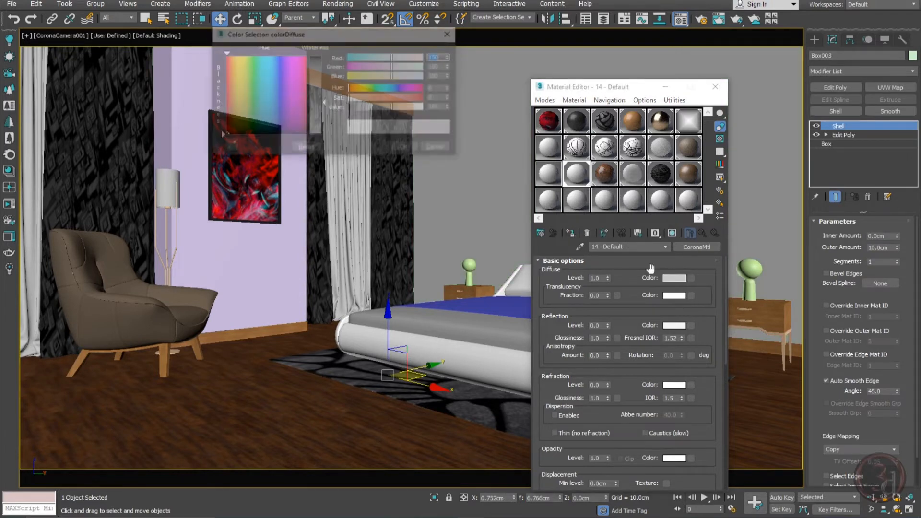
{"action": "left_click_drag", "start_coordinate": [394, 107], "coordinate": [418, 108]}
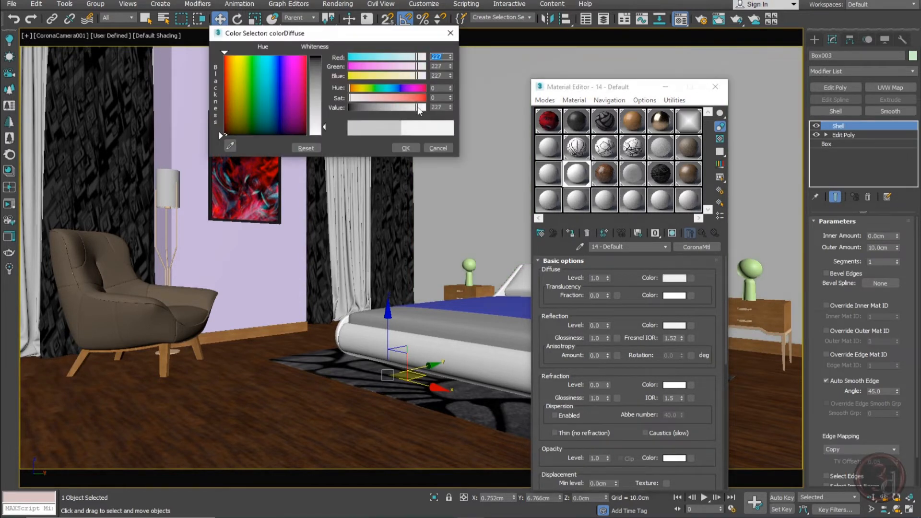
{"action": "left_click", "coordinate": [406, 149]}
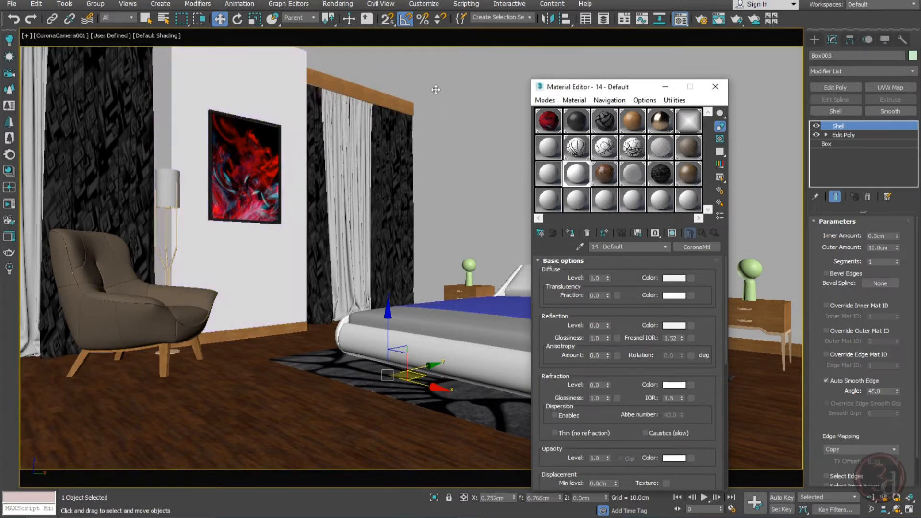
{"action": "left_click_drag", "start_coordinate": [625, 88], "coordinate": [240, 80]}
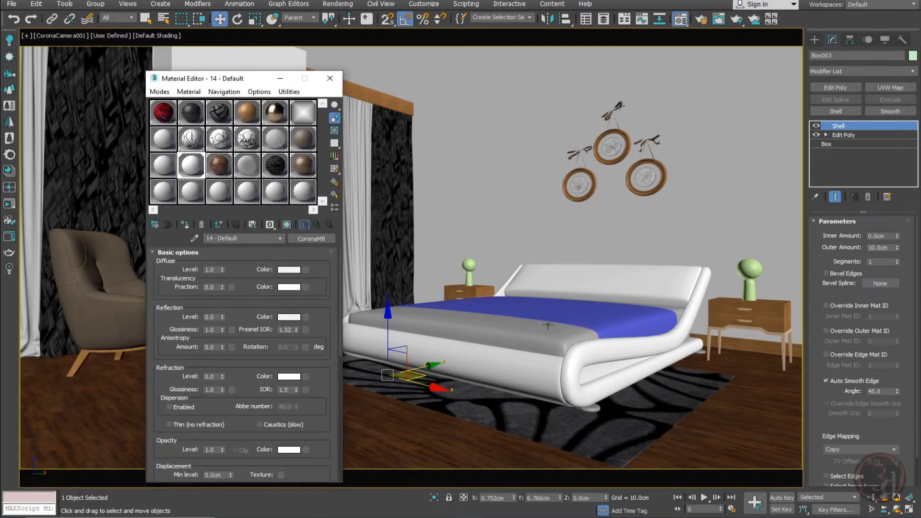
{"action": "left_click", "coordinate": [533, 363]}
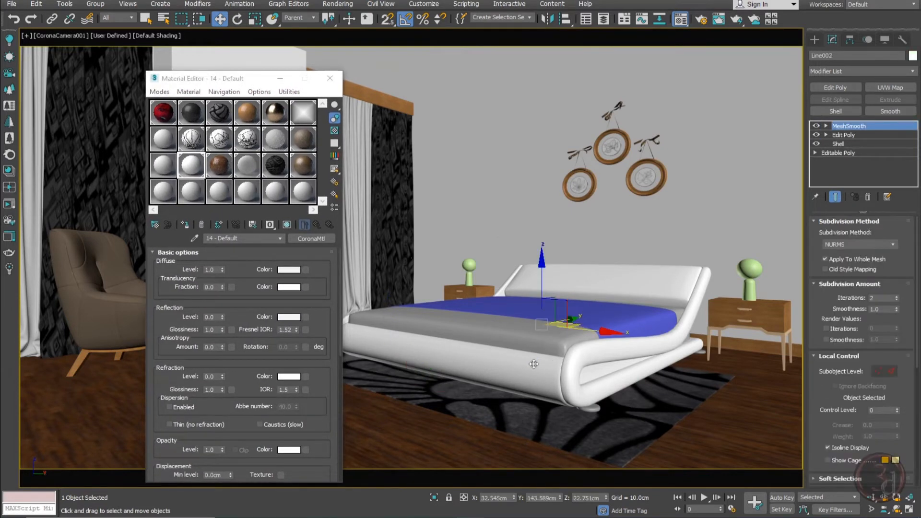
{"action": "key", "text": "alt+q"}
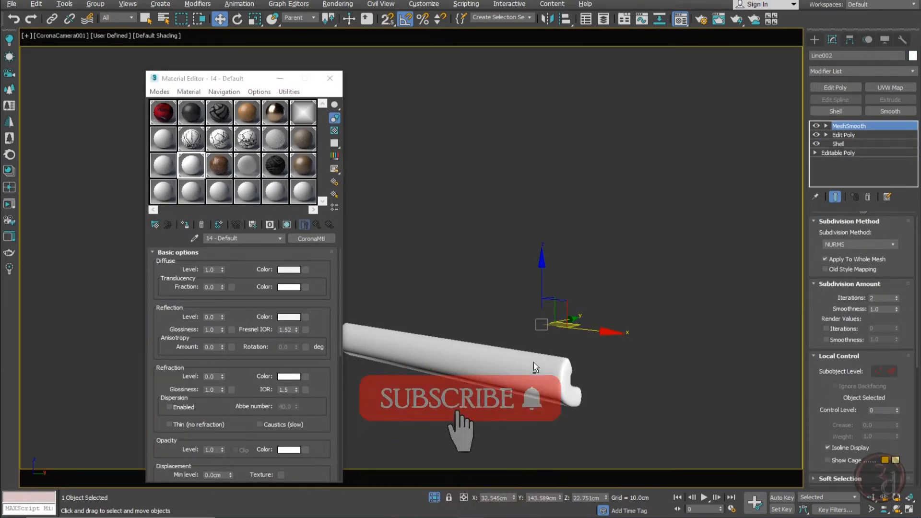
{"action": "left_click", "coordinate": [95, 4]}
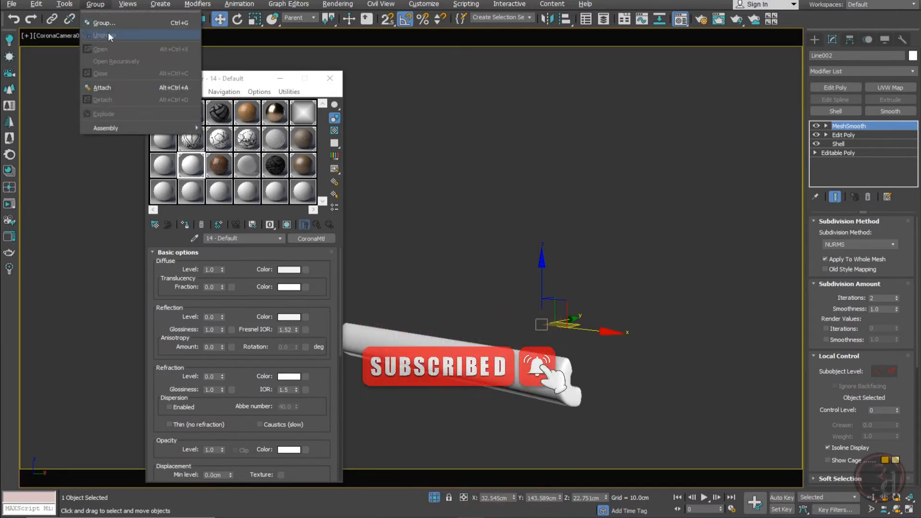
{"action": "left_click", "coordinate": [598, 184]}
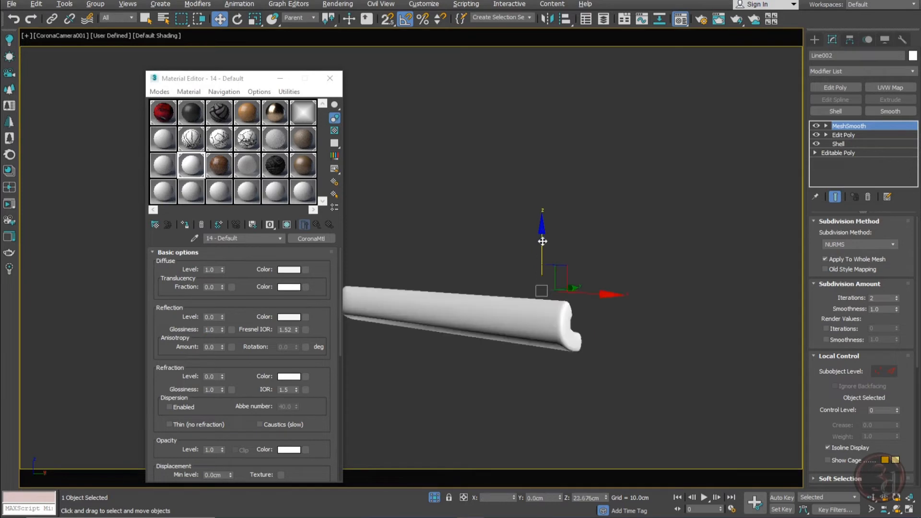
{"action": "left_click", "coordinate": [434, 497]}
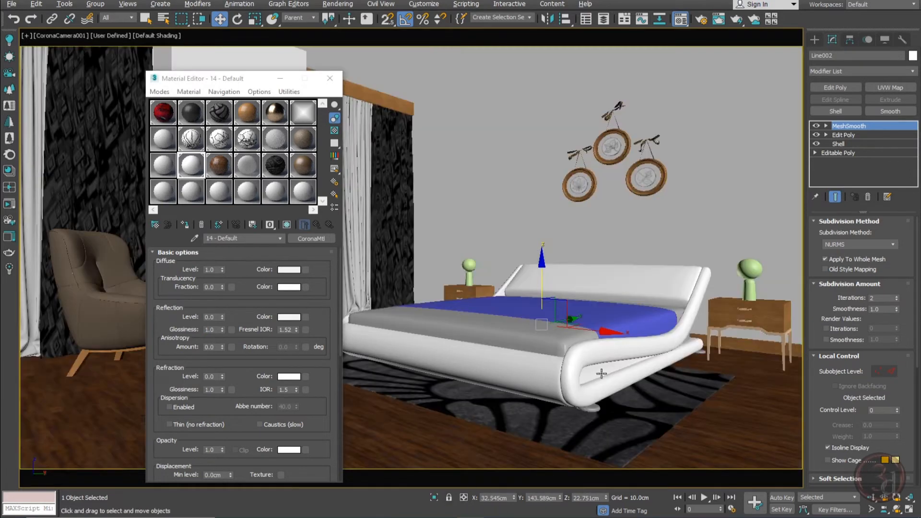
{"action": "left_click", "coordinate": [618, 306]}
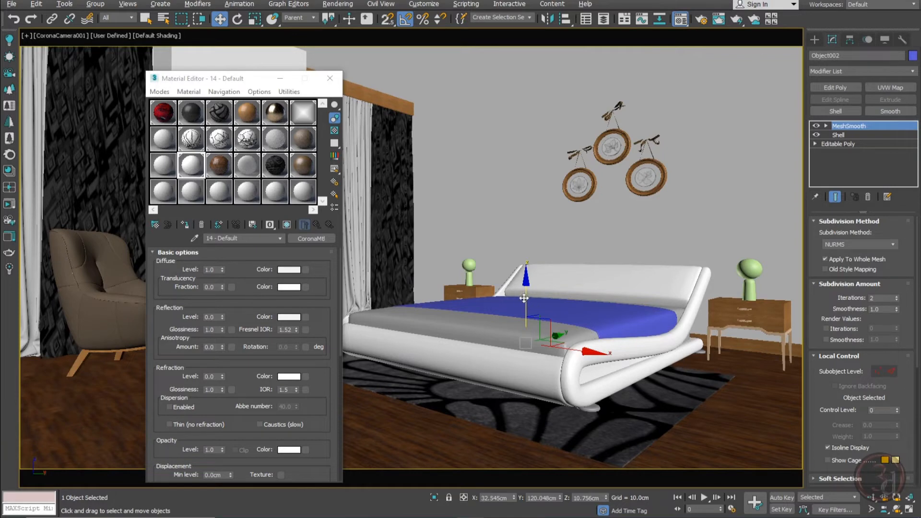
Step: In a wireframe top view, select the bed's parts without the surrounding room, rug, nightstand and camera objects, and isolate them
{"action": "key", "text": "t"}
{"action": "key", "text": "F3"}
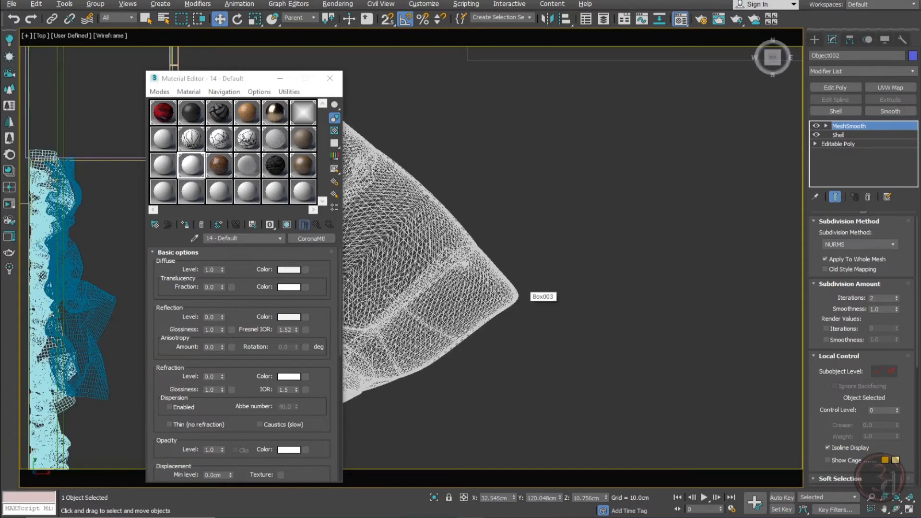
{"action": "left_click", "coordinate": [331, 80]}
{"action": "scroll", "coordinate": [614, 189], "scroll_direction": "down", "scroll_amount": 3}
{"action": "middle_click_drag", "start_coordinate": [614, 189], "coordinate": [393, 319]}
{"action": "middle_click_drag", "start_coordinate": [557, 160], "coordinate": [469, 366]}
{"action": "scroll", "coordinate": [560, 206], "scroll_direction": "down", "scroll_amount": 2}
{"action": "left_click", "coordinate": [577, 337]}
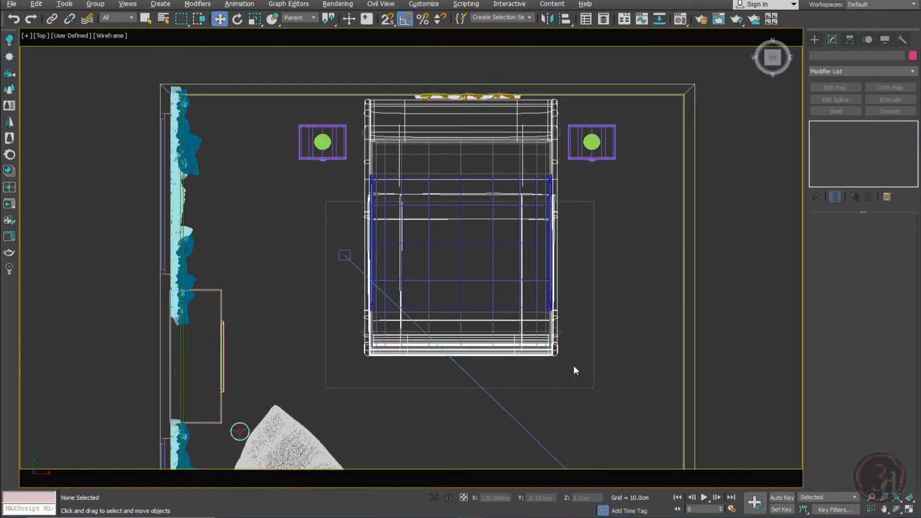
{"action": "left_click_drag", "start_coordinate": [575, 371], "coordinate": [356, 79]}
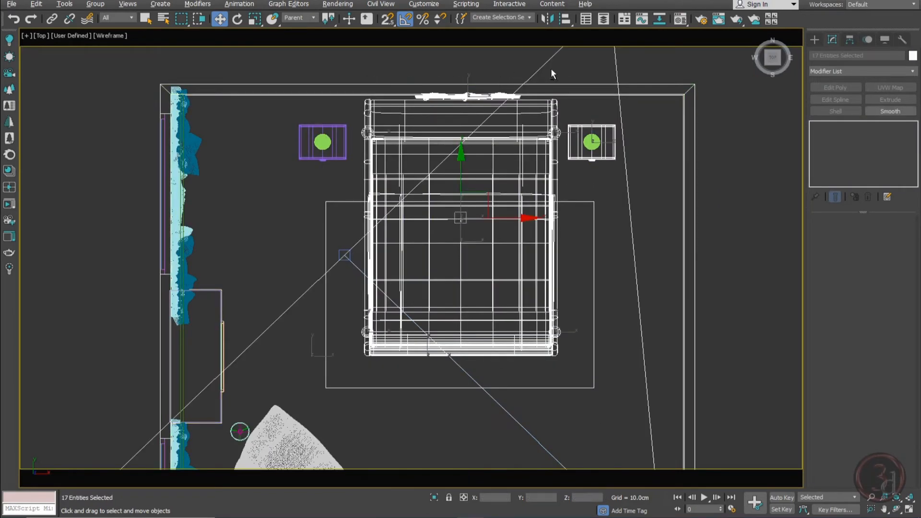
{"action": "left_click_drag", "start_coordinate": [539, 51], "coordinate": [592, 210], "text": "alt"}
{"action": "left_click", "coordinate": [347, 298], "text": "alt"}
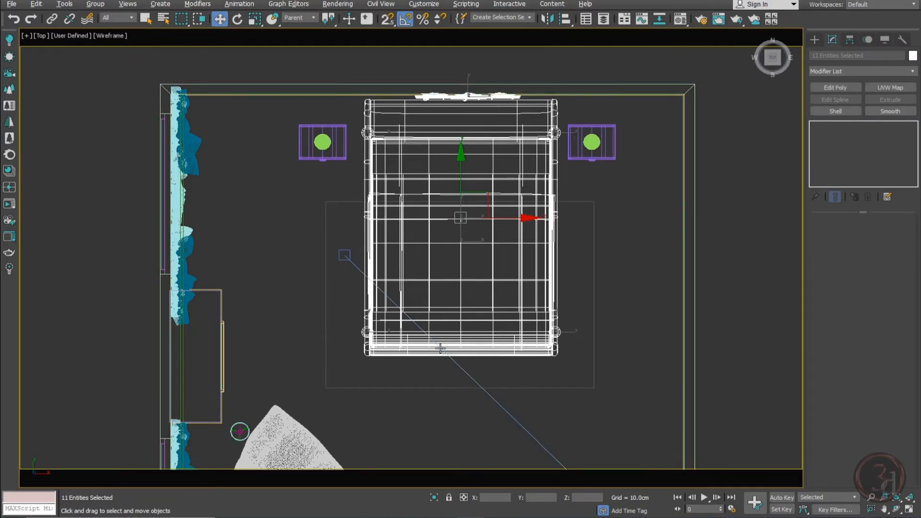
{"action": "key", "text": "z"}
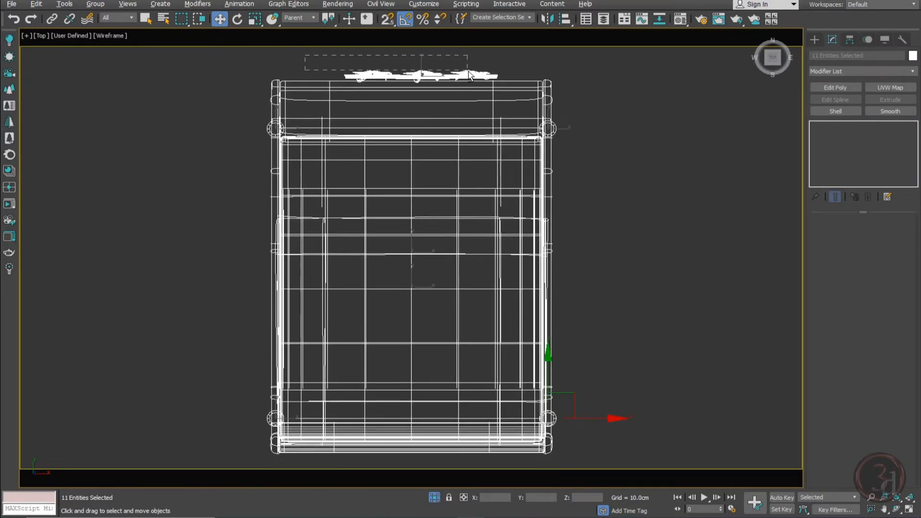
Step: Remove the wall decoration behind the headboard from the selection so that only the bed parts are isolated
{"action": "left_click_drag", "start_coordinate": [469, 75], "coordinate": [469, 74], "text": "alt"}
{"action": "key", "text": "z"}
{"action": "scroll", "coordinate": [448, 168], "scroll_direction": "down", "scroll_amount": 3}
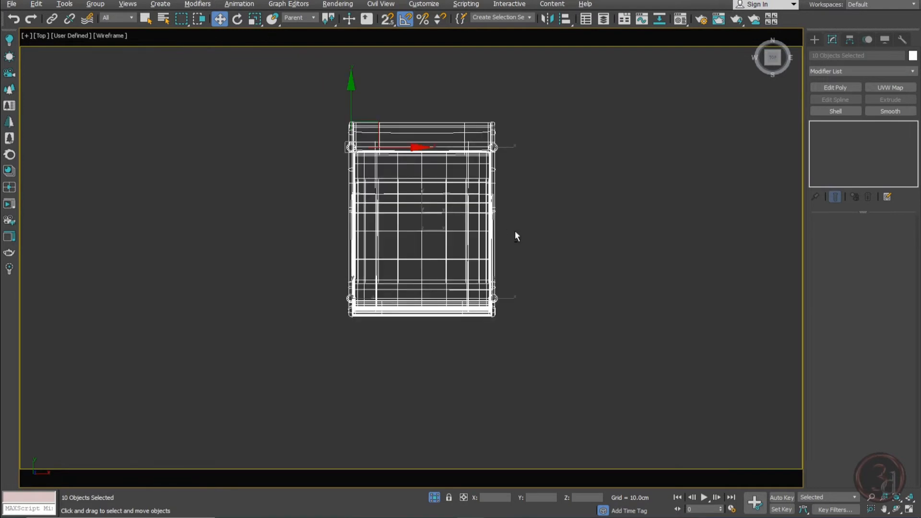
{"action": "middle_click_drag", "start_coordinate": [514, 232], "coordinate": [355, 139], "text": "alt"}
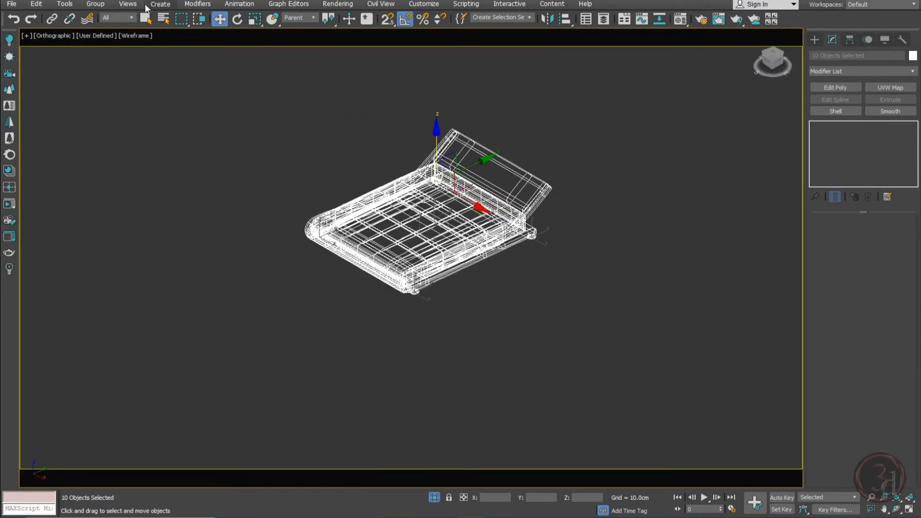
Step: Group the selected bed parts under the default group name and clear the selection
{"action": "left_click", "coordinate": [95, 3]}
{"action": "left_click", "coordinate": [105, 27]}
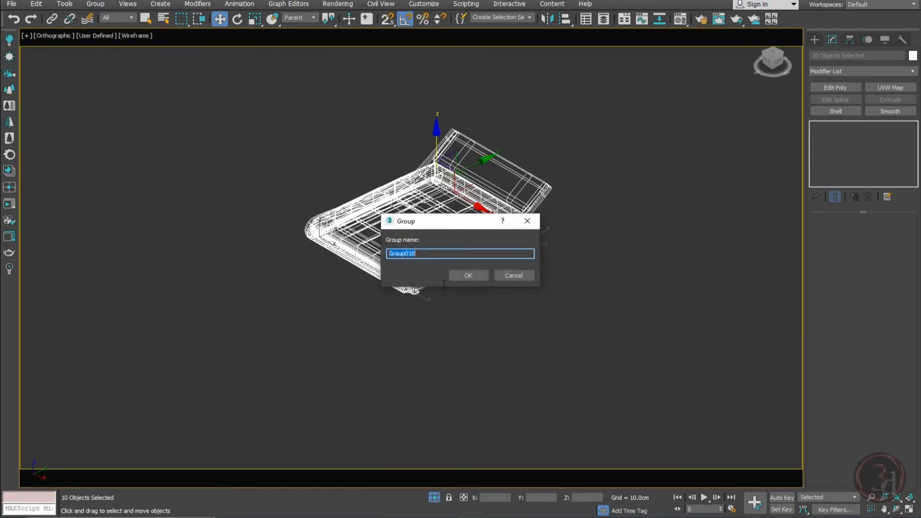
{"action": "left_click", "coordinate": [468, 275]}
{"action": "left_click", "coordinate": [551, 418]}
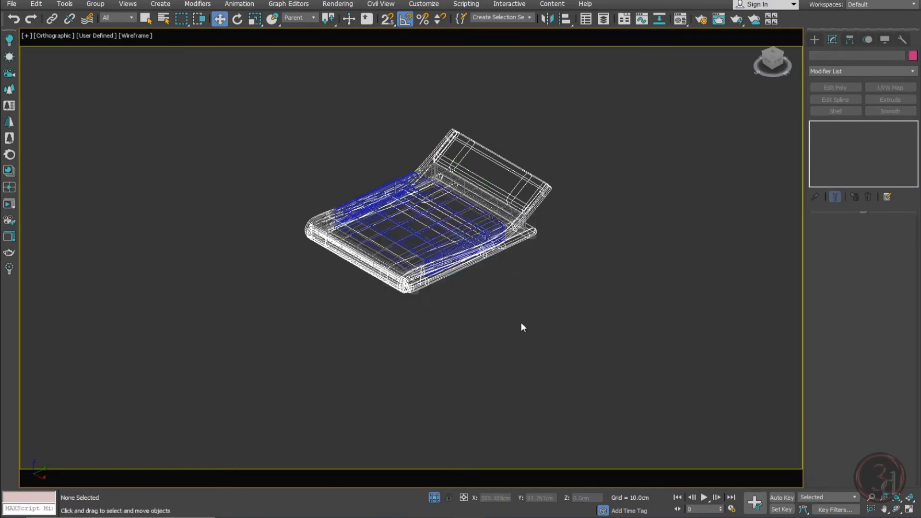
Step: Show the isolated bed shaded in perspective, open its group and select the round foot under the near front corner
{"action": "key", "text": "p"}
{"action": "key", "text": "F3"}
{"action": "scroll", "coordinate": [424, 302], "scroll_direction": "up", "scroll_amount": 5}
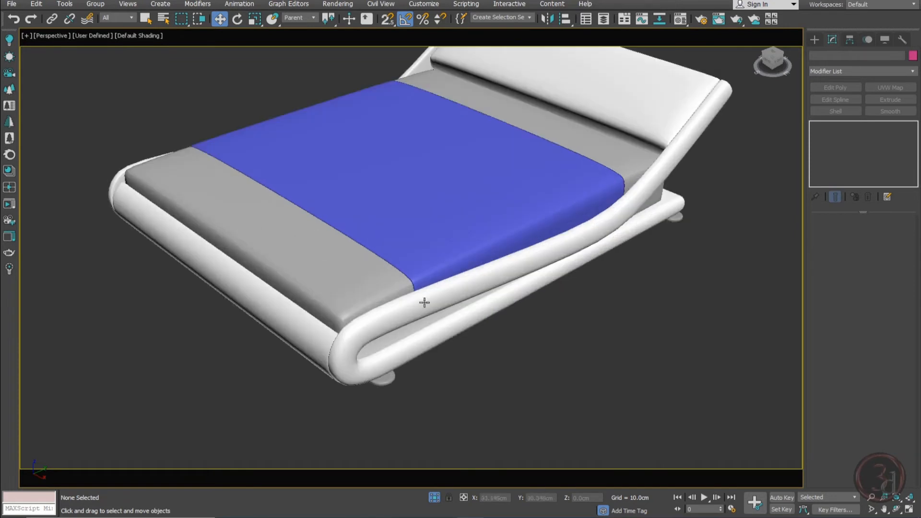
{"action": "double_click", "coordinate": [429, 311]}
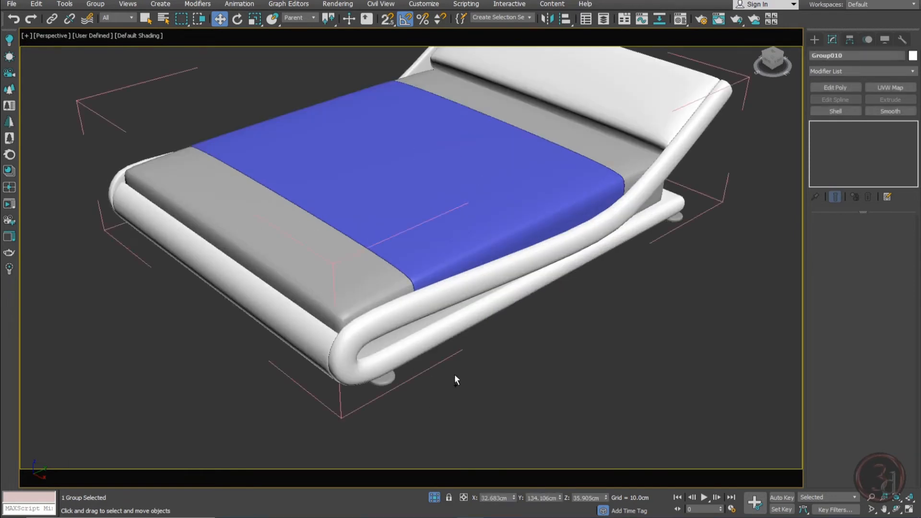
{"action": "left_click", "coordinate": [454, 375]}
{"action": "left_click", "coordinate": [392, 381]}
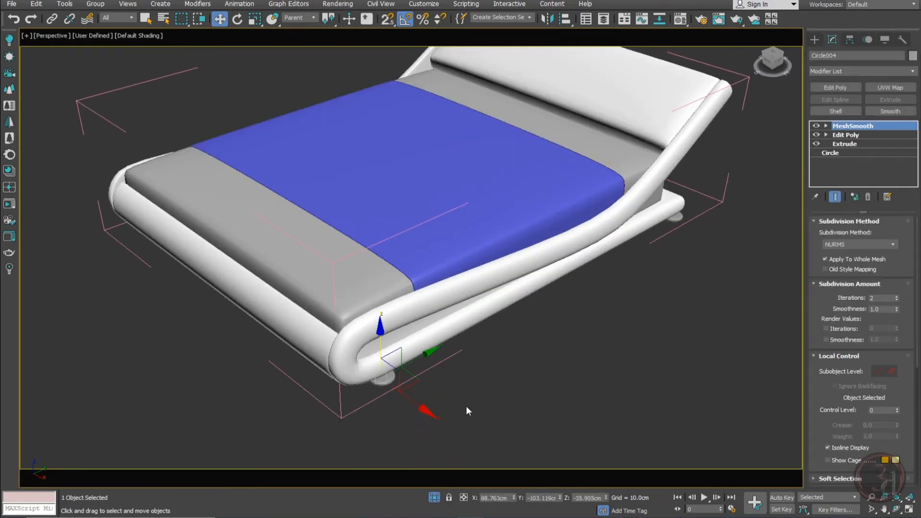
Step: Load Chrome Clean Distorted from the Corona Material Library's Metals into an unused material slot and assign it to the selected foot
{"action": "key", "text": "m"}
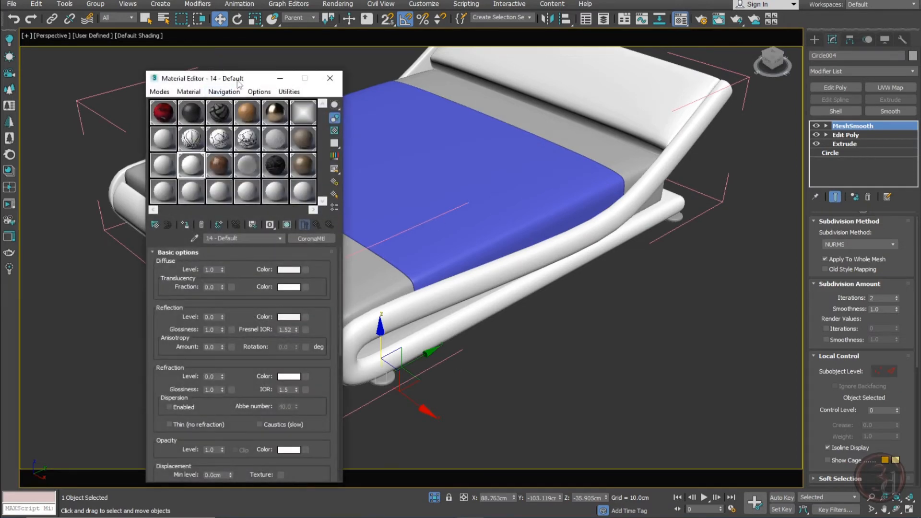
{"action": "left_click_drag", "start_coordinate": [216, 78], "coordinate": [533, 73]}
{"action": "left_click", "coordinate": [10, 171]}
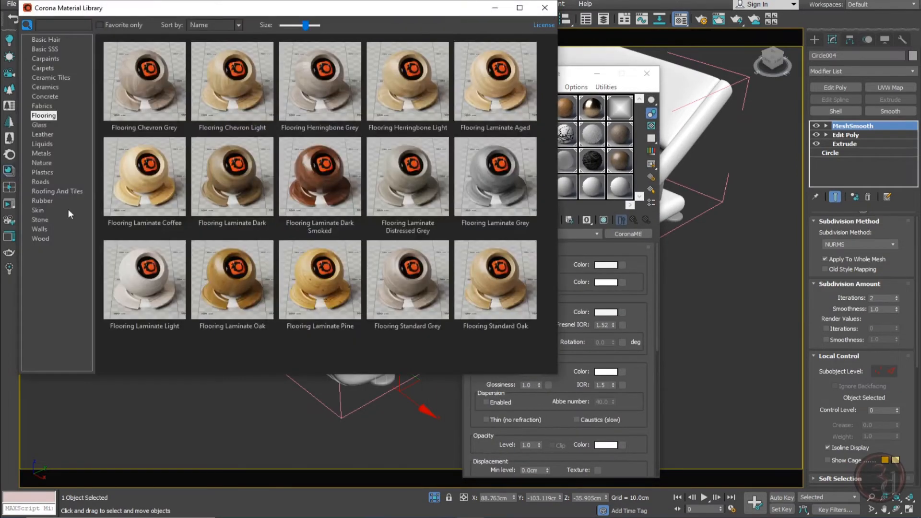
{"action": "left_click", "coordinate": [42, 153]}
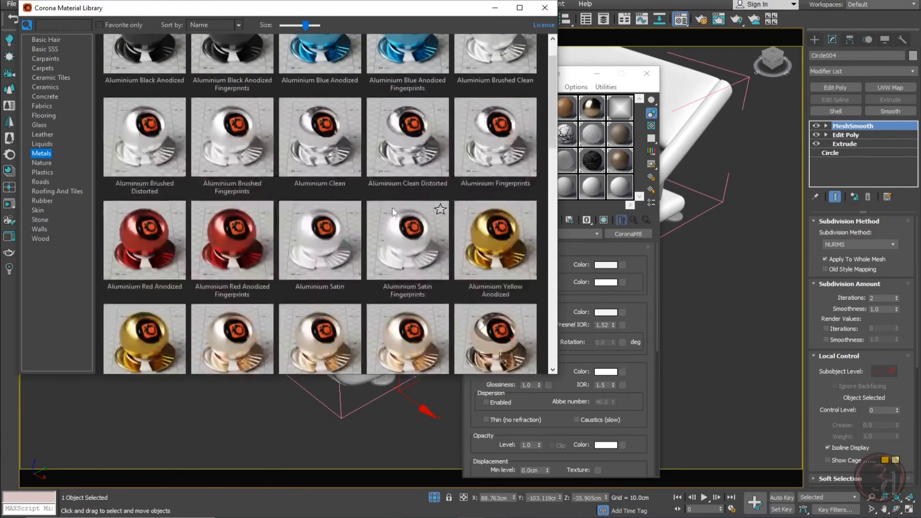
{"action": "scroll", "coordinate": [394, 213], "scroll_direction": "down", "scroll_amount": 3}
{"action": "scroll", "coordinate": [520, 321], "scroll_direction": "down", "scroll_amount": 4}
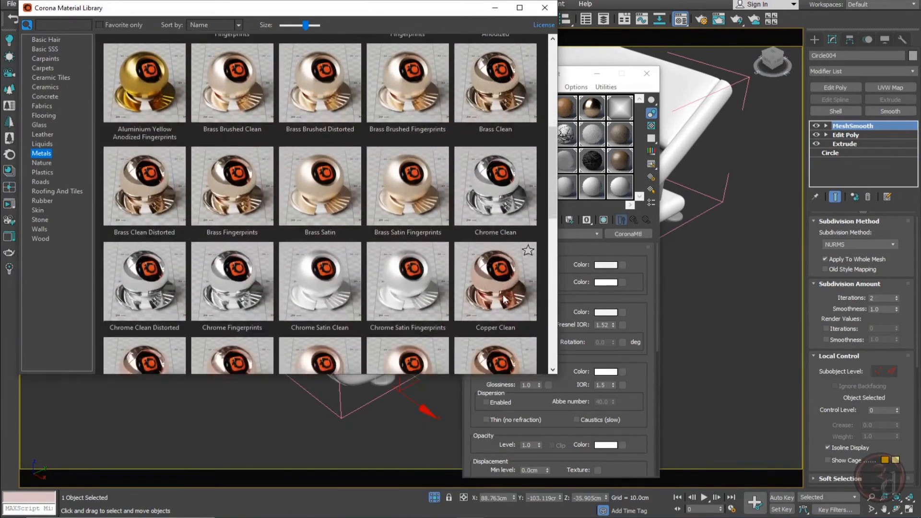
{"action": "left_click_drag", "start_coordinate": [142, 277], "coordinate": [569, 225]}
{"action": "left_click_drag", "start_coordinate": [619, 191], "coordinate": [620, 191]}
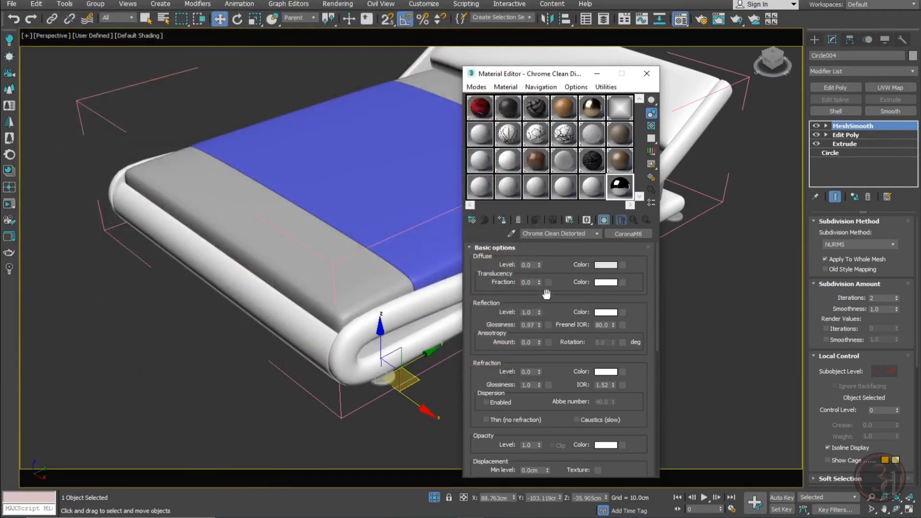
{"action": "left_click", "coordinate": [501, 220]}
Step: Set the chrome material's reflection glossiness to 0.78 and check its enlarged preview
{"action": "middle_click_drag", "start_coordinate": [346, 404], "coordinate": [288, 298]}
{"action": "scroll", "coordinate": [298, 287], "scroll_direction": "up", "scroll_amount": 7}
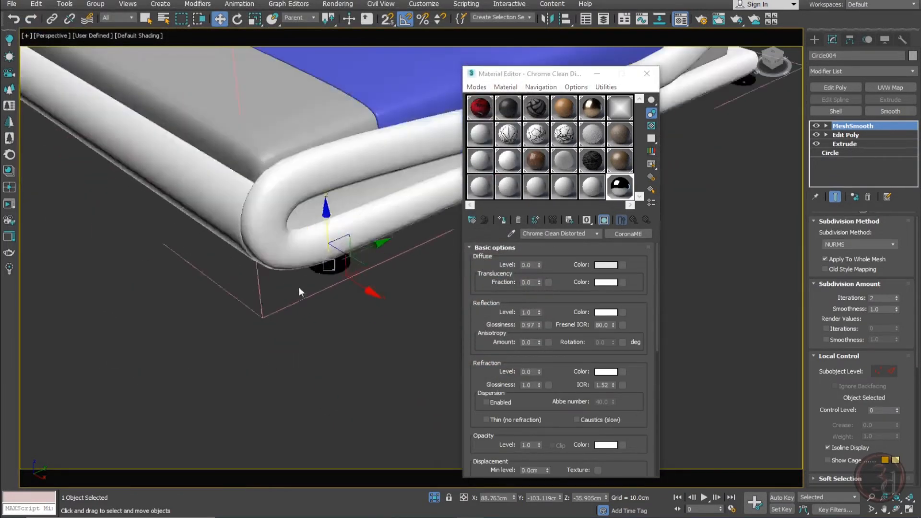
{"action": "left_click", "coordinate": [539, 323]}
{"action": "left_click_drag", "start_coordinate": [543, 335], "coordinate": [542, 330]}
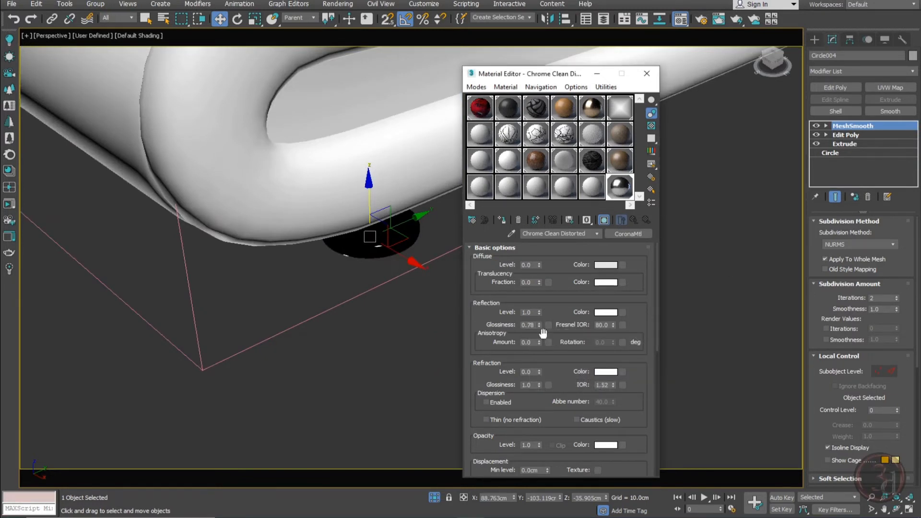
{"action": "double_click", "coordinate": [626, 189]}
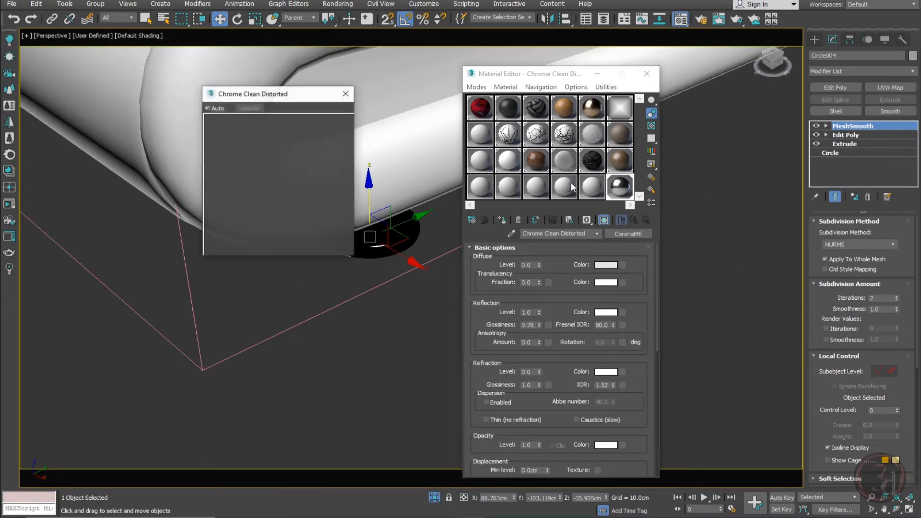
{"action": "left_click", "coordinate": [346, 93]}
Step: Select the bed's curved side frame and copy the Leather armchair material to an unused slot, renaming the copy Leather bed
{"action": "scroll", "coordinate": [274, 306], "scroll_direction": "down", "scroll_amount": 5}
{"action": "left_click", "coordinate": [349, 304]}
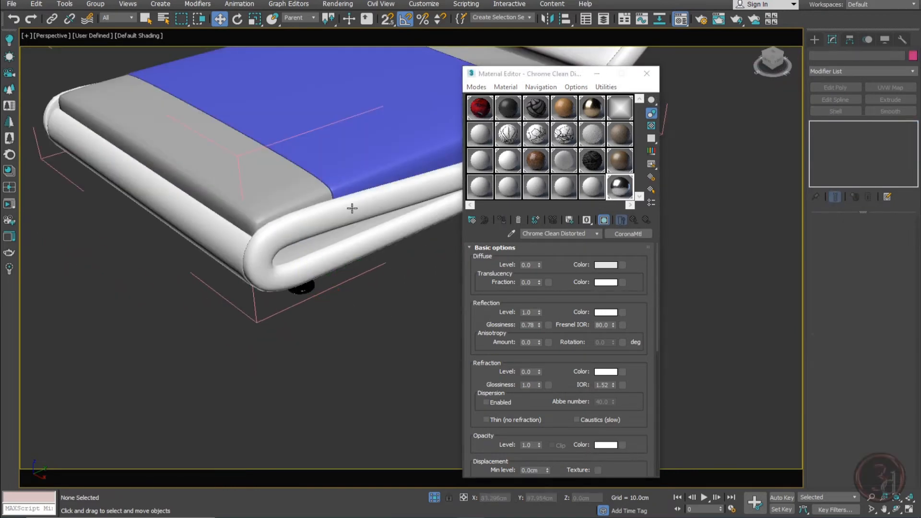
{"action": "left_click_drag", "start_coordinate": [353, 208], "coordinate": [411, 320]}
{"action": "right_click", "coordinate": [411, 320]}
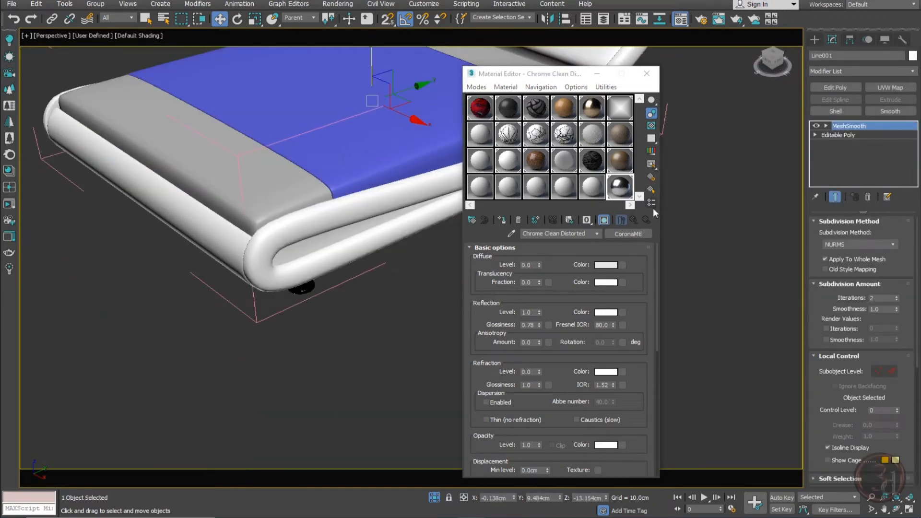
{"action": "left_click", "coordinate": [620, 162]}
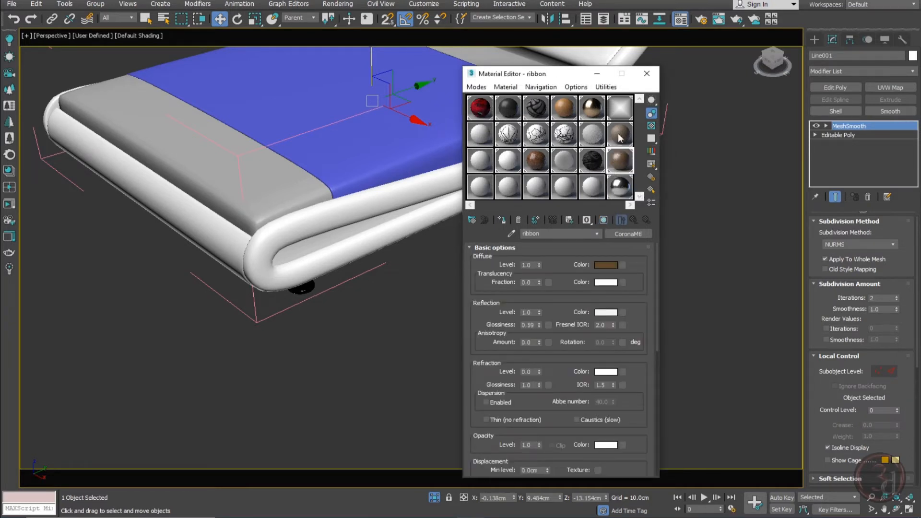
{"action": "left_click", "coordinate": [619, 140]}
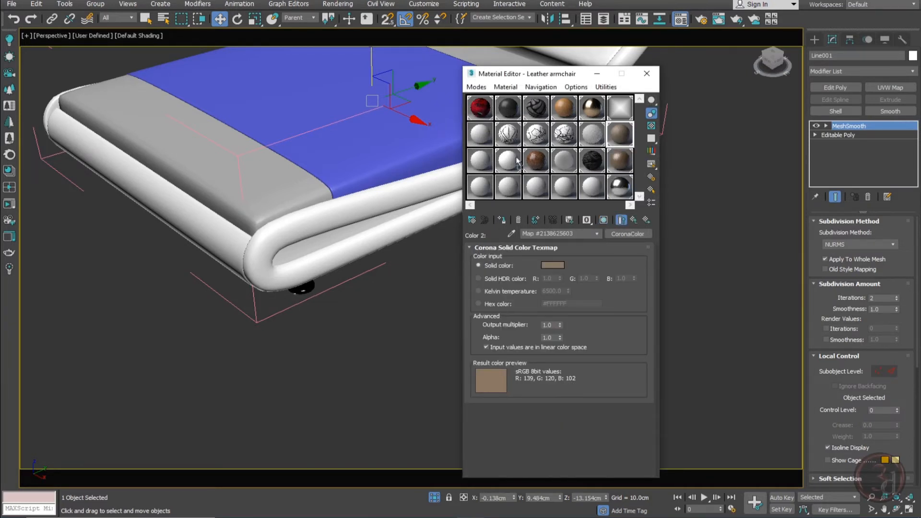
{"action": "left_click_drag", "start_coordinate": [483, 160], "coordinate": [481, 158]}
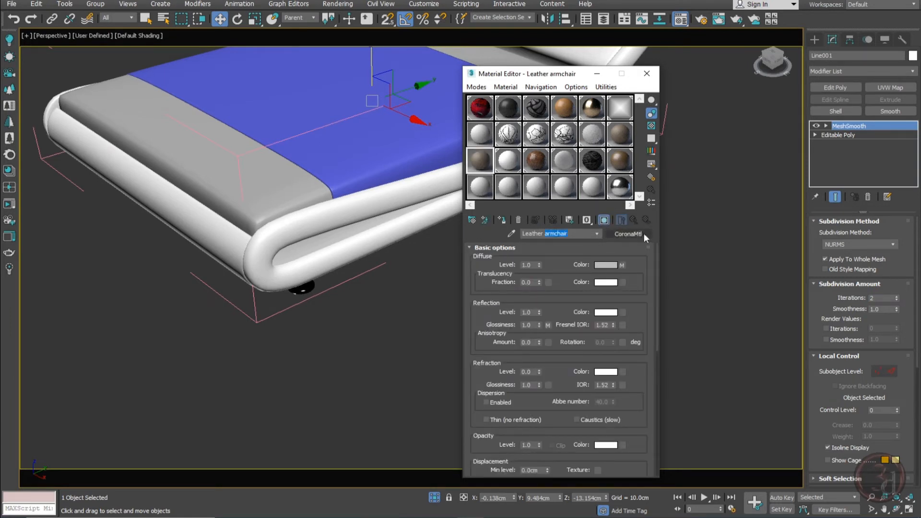
{"action": "type", "text": "bed"}
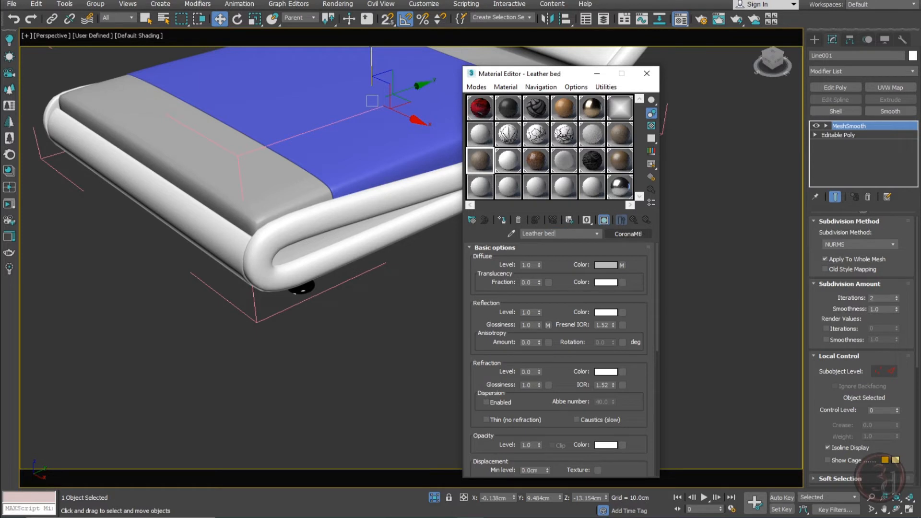
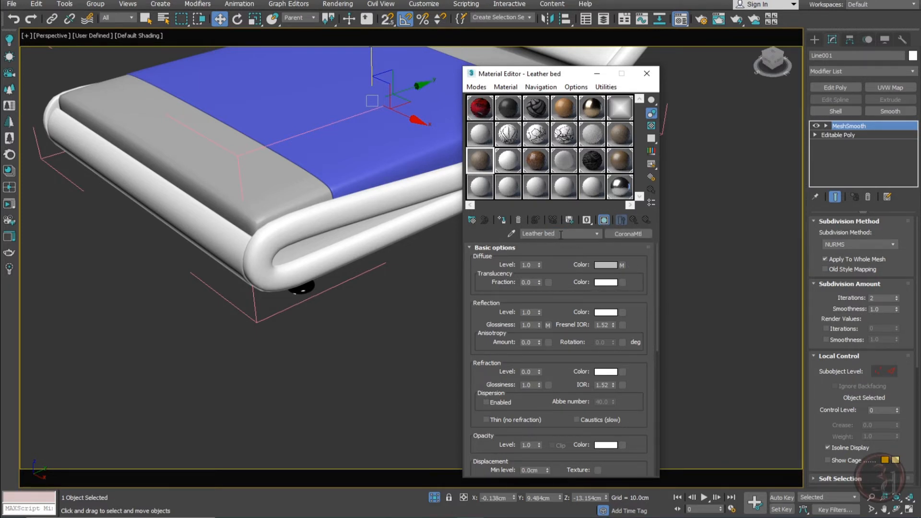
Step: Change Leather bed's solid color map to off-white (sRGB 246, 243, 240) and assign the material to the curved side frame
{"action": "left_click", "coordinate": [621, 265]}
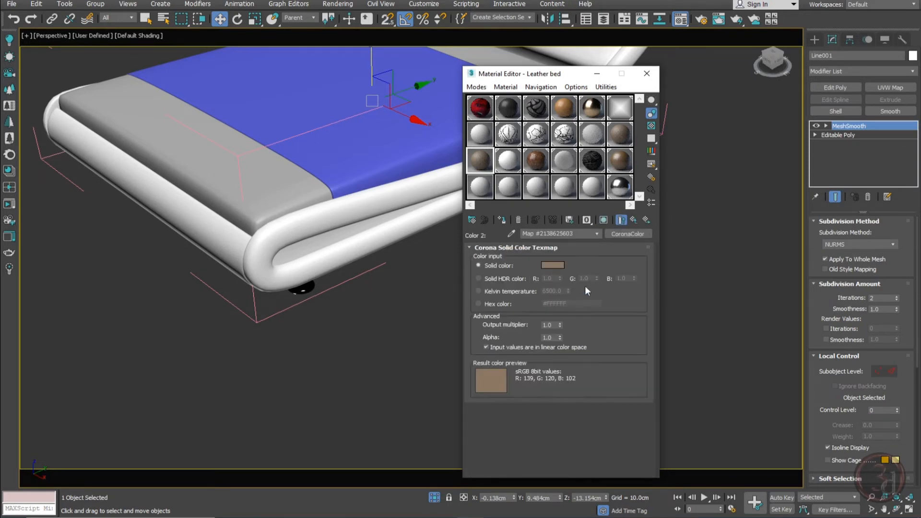
{"action": "left_click", "coordinate": [555, 265]}
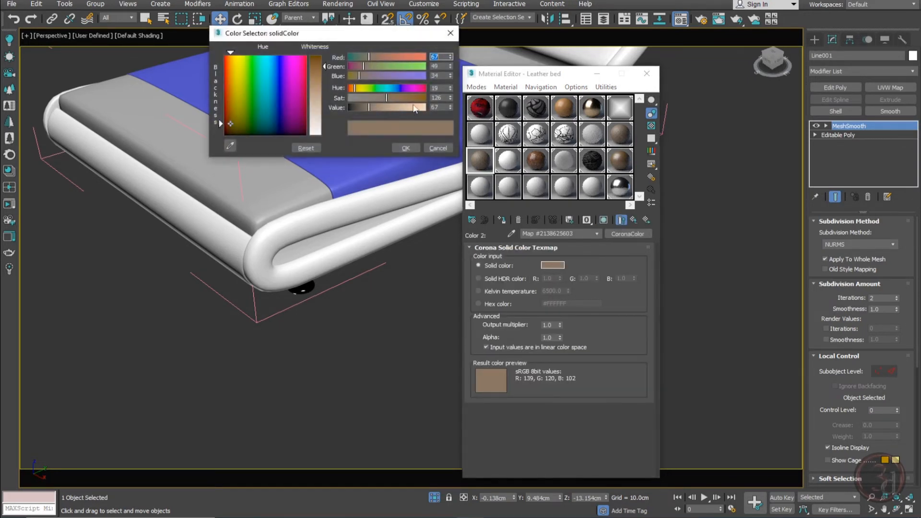
{"action": "left_click_drag", "start_coordinate": [391, 107], "coordinate": [419, 108]}
{"action": "left_click_drag", "start_coordinate": [361, 97], "coordinate": [353, 101]}
{"action": "left_click", "coordinate": [399, 150]}
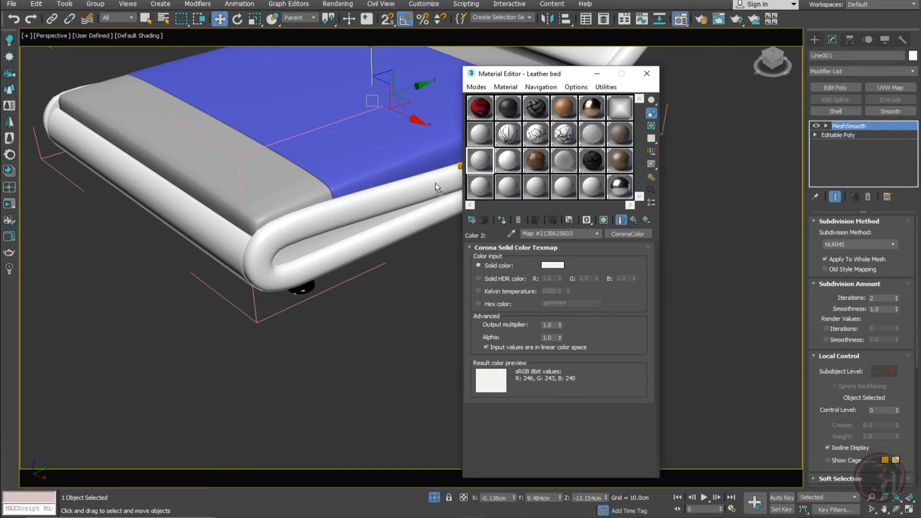
{"action": "scroll", "coordinate": [327, 230], "scroll_direction": "up", "scroll_amount": 4}
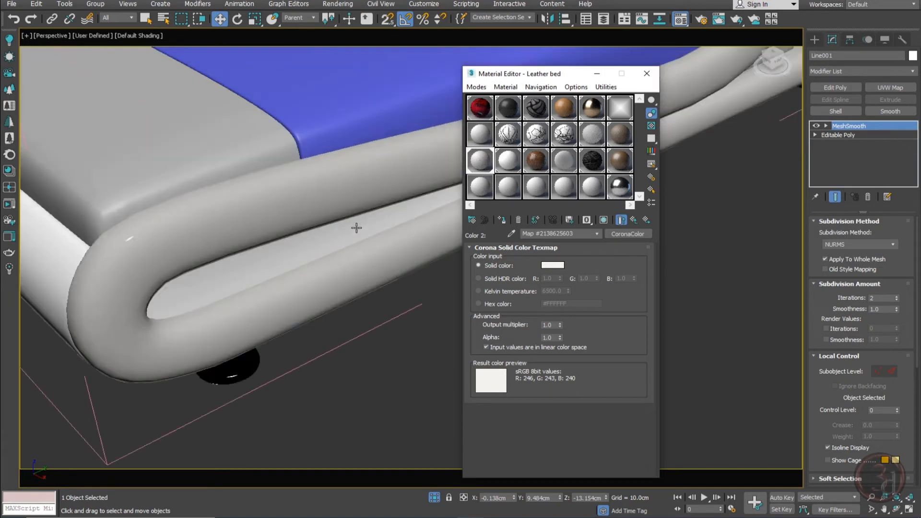
Step: Add a UVW Map with Box mapping to the side frame and show the leather's reflection glossiness bitmap in the viewport
{"action": "left_click", "coordinate": [891, 87]}
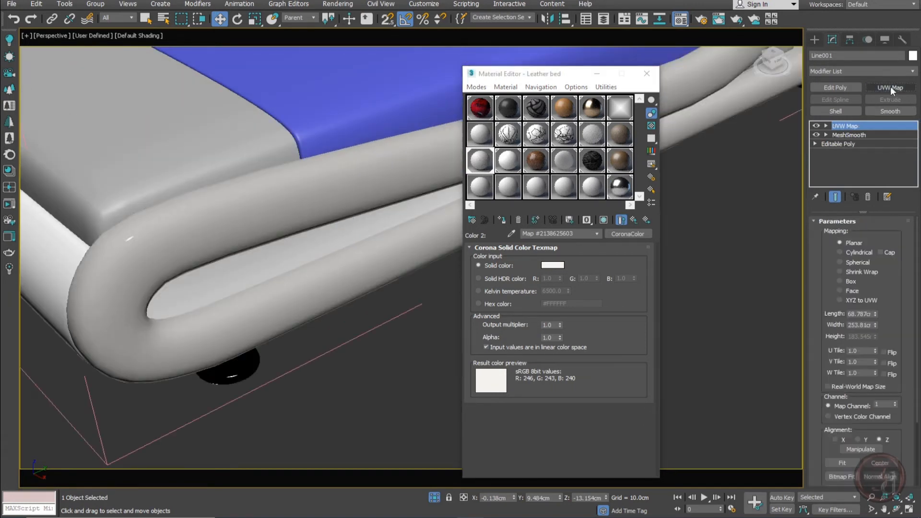
{"action": "left_click", "coordinate": [838, 282]}
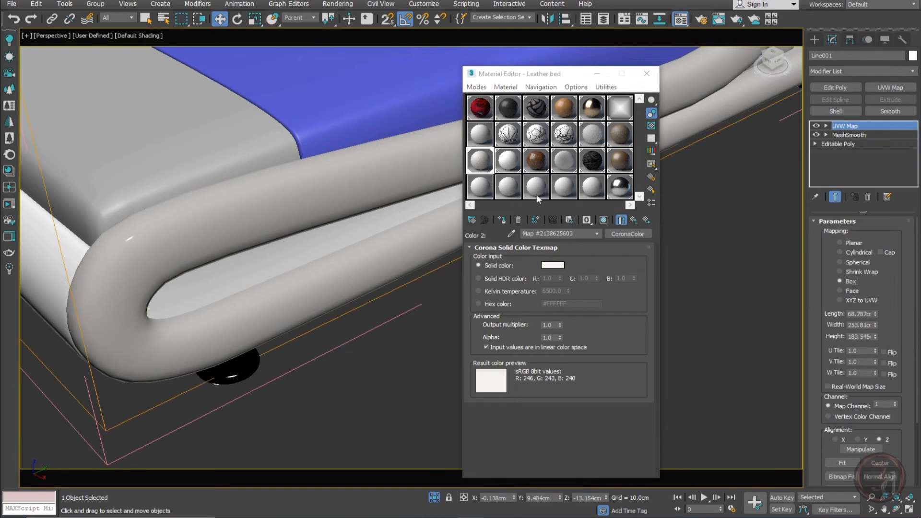
{"action": "left_click", "coordinate": [633, 220]}
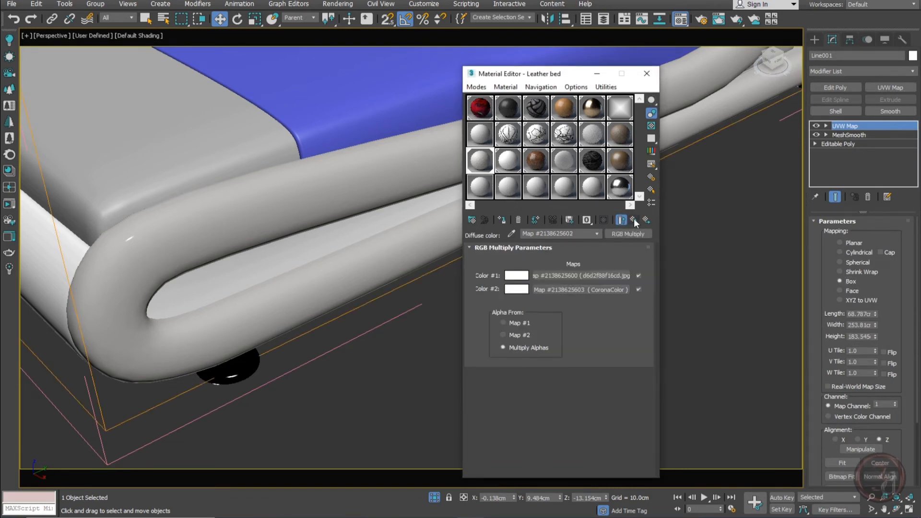
{"action": "left_click", "coordinate": [634, 220]}
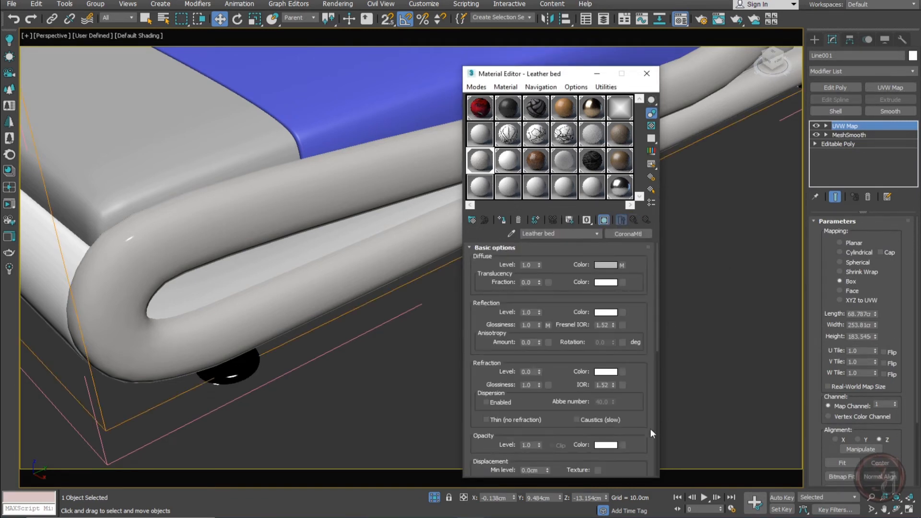
{"action": "scroll", "coordinate": [652, 433], "scroll_direction": "down", "scroll_amount": 15}
{"action": "left_click", "coordinate": [609, 272]}
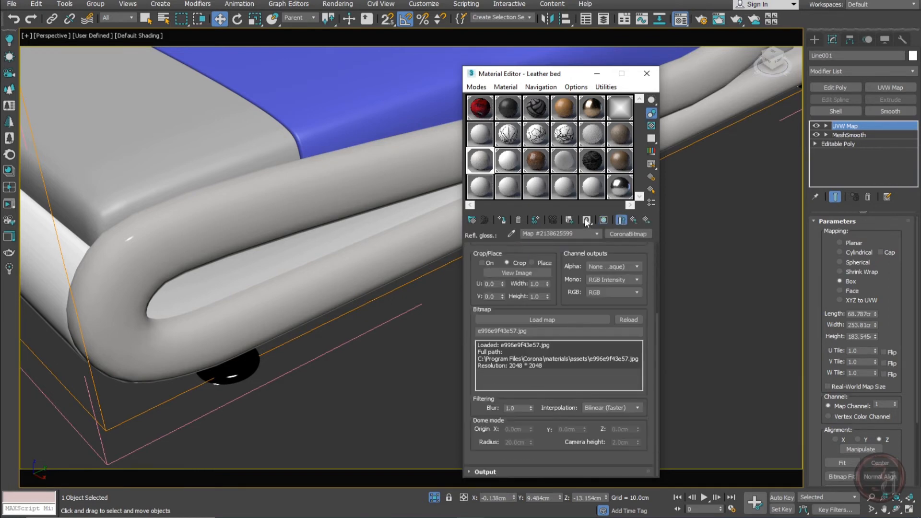
{"action": "left_click", "coordinate": [604, 220]}
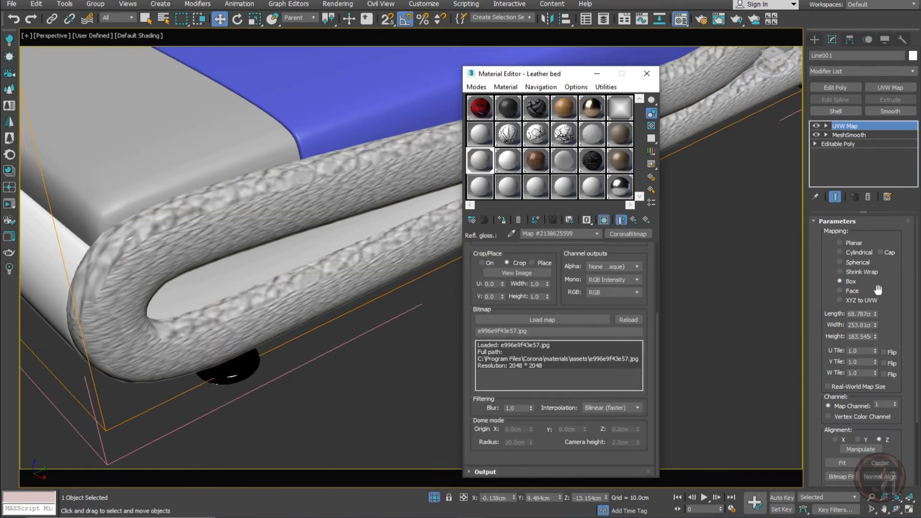
Step: Set the side frame's box mapping length, width and height to 30 cm and inspect the leather grain
{"action": "double_click", "coordinate": [864, 315]}
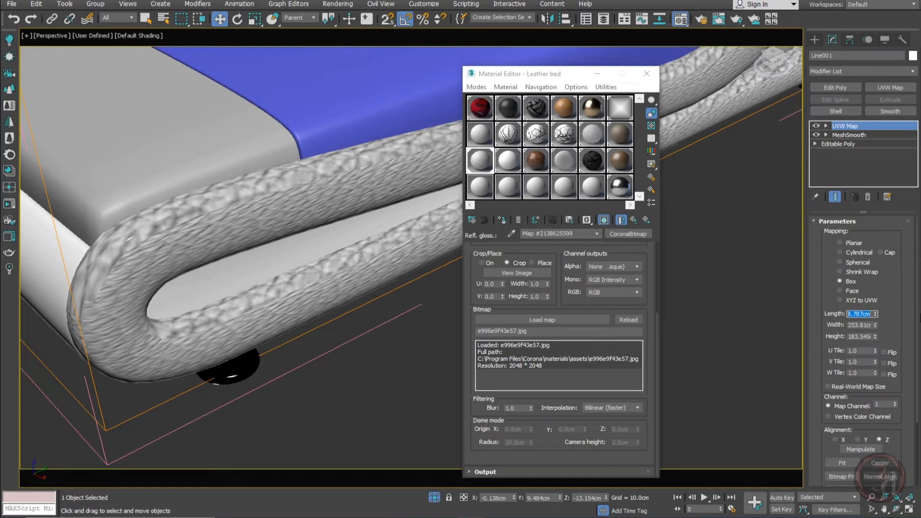
{"action": "type", "text": "30"}
{"action": "key", "text": "Tab"}
{"action": "type", "text": "30"}
{"action": "key", "text": "Tab"}
{"action": "type", "text": "30"}
{"action": "key", "text": "Tab"}
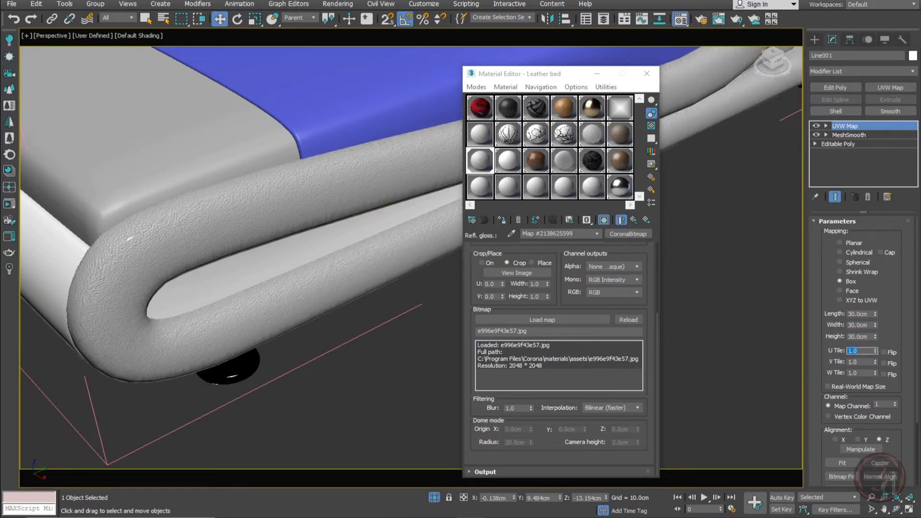
{"action": "scroll", "coordinate": [403, 239], "scroll_direction": "down", "scroll_amount": 4}
{"action": "mouse_move", "coordinate": [382, 236]}
{"action": "middle_mouse_down", "text": "alt"}
{"action": "mouse_move", "coordinate": [415, 211]}
{"action": "mouse_move", "coordinate": [384, 230]}
{"action": "middle_mouse_up", "text": "alt"}
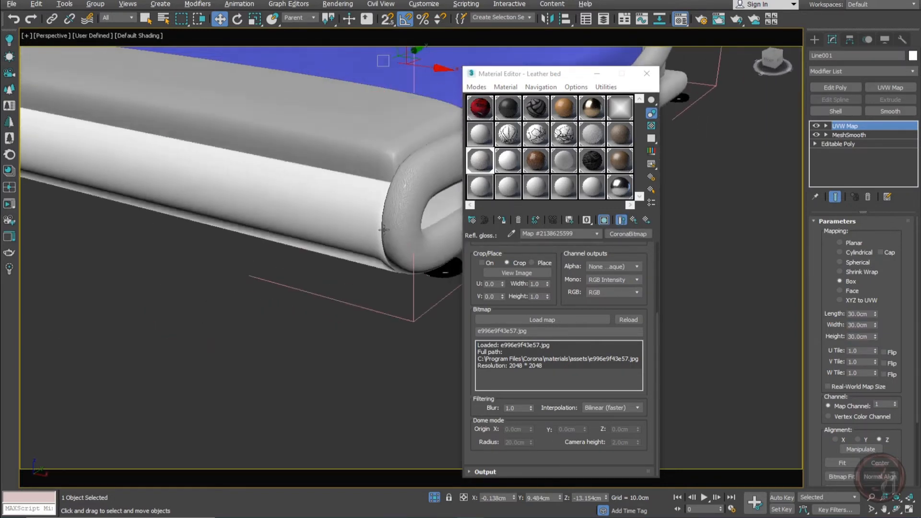
Step: Set the side frame's box mapping length, width and height to 50 cm and inspect the leather grain
{"action": "left_click", "coordinate": [861, 312]}
{"action": "type", "text": "50"}
{"action": "key", "text": "Tab"}
{"action": "type", "text": "50"}
{"action": "key", "text": "Tab"}
{"action": "type", "text": "50"}
{"action": "key", "text": "Return"}
{"action": "scroll", "coordinate": [349, 185], "scroll_direction": "up", "scroll_amount": 5}
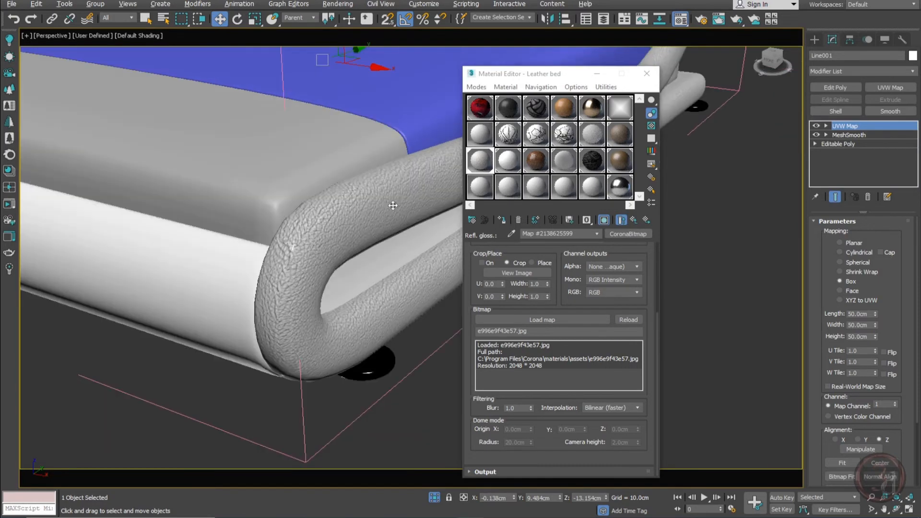
{"action": "mouse_move", "coordinate": [393, 206]}
{"action": "middle_mouse_down", "text": "alt"}
{"action": "mouse_move", "coordinate": [360, 194]}
{"action": "mouse_move", "coordinate": [381, 201]}
{"action": "middle_mouse_up", "text": "alt"}
{"action": "middle_click_drag", "start_coordinate": [231, 216], "coordinate": [390, 237]}
Step: Copy the side frame's UVW Map modifier to the long panel across the foot of the bed and assign Leather bed to it
{"action": "right_click", "coordinate": [857, 130]}
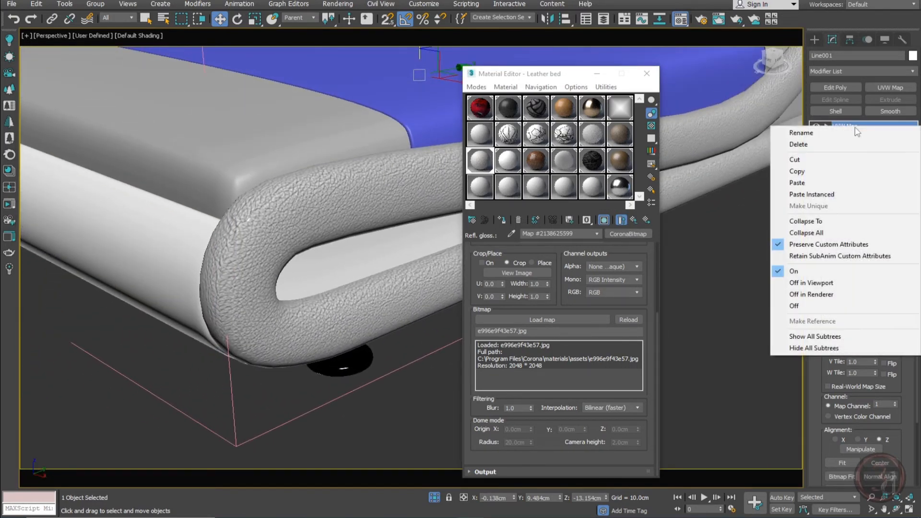
{"action": "left_click", "coordinate": [799, 173]}
{"action": "left_click", "coordinate": [163, 246]}
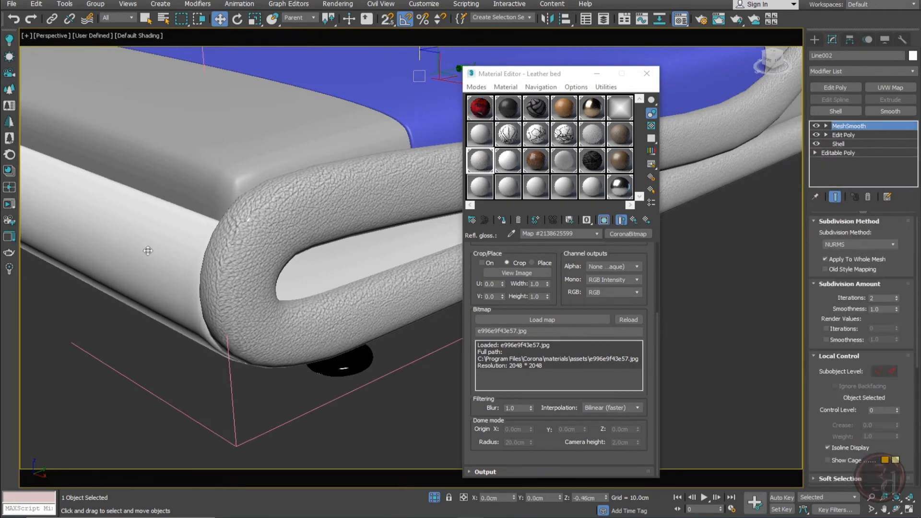
{"action": "left_click", "coordinate": [502, 220]}
{"action": "right_click", "coordinate": [852, 126]}
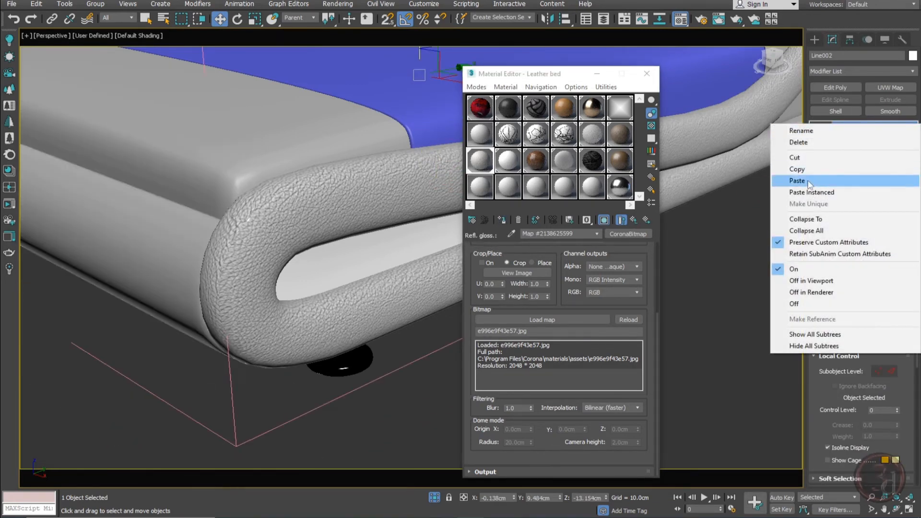
{"action": "left_click", "coordinate": [808, 181]}
{"action": "scroll", "coordinate": [295, 269], "scroll_direction": "down", "scroll_amount": 2}
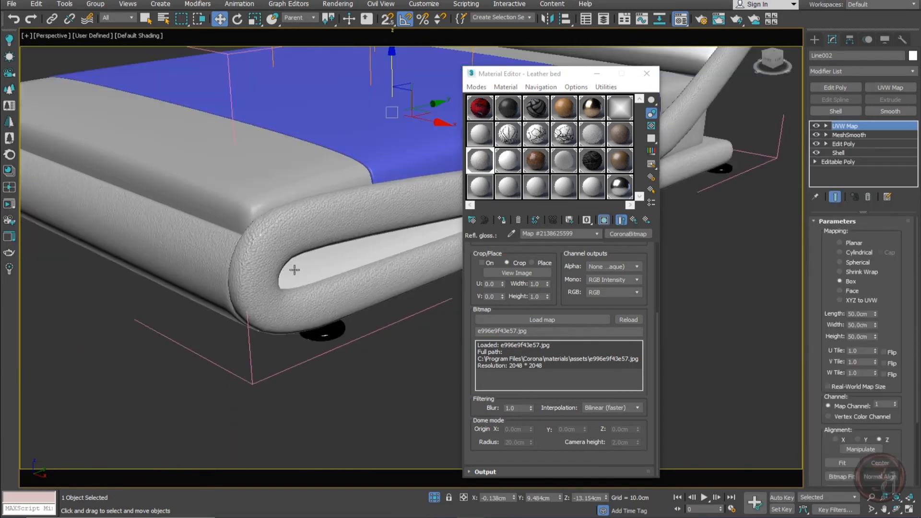
Step: Assign Leather bed to the white inner base visible through the side frame's loop and paste the copied UVW Map onto it
{"action": "left_click", "coordinate": [329, 263]}
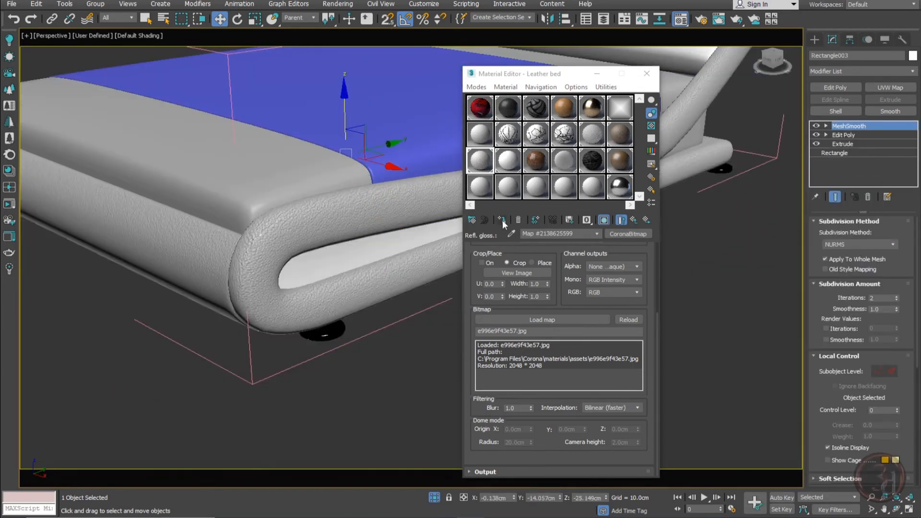
{"action": "right_click", "coordinate": [850, 126]}
{"action": "left_click", "coordinate": [794, 179]}
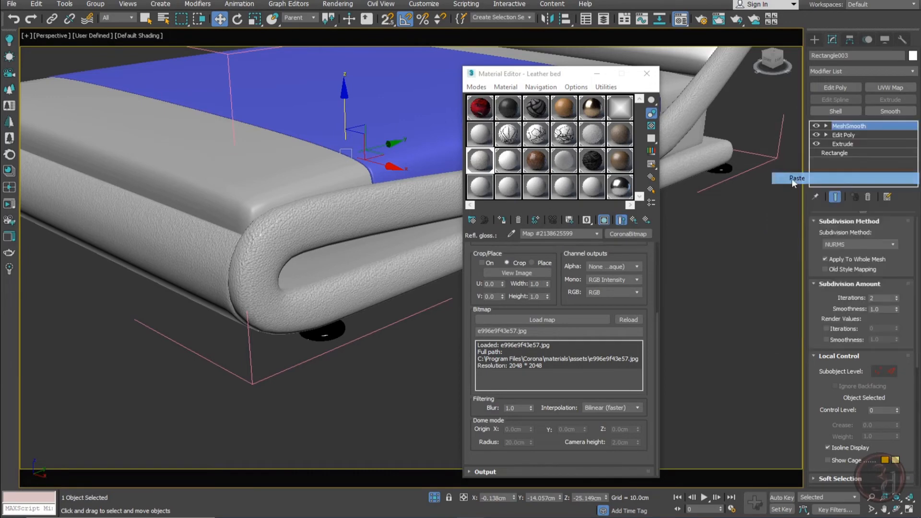
Step: Assign Leather bed to the bed's white headboard cushion, paste the copied UVW Map onto it and inspect the leather grain
{"action": "scroll", "coordinate": [278, 285], "scroll_direction": "down", "scroll_amount": 3}
{"action": "middle_click_drag", "start_coordinate": [277, 285], "coordinate": [175, 313]}
{"action": "scroll", "coordinate": [397, 172], "scroll_direction": "up", "scroll_amount": 2}
{"action": "scroll", "coordinate": [396, 171], "scroll_direction": "up", "scroll_amount": 2}
{"action": "left_click", "coordinate": [397, 188]}
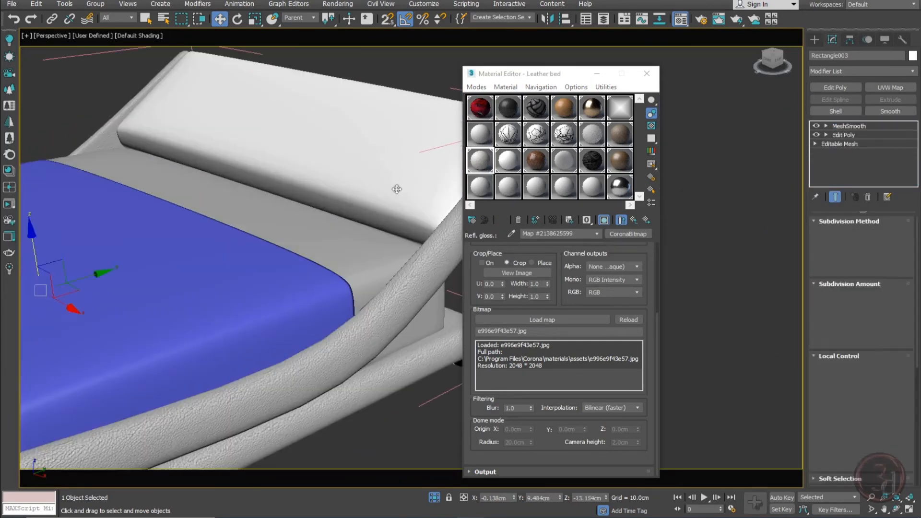
{"action": "left_click", "coordinate": [502, 220]}
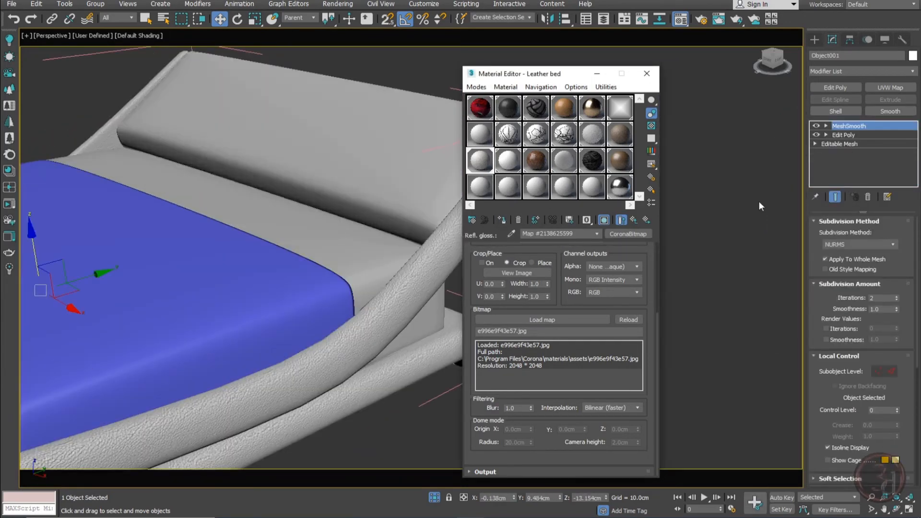
{"action": "right_click", "coordinate": [849, 126]}
{"action": "left_click", "coordinate": [795, 175]}
{"action": "scroll", "coordinate": [380, 202], "scroll_direction": "down", "scroll_amount": 2}
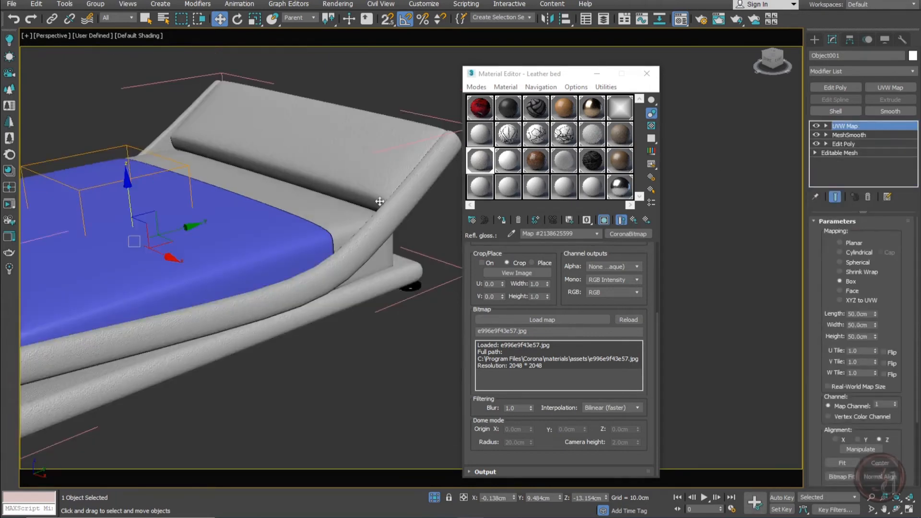
{"action": "scroll", "coordinate": [380, 201], "scroll_direction": "down", "scroll_amount": 3}
{"action": "scroll", "coordinate": [399, 242], "scroll_direction": "up", "scroll_amount": 4}
{"action": "scroll", "coordinate": [377, 232], "scroll_direction": "down", "scroll_amount": 6}
{"action": "middle_click_drag", "start_coordinate": [164, 267], "coordinate": [271, 244], "text": "alt"}
{"action": "scroll", "coordinate": [356, 232], "scroll_direction": "up", "scroll_amount": 6}
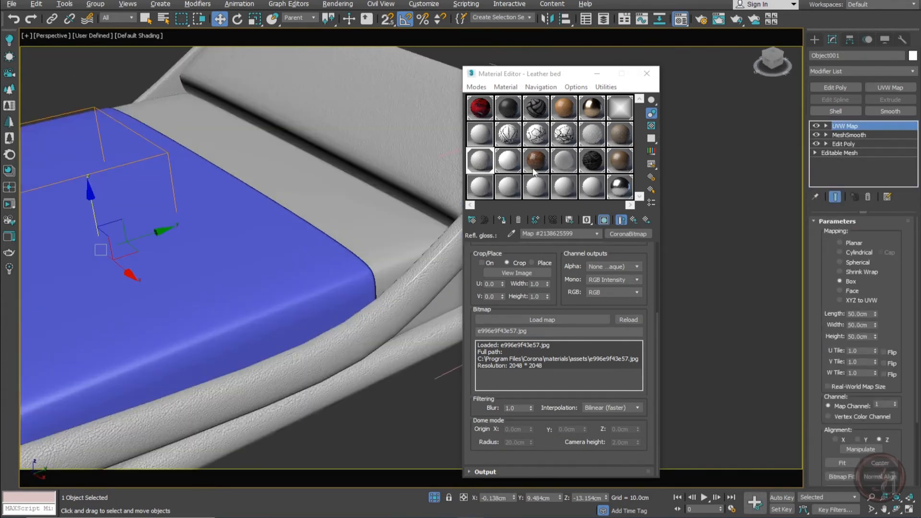
Step: Select the blue mattress cover and set the diffuse color of material 20 - Default to dark brown, RGB 12, 8, 7
{"action": "left_click", "coordinate": [476, 188]}
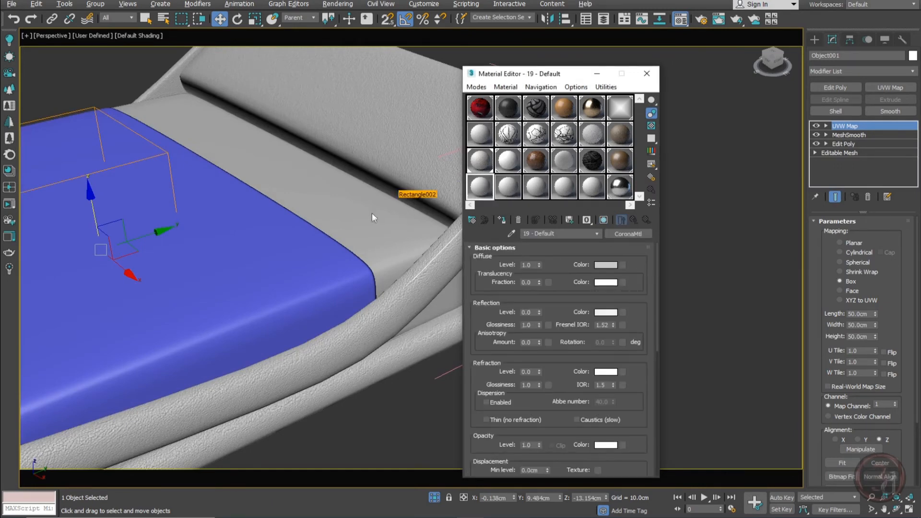
{"action": "scroll", "coordinate": [396, 220], "scroll_direction": "down", "scroll_amount": 10}
{"action": "left_click", "coordinate": [345, 201]}
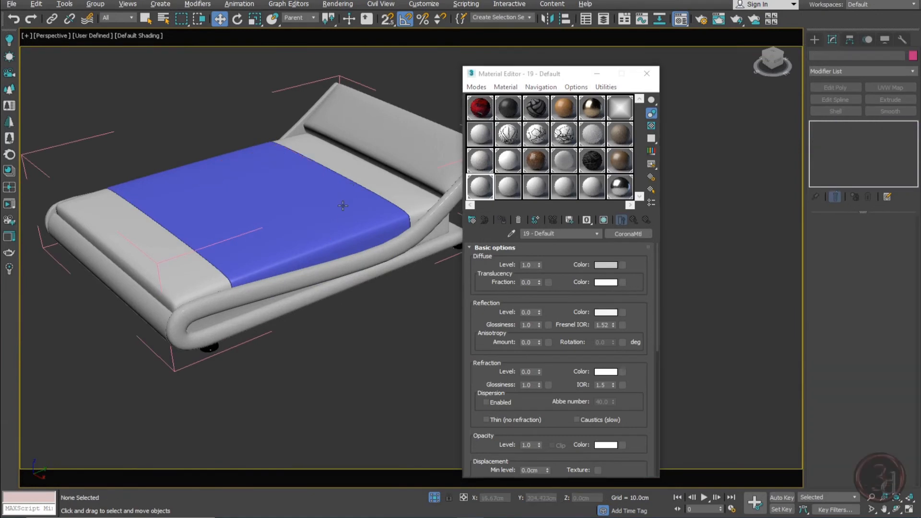
{"action": "left_click", "coordinate": [515, 191]}
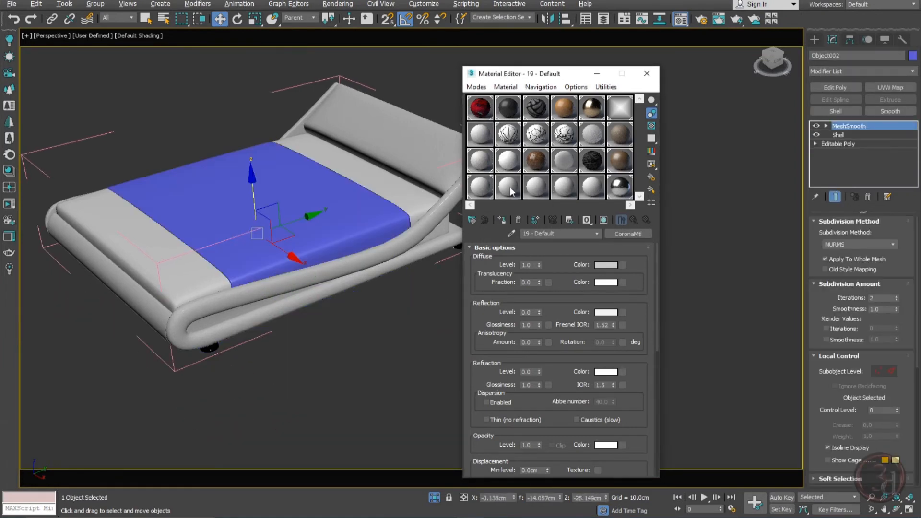
{"action": "left_click", "coordinate": [606, 264]}
{"action": "mouse_move", "coordinate": [364, 106]}
{"action": "left_mouse_down"}
{"action": "mouse_move", "coordinate": [363, 115]}
{"action": "mouse_move", "coordinate": [356, 111]}
{"action": "left_mouse_up"}
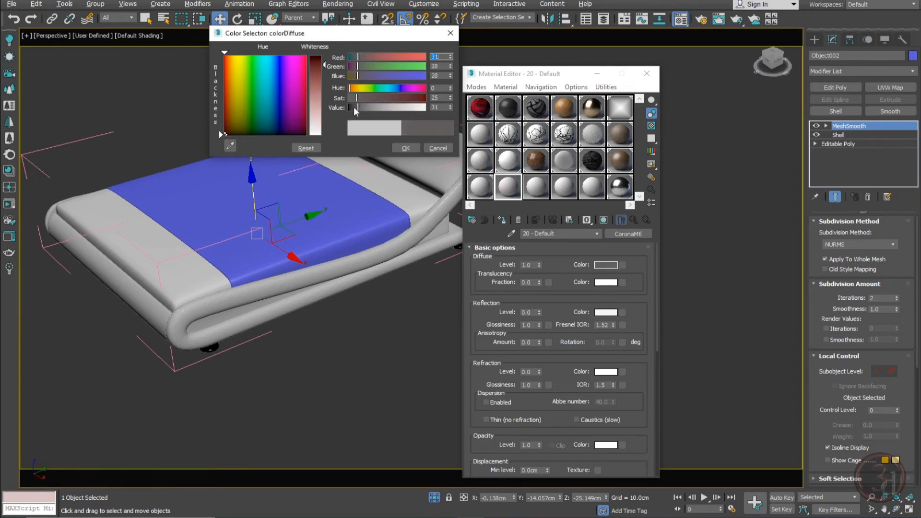
{"action": "left_click", "coordinate": [353, 77]}
{"action": "left_click", "coordinate": [402, 99]}
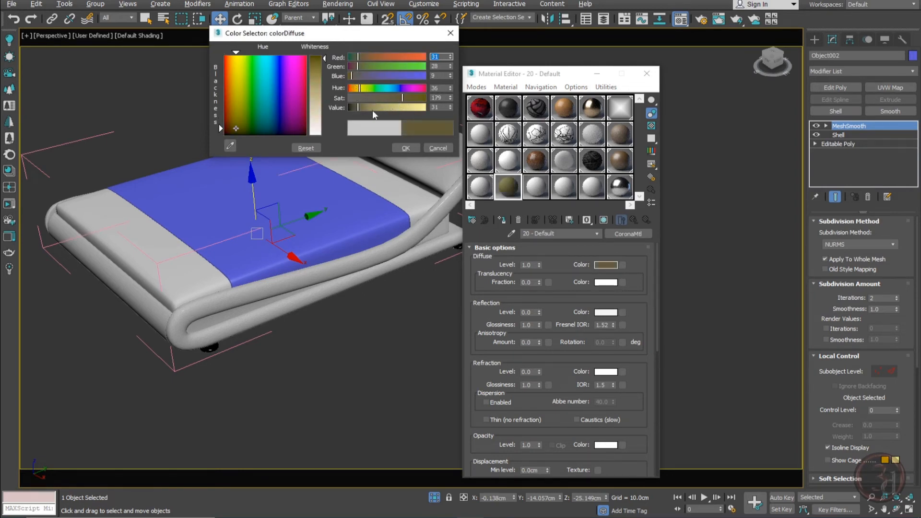
{"action": "left_click", "coordinate": [353, 107]}
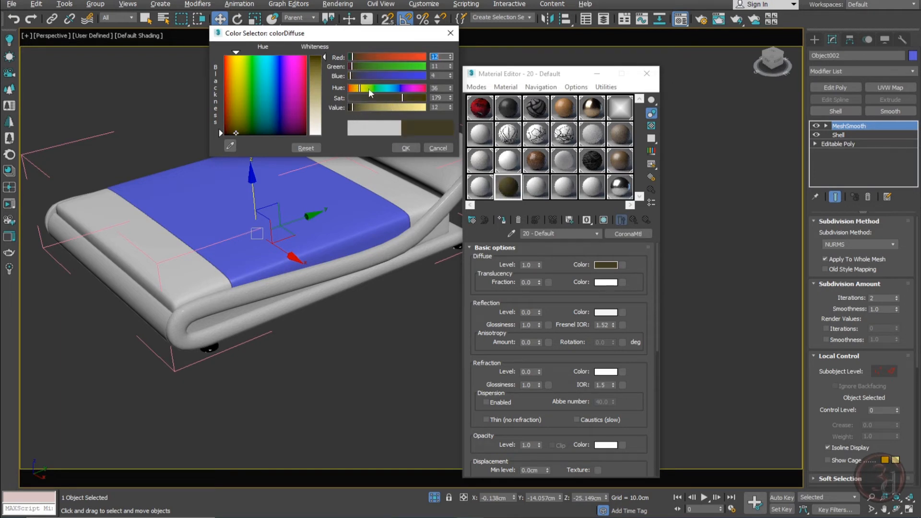
{"action": "left_click", "coordinate": [349, 66]}
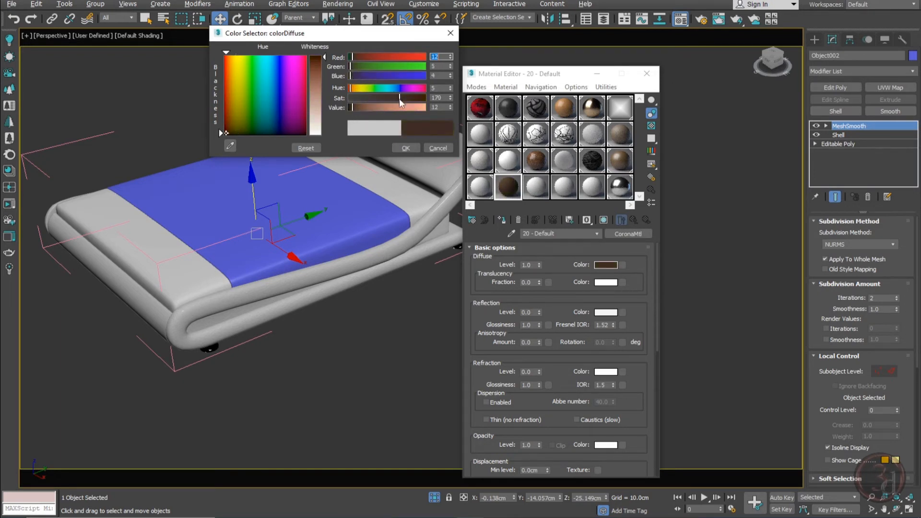
{"action": "left_click", "coordinate": [378, 99]}
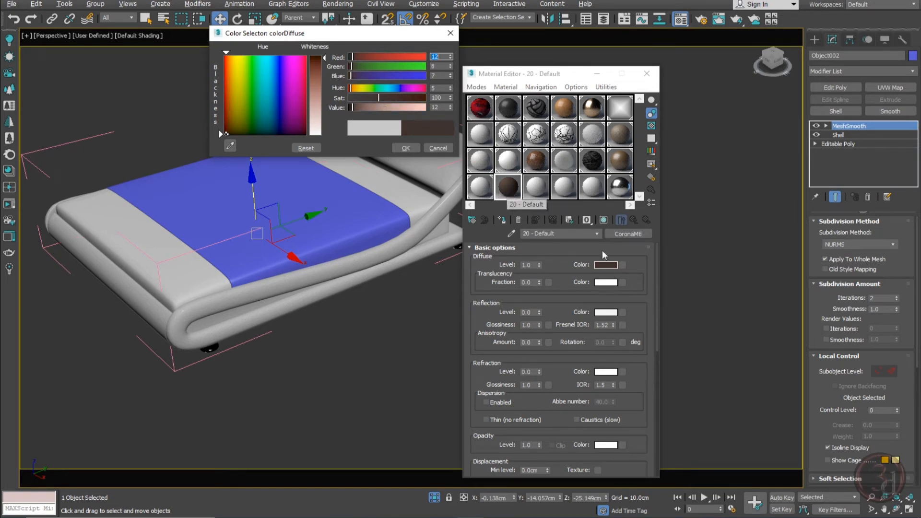
Step: Set 20 - Default's reflection level to 1.0, glossiness 0.61, Fresnel IOR 2.0 and anisotropy 0.29, and assign it to the mattress cover
{"action": "left_click_drag", "start_coordinate": [539, 312], "coordinate": [543, 240]}
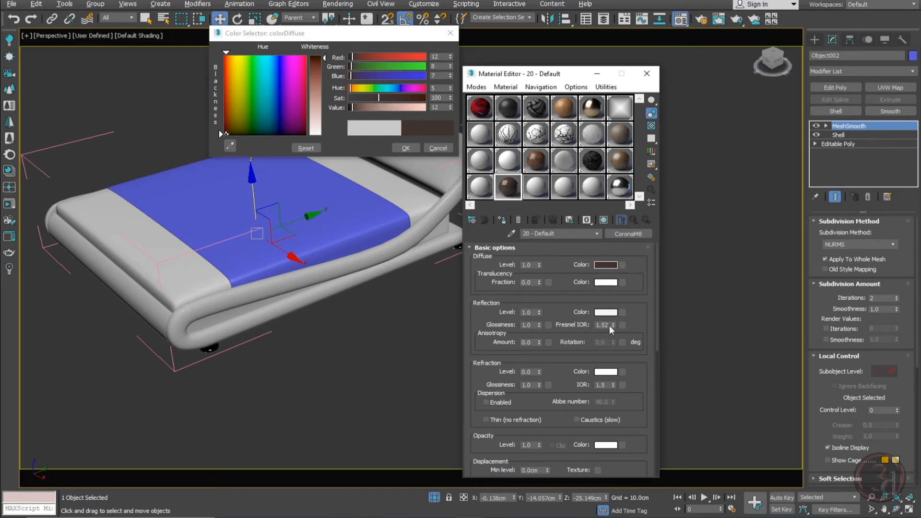
{"action": "left_click_drag", "start_coordinate": [613, 325], "coordinate": [611, 302]}
{"action": "left_click_drag", "start_coordinate": [539, 342], "coordinate": [541, 325]}
{"action": "left_click", "coordinate": [408, 148]}
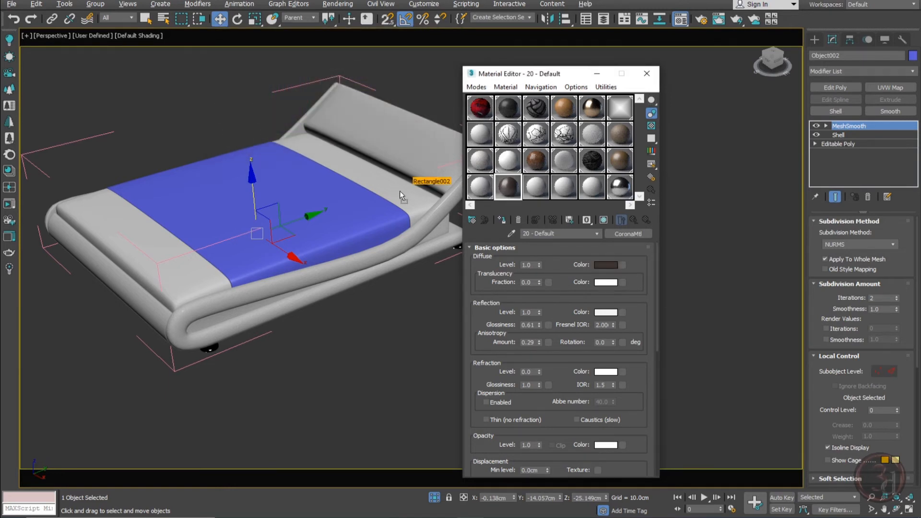
{"action": "left_click", "coordinate": [404, 321]}
Step: Close the bed group and end its isolation, returning to the full bedroom in the CoronaCamera001 view
{"action": "scroll", "coordinate": [276, 297], "scroll_direction": "down", "scroll_amount": 3}
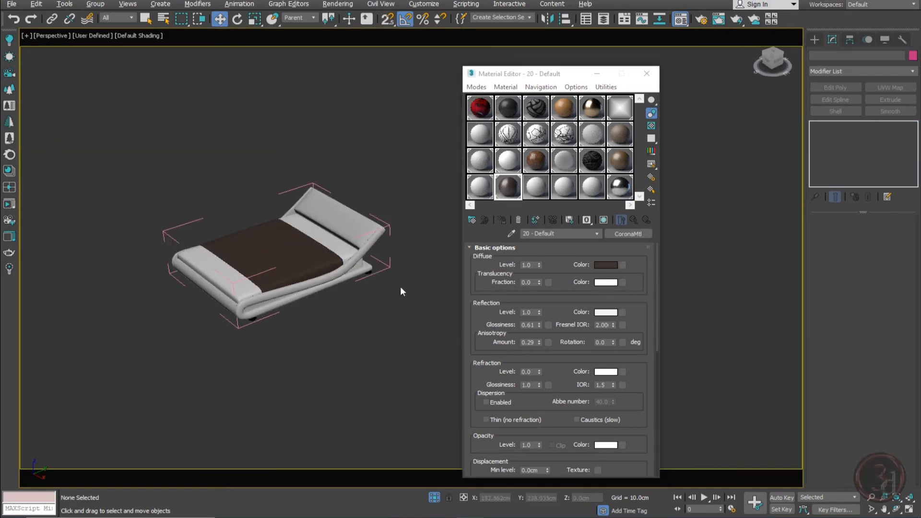
{"action": "left_click_drag", "start_coordinate": [376, 208], "coordinate": [144, 376]}
{"action": "left_click", "coordinate": [381, 333]}
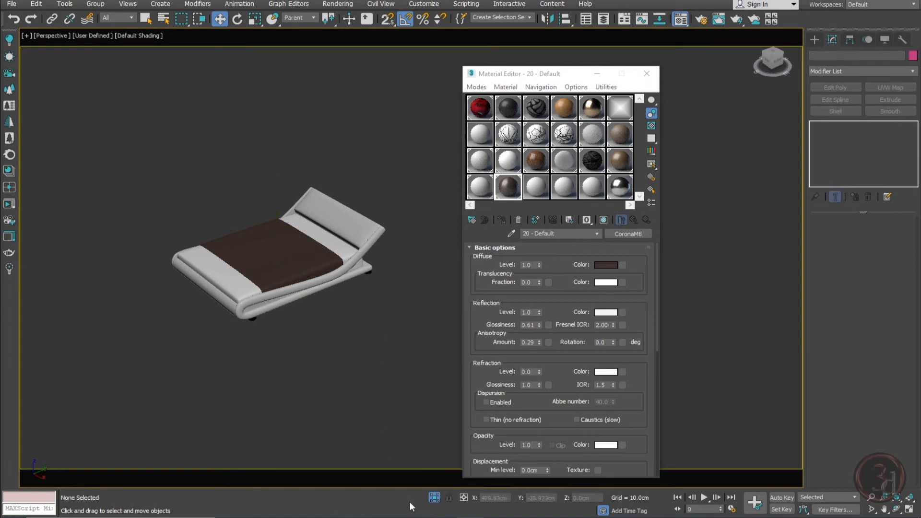
{"action": "left_click", "coordinate": [435, 497]}
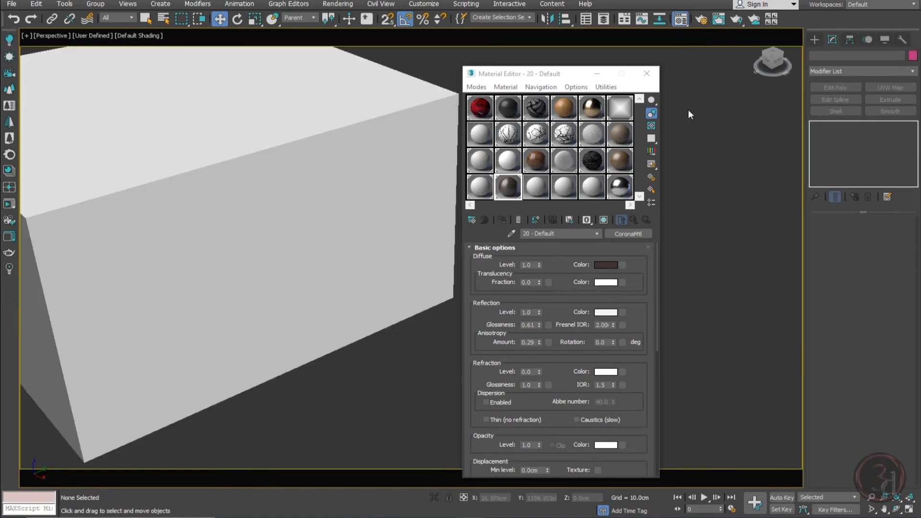
{"action": "left_click", "coordinate": [646, 73]}
{"action": "key", "text": "c"}
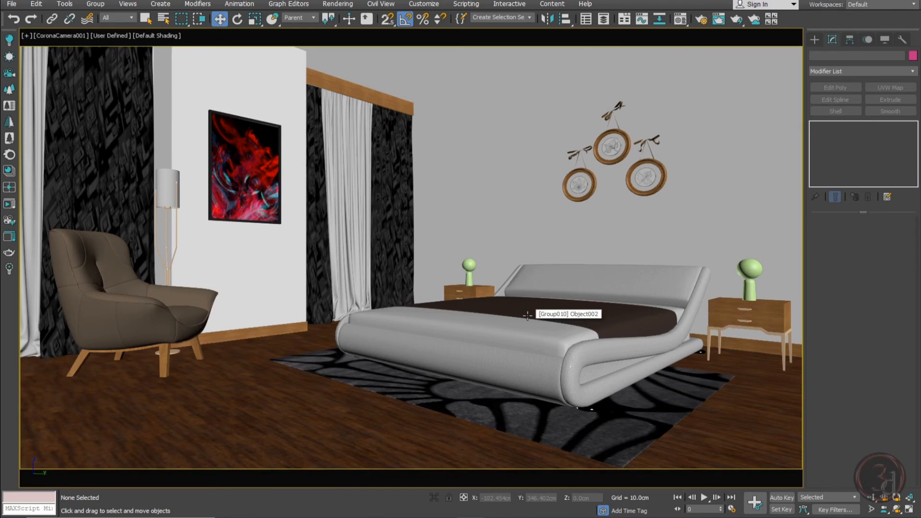
Step: Isolate the green table lamp on the nightstand beside the bed's near side and frame it in the perspective view
{"action": "left_click", "coordinate": [752, 268]}
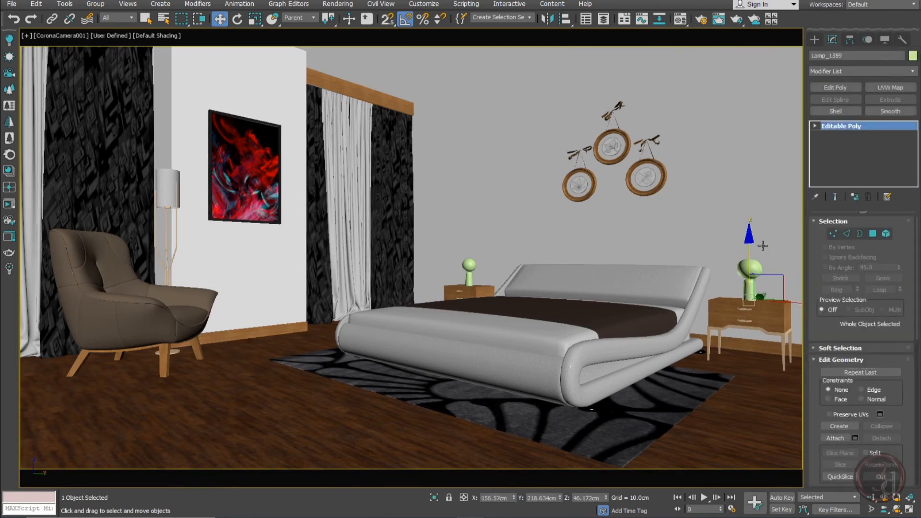
{"action": "key", "text": "alt+q"}
{"action": "key", "text": "p"}
{"action": "key", "text": "z"}
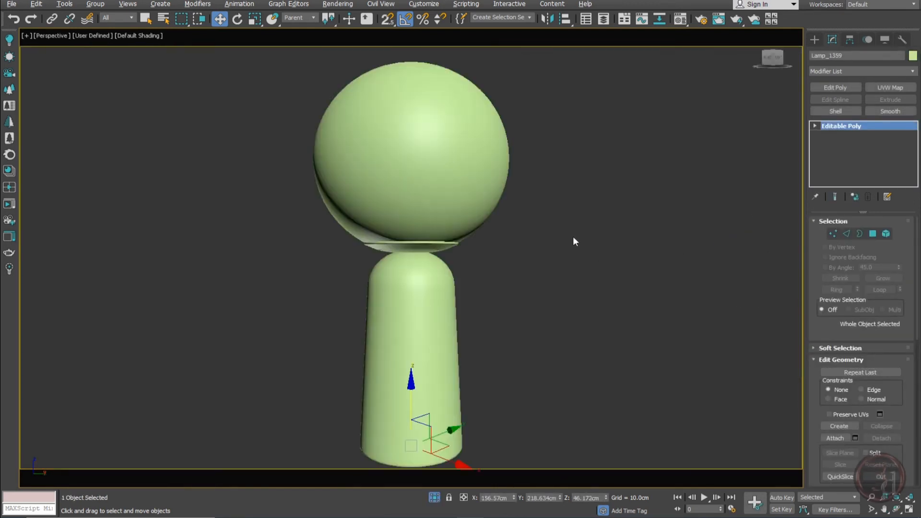
{"action": "middle_click_drag", "start_coordinate": [438, 242], "coordinate": [458, 271], "text": "alt"}
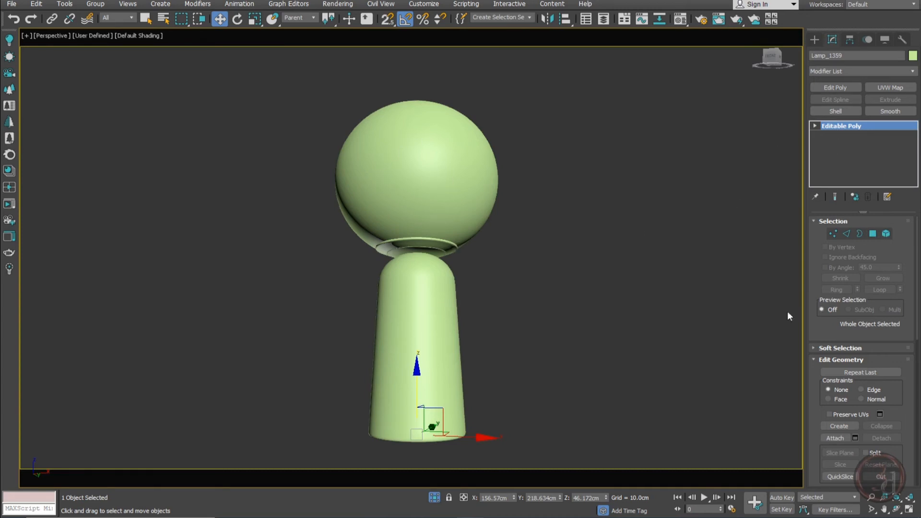
Step: Detach the lamp's tapered base element as a separate object
{"action": "left_click", "coordinate": [885, 234]}
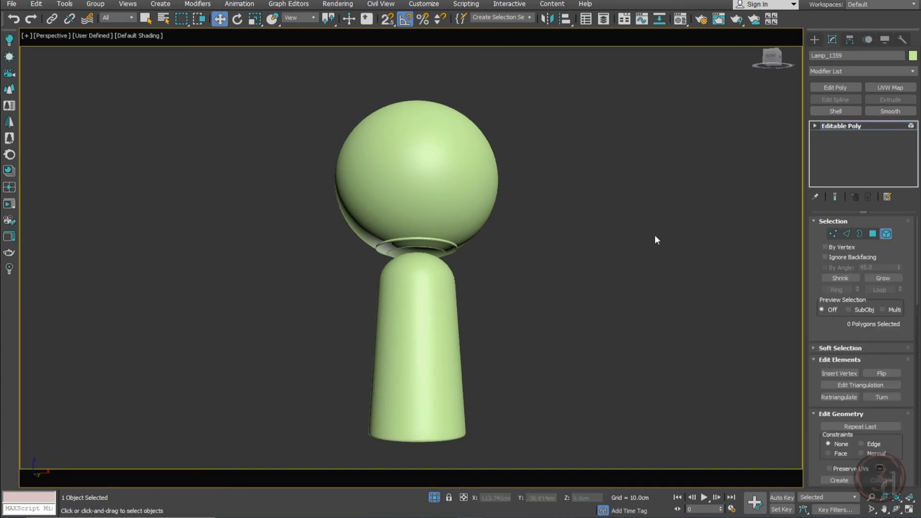
{"action": "left_click", "coordinate": [437, 189]}
{"action": "left_click", "coordinate": [435, 249]}
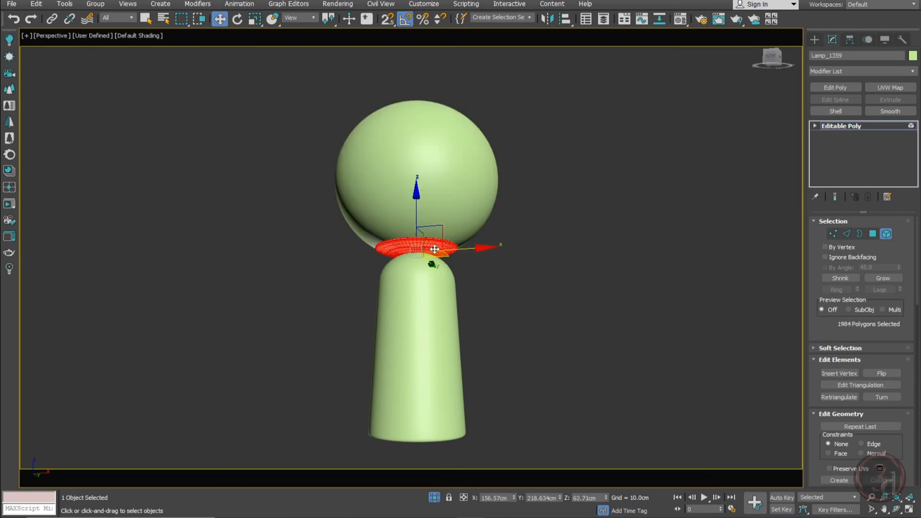
{"action": "left_click", "coordinate": [428, 282]}
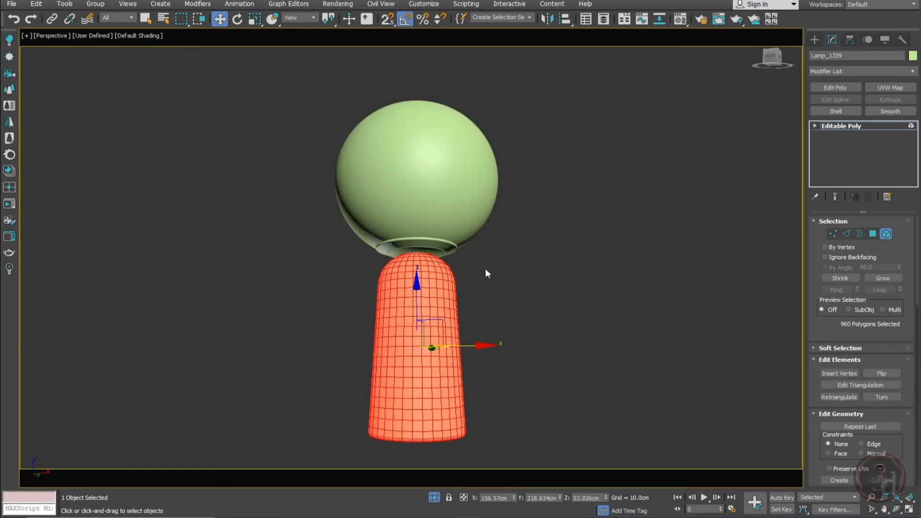
{"action": "left_click_drag", "start_coordinate": [840, 335], "coordinate": [855, 172]}
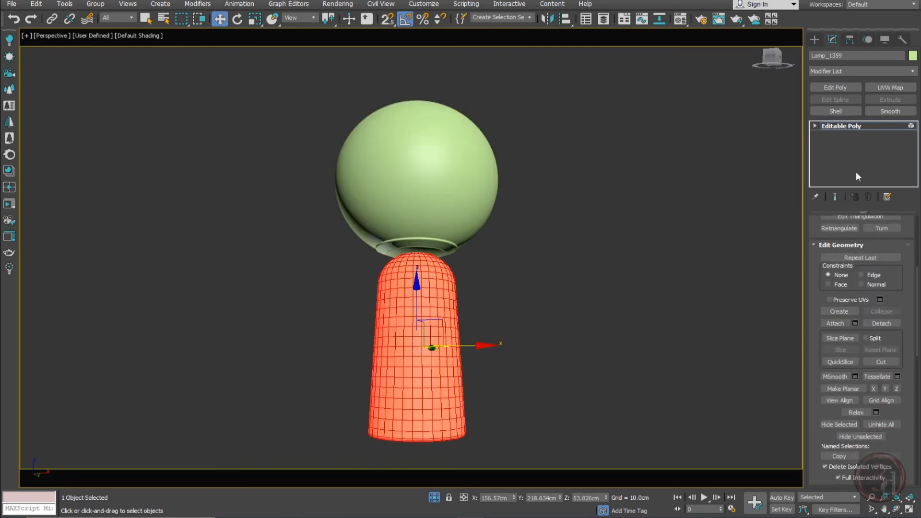
{"action": "scroll", "coordinate": [895, 375], "scroll_direction": "down", "scroll_amount": 2}
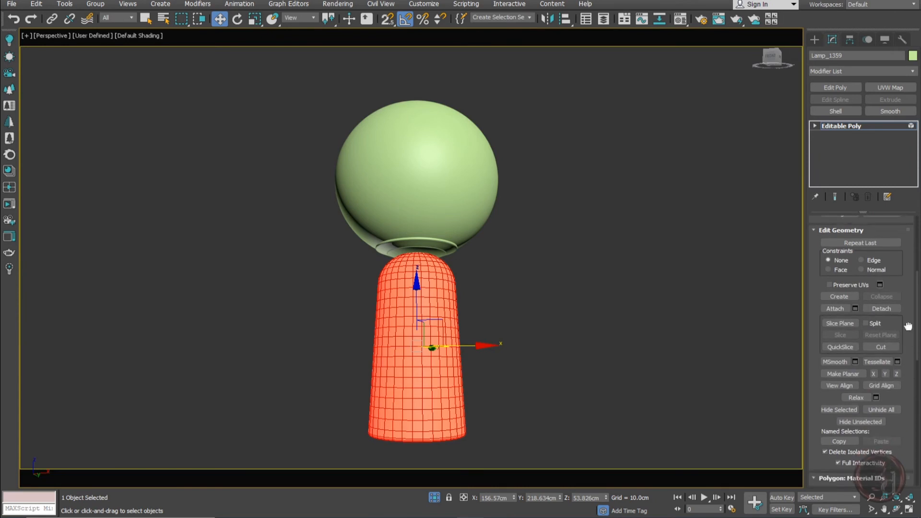
{"action": "left_click", "coordinate": [886, 281]}
{"action": "left_click", "coordinate": [506, 258]}
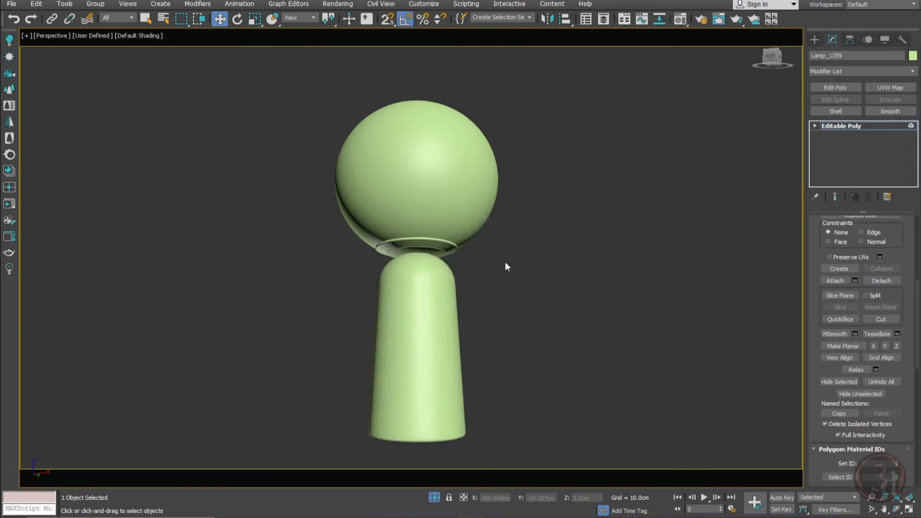
Step: Detach the thin ring between the lamp's globe and base as a separate object and leave element editing
{"action": "left_click", "coordinate": [430, 247]}
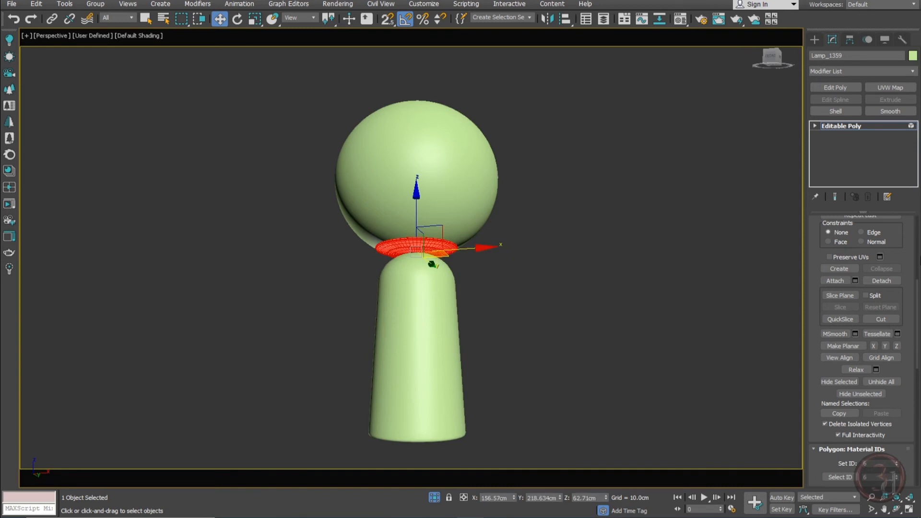
{"action": "left_click", "coordinate": [897, 335]}
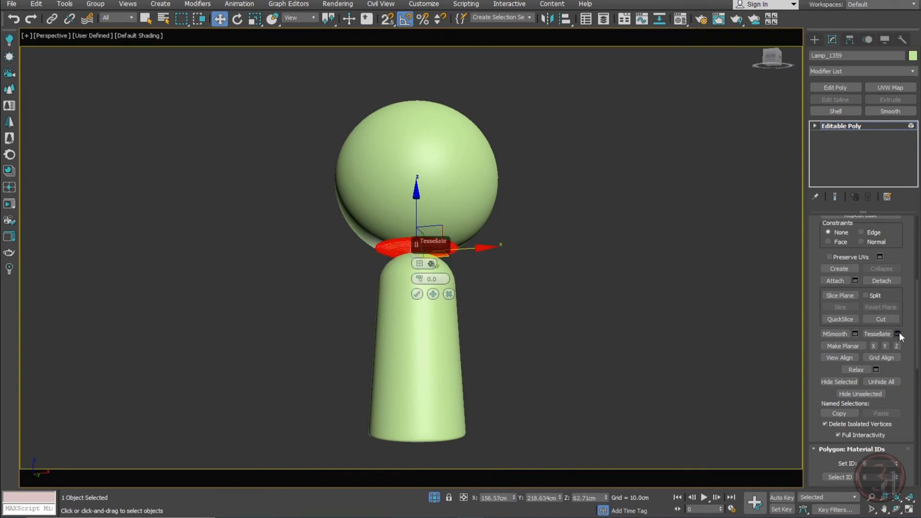
{"action": "left_click", "coordinate": [449, 294]}
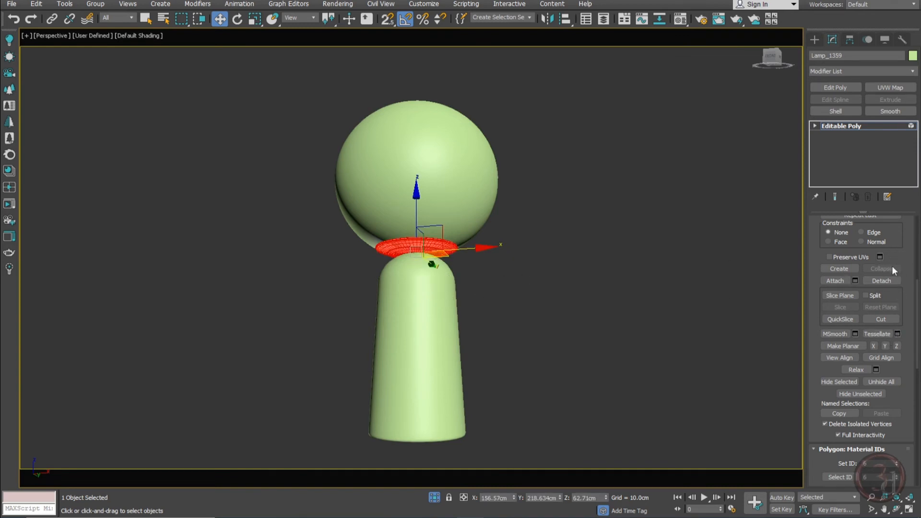
{"action": "left_click", "coordinate": [882, 281]}
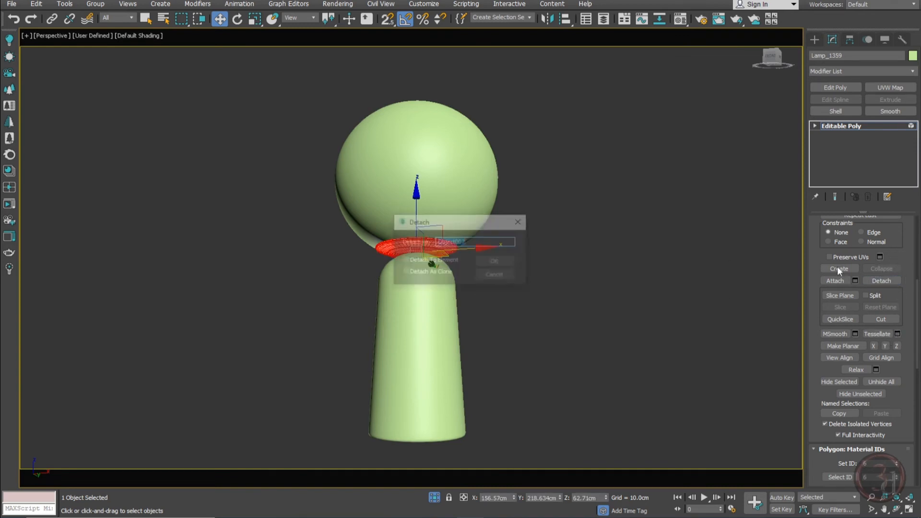
{"action": "left_click", "coordinate": [494, 262]}
{"action": "left_click", "coordinate": [856, 125]}
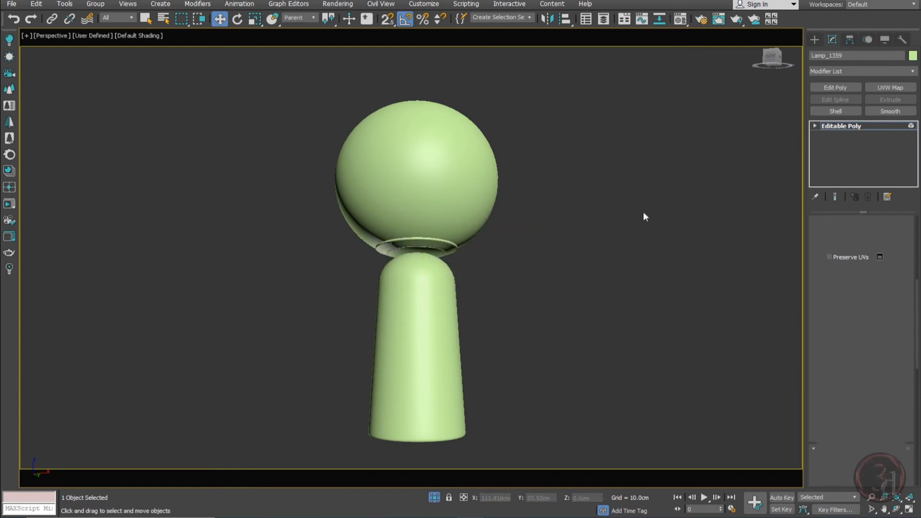
Step: Change the detached lamp ring's object color to teal
{"action": "left_click", "coordinate": [614, 249]}
{"action": "left_click", "coordinate": [448, 249]}
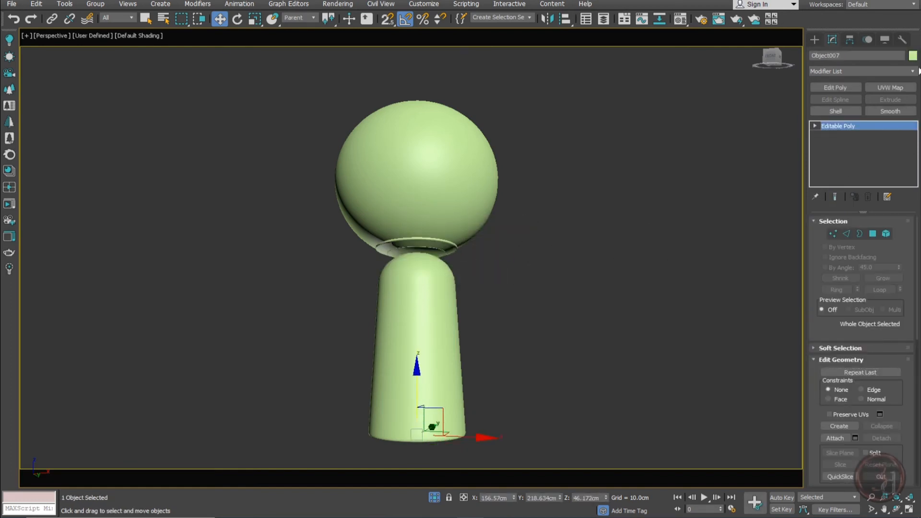
{"action": "left_click", "coordinate": [913, 55]}
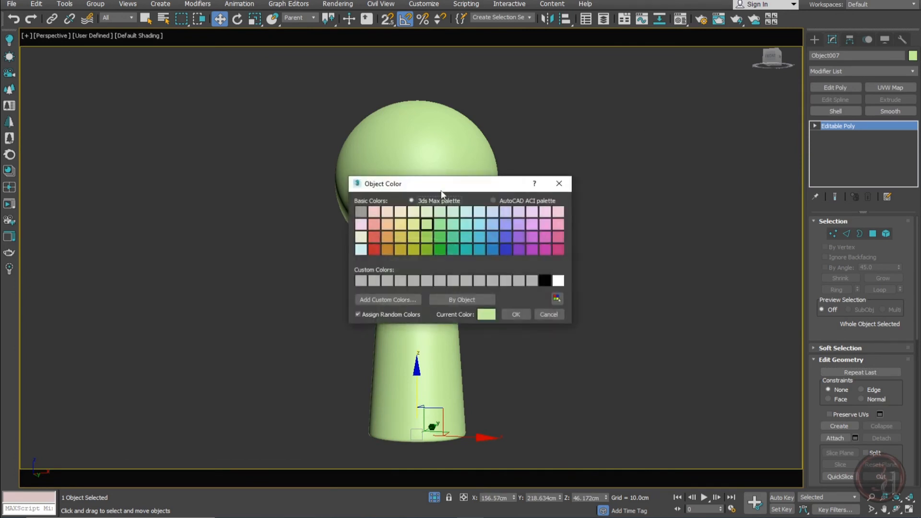
{"action": "left_click", "coordinate": [469, 237]}
{"action": "left_click", "coordinate": [522, 315]}
{"action": "left_click", "coordinate": [523, 319]}
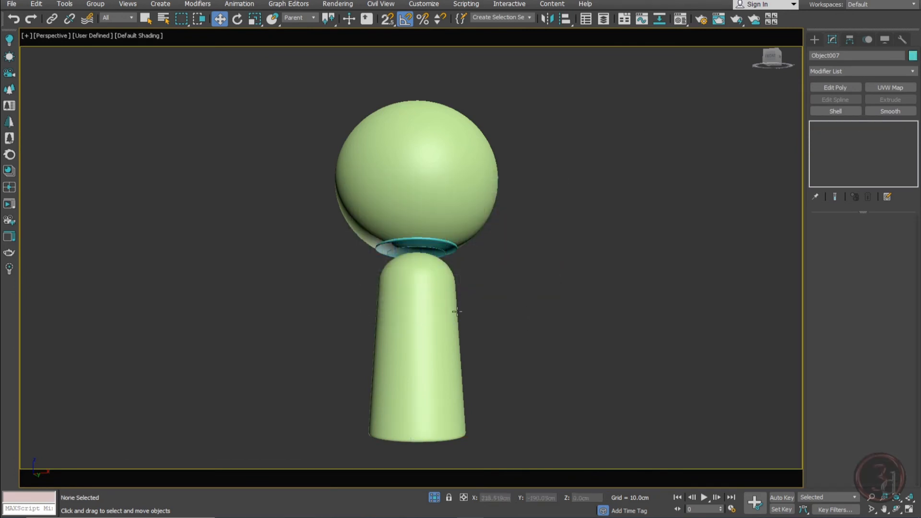
Step: Change the detached lamp base's object color to light orange and deselect it
{"action": "left_click", "coordinate": [431, 292]}
{"action": "left_click", "coordinate": [913, 55]}
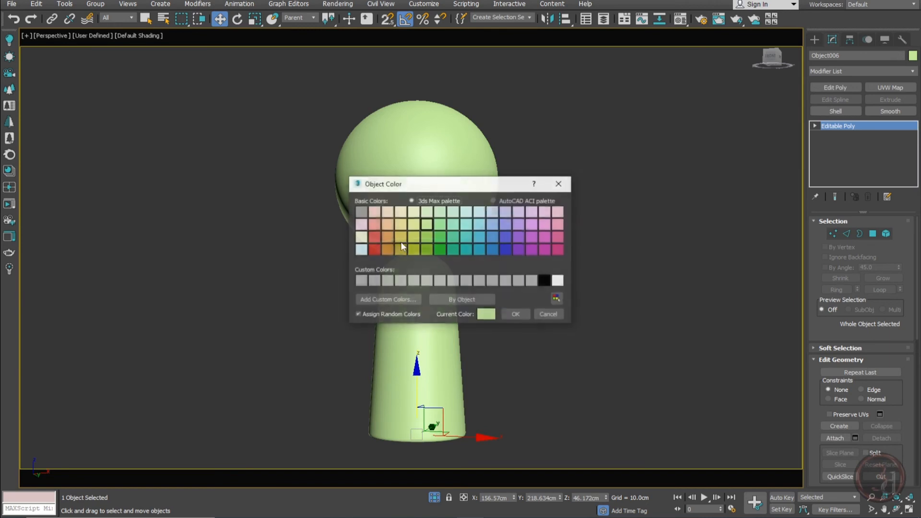
{"action": "left_click", "coordinate": [390, 227]}
{"action": "left_click", "coordinate": [516, 315]}
{"action": "left_click", "coordinate": [461, 276]}
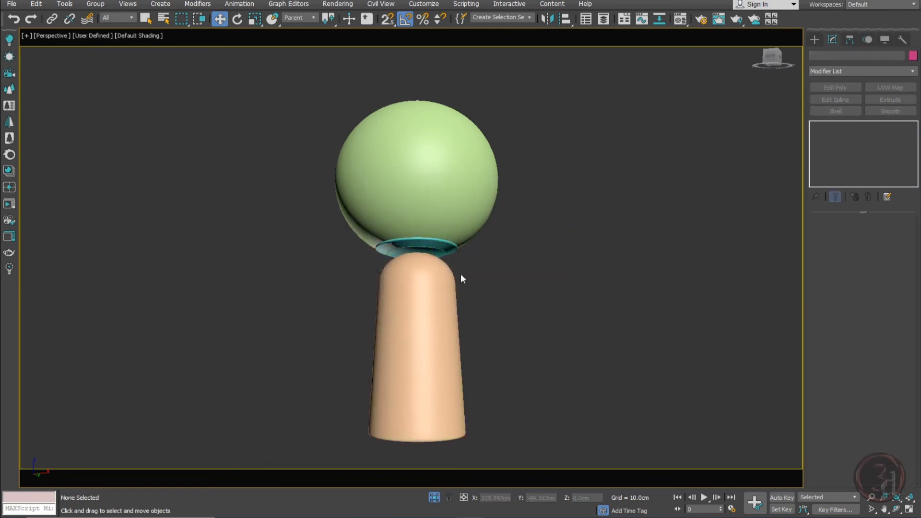
Step: Assign the existing Brass Brushed Clean material to the thin ring between the lamp's globe and base
{"action": "left_click", "coordinate": [403, 183]}
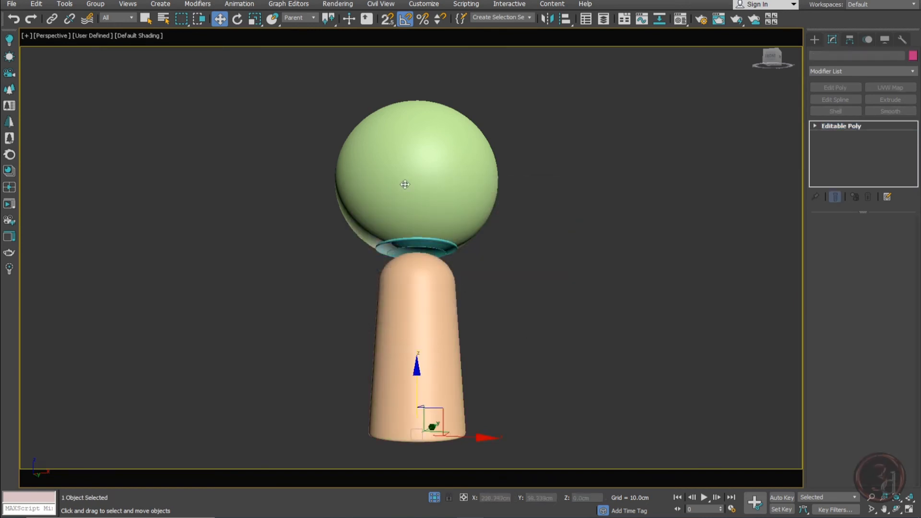
{"action": "left_click", "coordinate": [440, 249]}
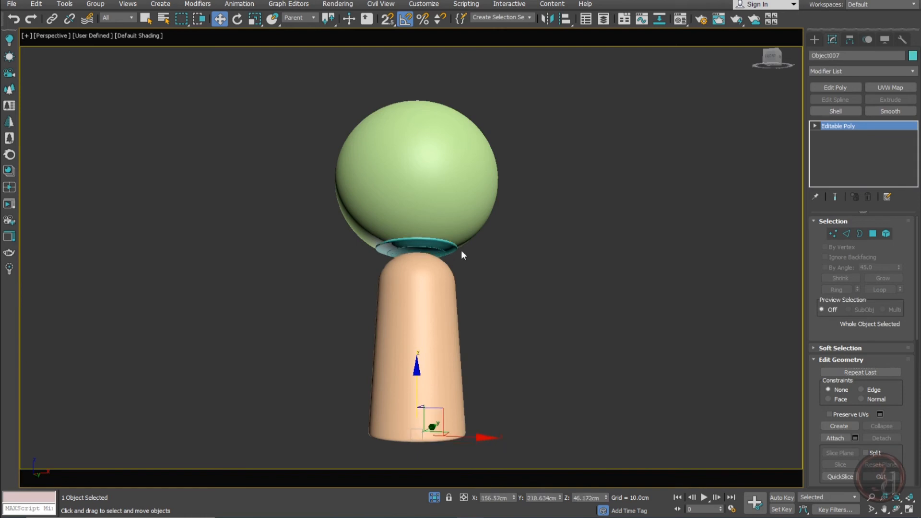
{"action": "key", "text": "m"}
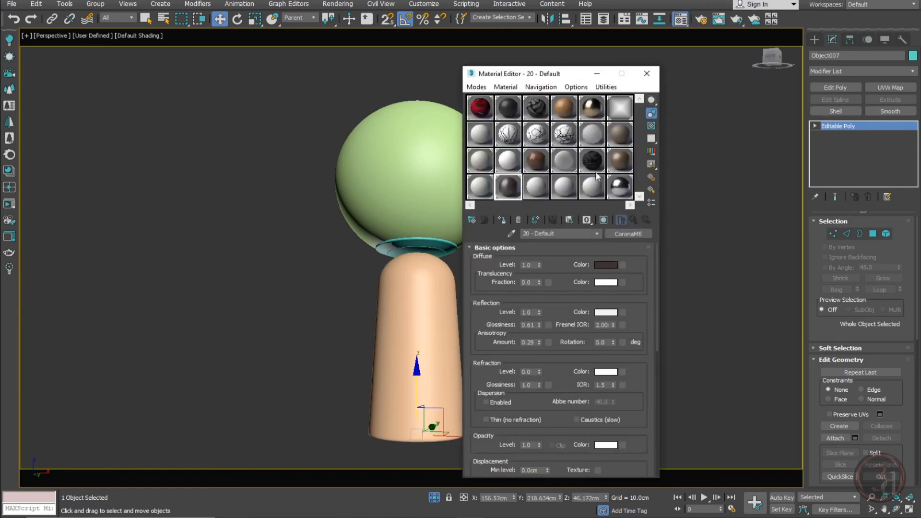
{"action": "left_click", "coordinate": [592, 108]}
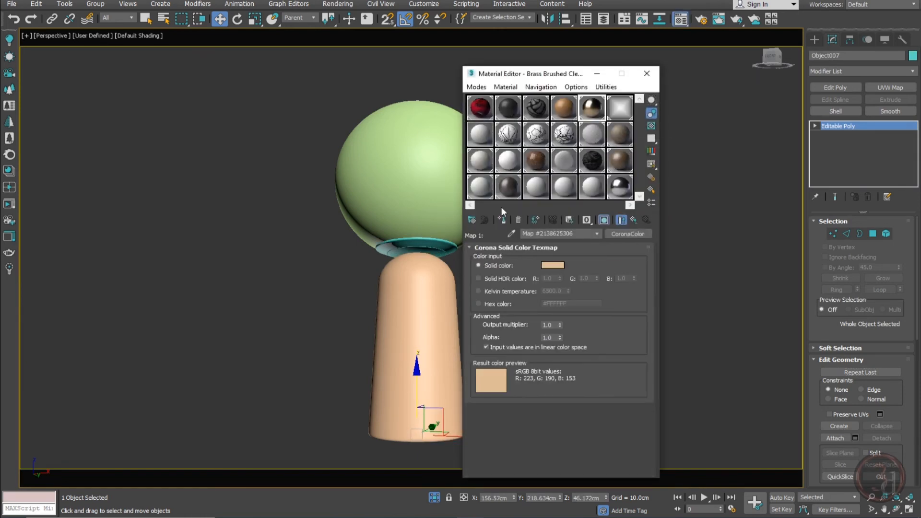
{"action": "left_click", "coordinate": [502, 219]}
{"action": "left_click_drag", "start_coordinate": [551, 79], "coordinate": [621, 82]}
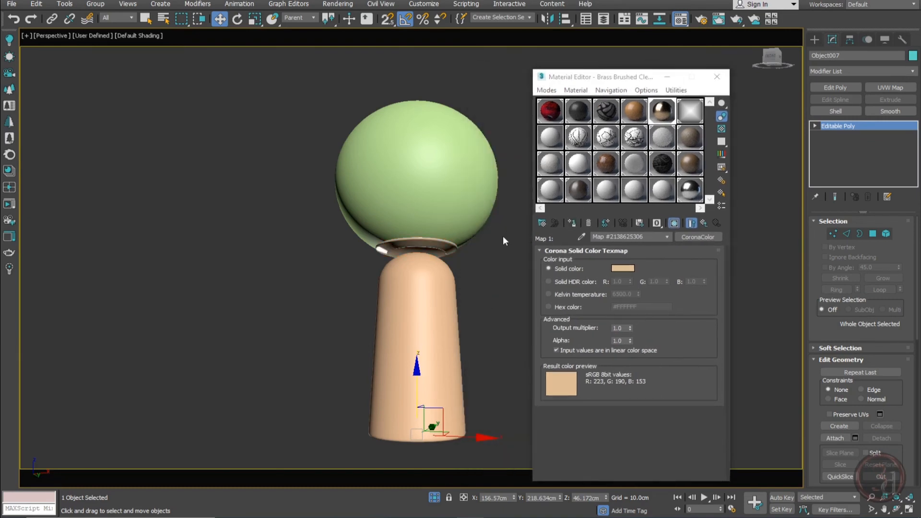
Step: Load the Marble White stone material from the Corona Material Library into an unused material slot, with the lamp base selected
{"action": "left_click", "coordinate": [425, 319]}
{"action": "left_click", "coordinate": [9, 170]}
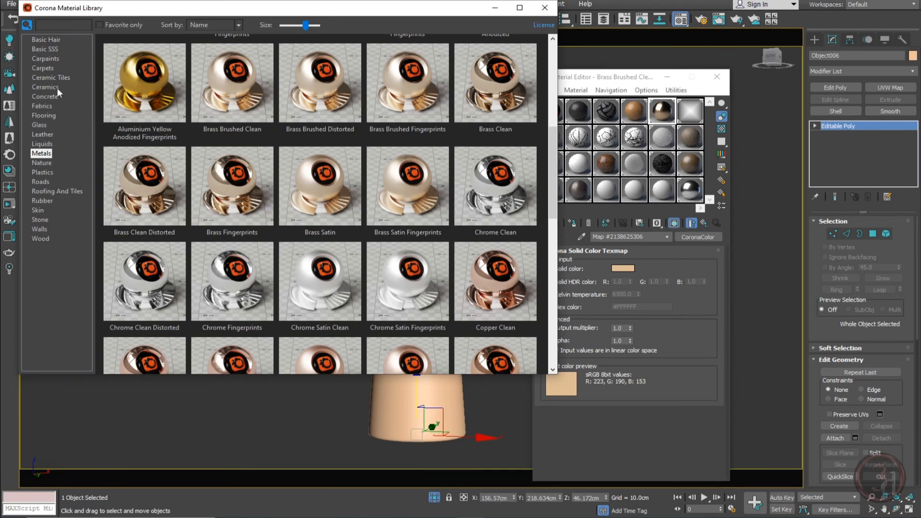
{"action": "left_click", "coordinate": [41, 106]}
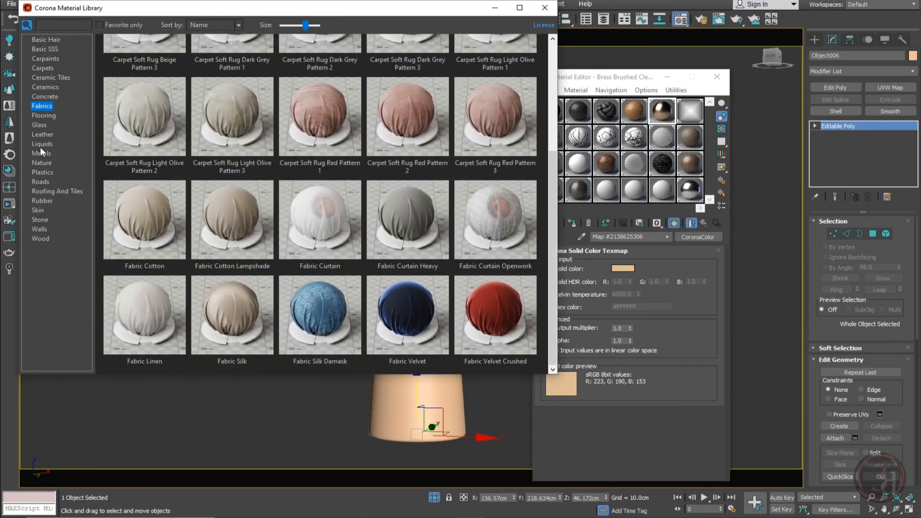
{"action": "left_click", "coordinate": [39, 221]}
{"action": "scroll", "coordinate": [405, 174], "scroll_direction": "up", "scroll_amount": 3}
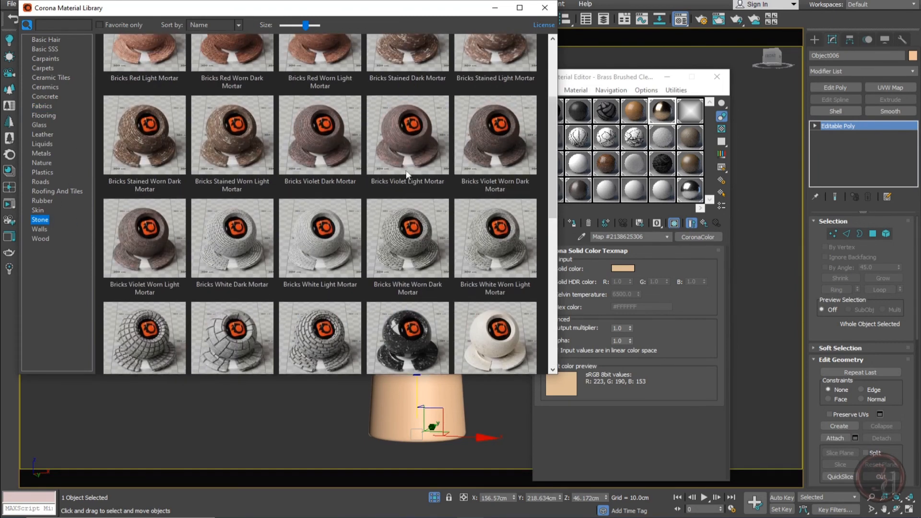
{"action": "scroll", "coordinate": [405, 171], "scroll_direction": "down", "scroll_amount": 2}
{"action": "scroll", "coordinate": [405, 172], "scroll_direction": "down", "scroll_amount": 3}
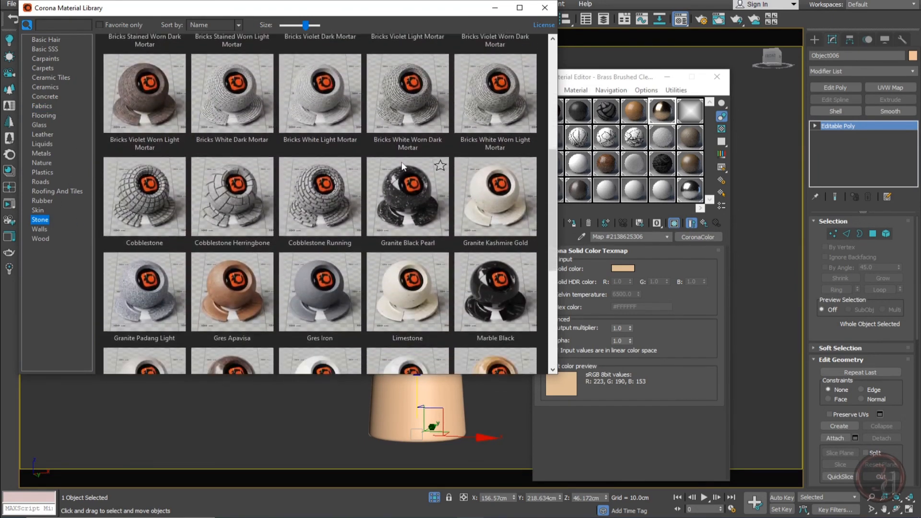
{"action": "scroll", "coordinate": [404, 163], "scroll_direction": "down", "scroll_amount": 1}
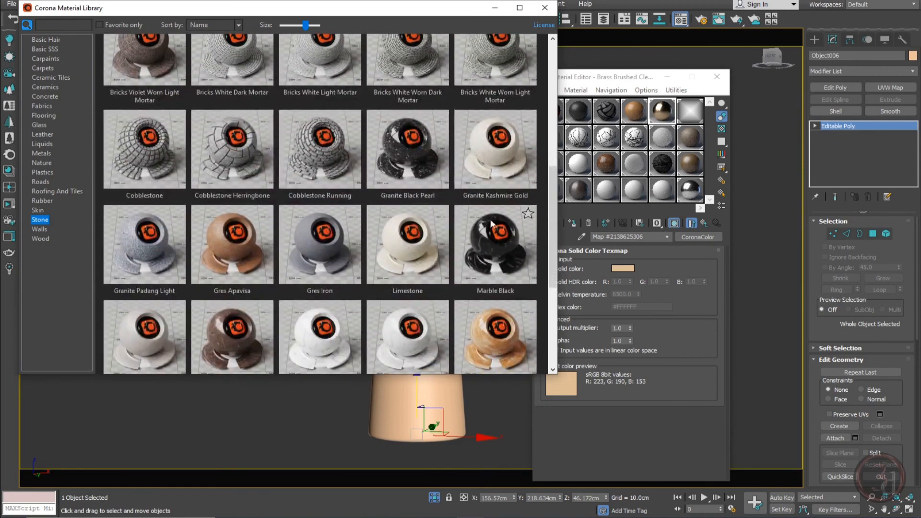
{"action": "scroll", "coordinate": [495, 260], "scroll_direction": "down", "scroll_amount": 1}
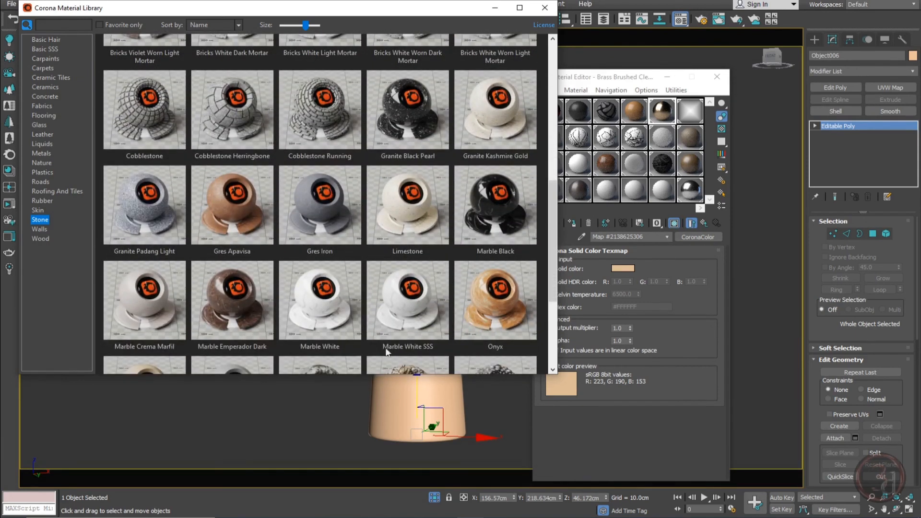
{"action": "scroll", "coordinate": [395, 330], "scroll_direction": "down", "scroll_amount": 1}
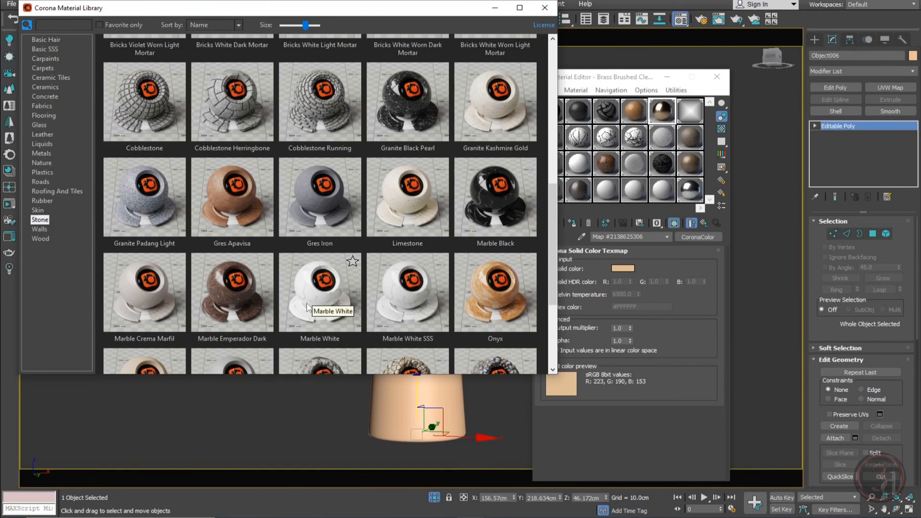
{"action": "left_click_drag", "start_coordinate": [308, 302], "coordinate": [666, 191]}
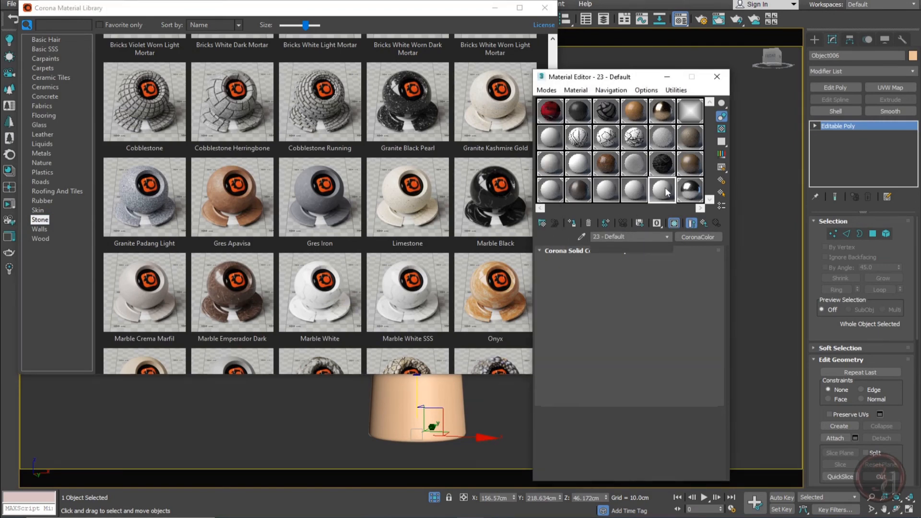
{"action": "left_click", "coordinate": [546, 8]}
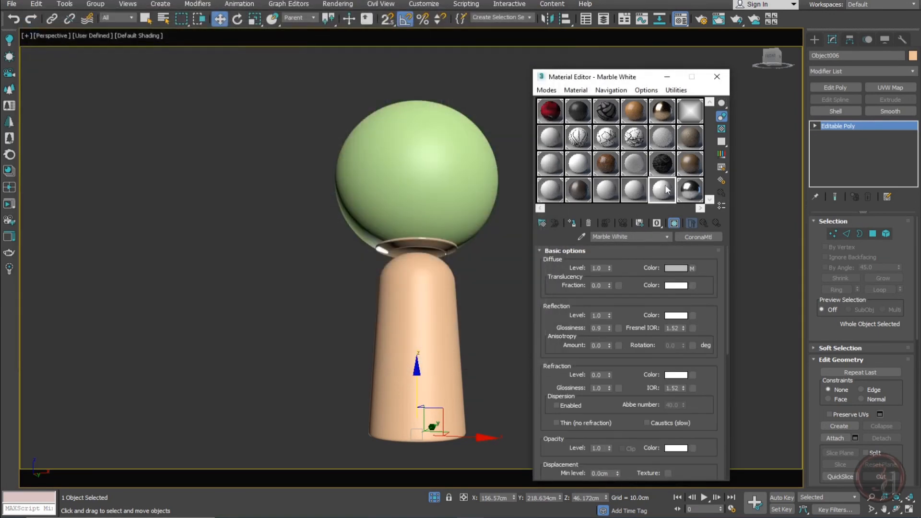
Step: Assign the Marble White material to the lamp's tapered base and keep the base selected
{"action": "left_click_drag", "start_coordinate": [667, 189], "coordinate": [458, 283]}
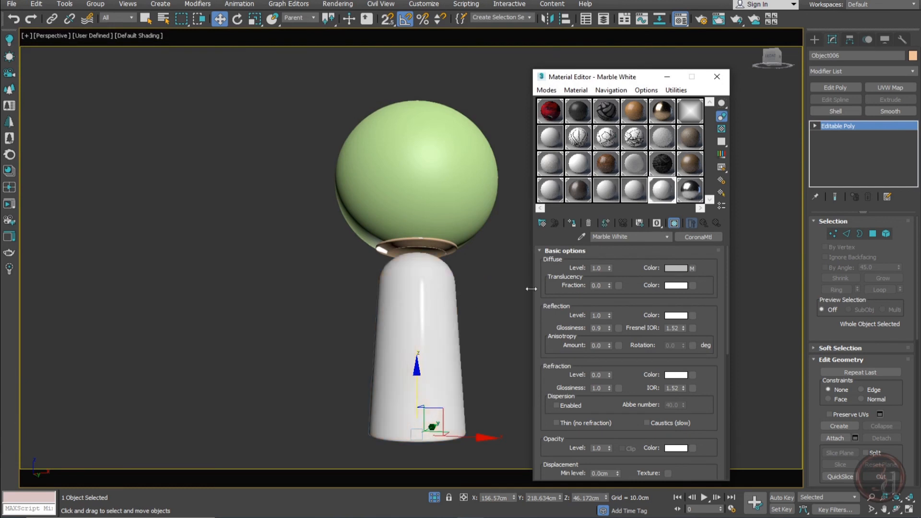
{"action": "left_click", "coordinate": [497, 311]}
{"action": "left_click", "coordinate": [441, 319]}
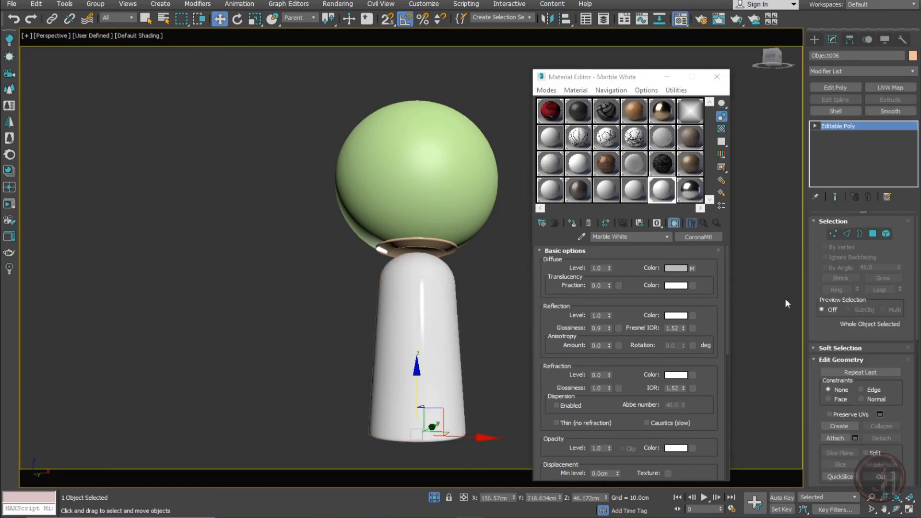
Step: Add a UVW Map modifier to the lamp base with Box mapping and length, width and height of 1 cm
{"action": "left_click", "coordinate": [890, 87]}
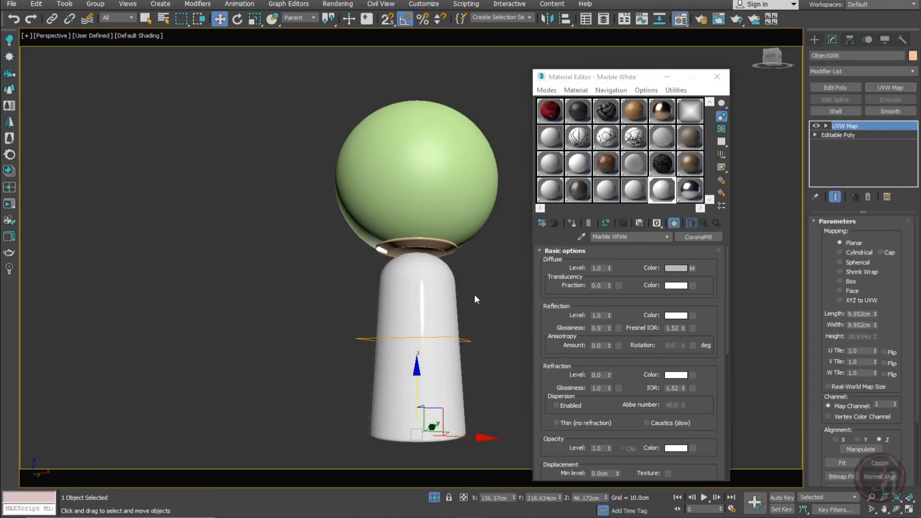
{"action": "scroll", "coordinate": [450, 388], "scroll_direction": "up", "scroll_amount": 5}
{"action": "left_click", "coordinate": [852, 281]}
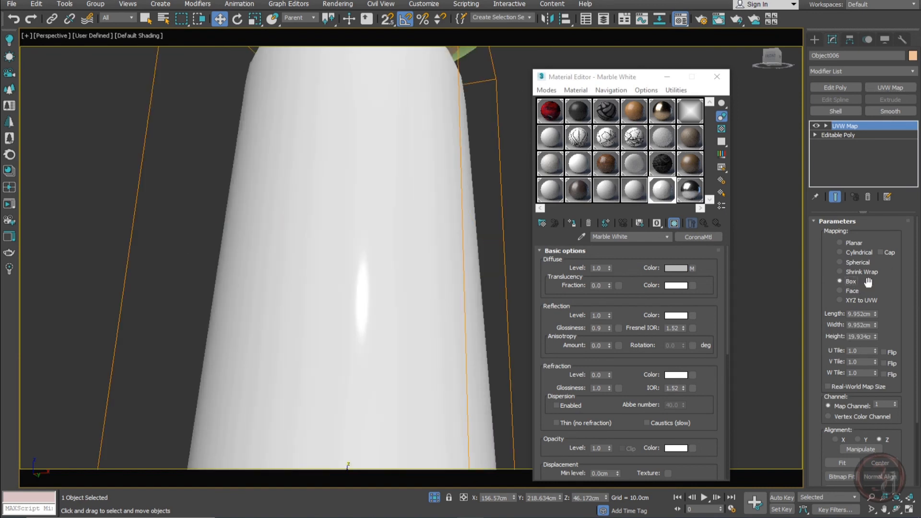
{"action": "scroll", "coordinate": [400, 231], "scroll_direction": "down", "scroll_amount": 2}
{"action": "double_click", "coordinate": [858, 314]}
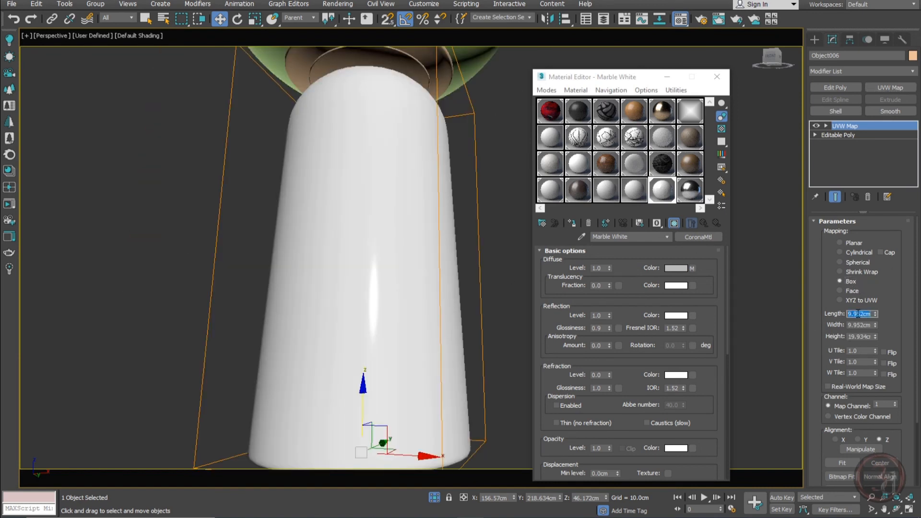
{"action": "type", "text": "1"}
{"action": "key", "text": "Tab"}
{"action": "type", "text": "1"}
{"action": "key", "text": "Tab"}
{"action": "type", "text": "1"}
{"action": "key", "text": "Tab"}
{"action": "scroll", "coordinate": [397, 180], "scroll_direction": "down", "scroll_amount": 3}
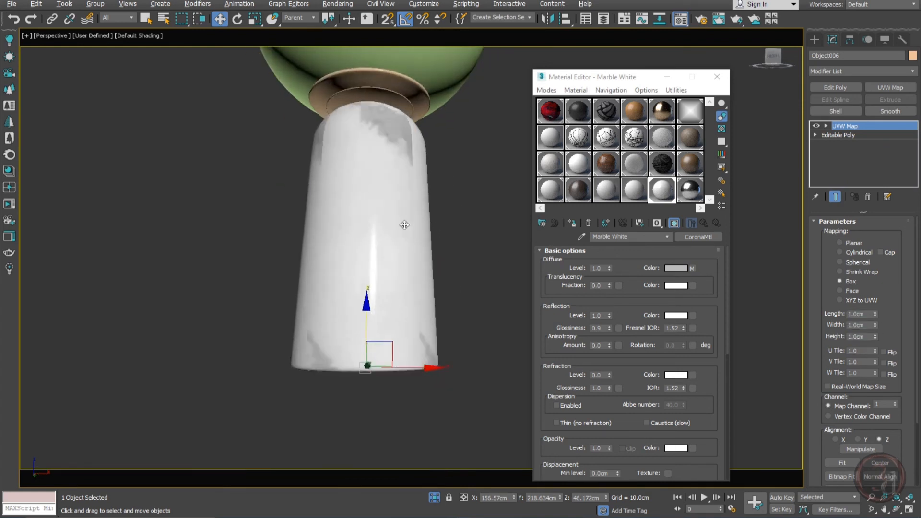
{"action": "middle_click_drag", "start_coordinate": [402, 224], "coordinate": [368, 275], "text": "alt"}
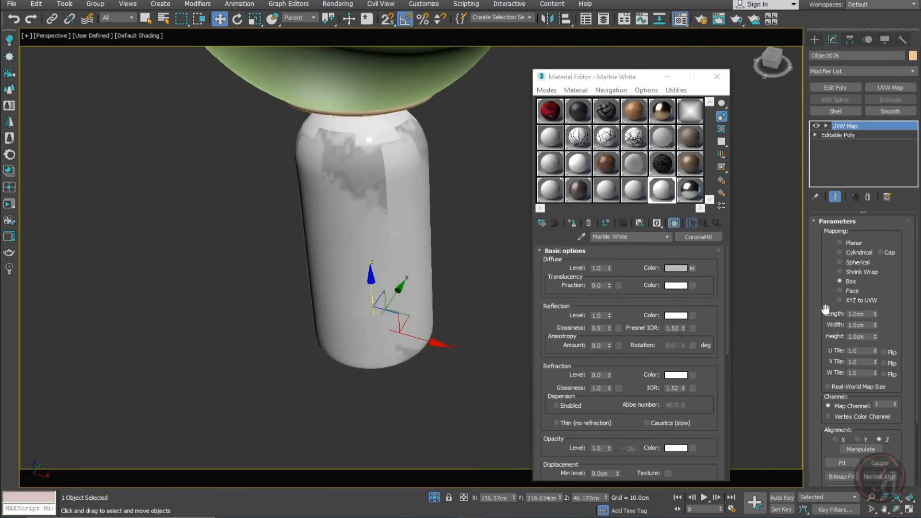
Step: Scale the base's UVW Map gizmo down uniformly for a finer marble pattern and return to the Move tool
{"action": "left_click", "coordinate": [868, 313]}
{"action": "left_click", "coordinate": [847, 126]}
{"action": "key", "text": "1"}
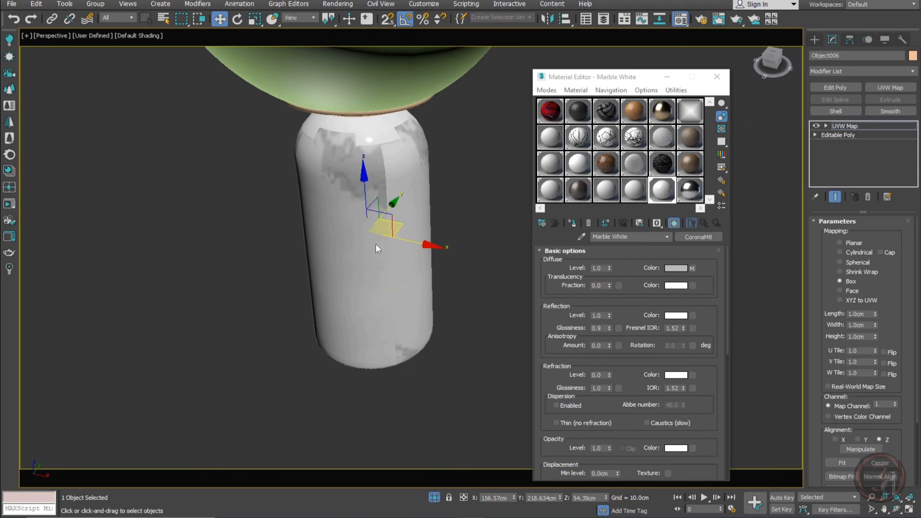
{"action": "key", "text": "r"}
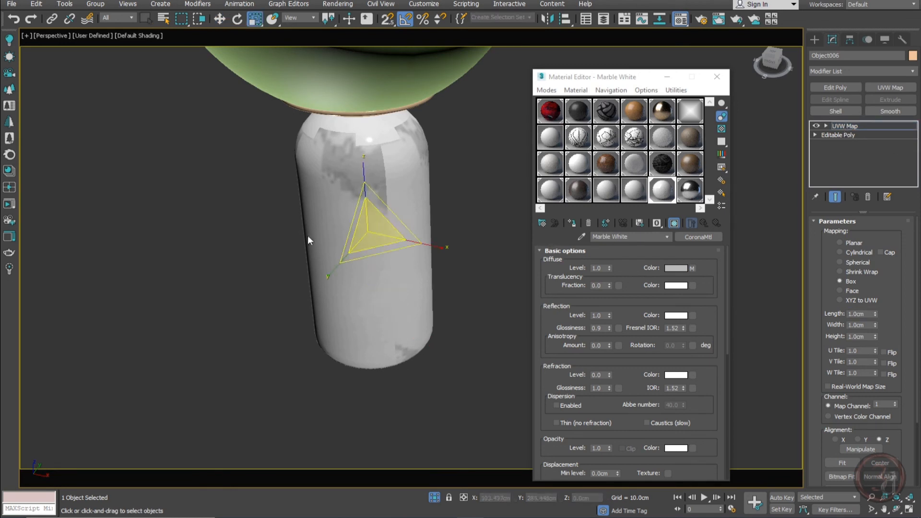
{"action": "left_click_drag", "start_coordinate": [365, 230], "coordinate": [463, 413]}
{"action": "scroll", "coordinate": [383, 276], "scroll_direction": "down", "scroll_amount": 3}
{"action": "middle_click_drag", "start_coordinate": [382, 275], "coordinate": [418, 267], "text": "alt"}
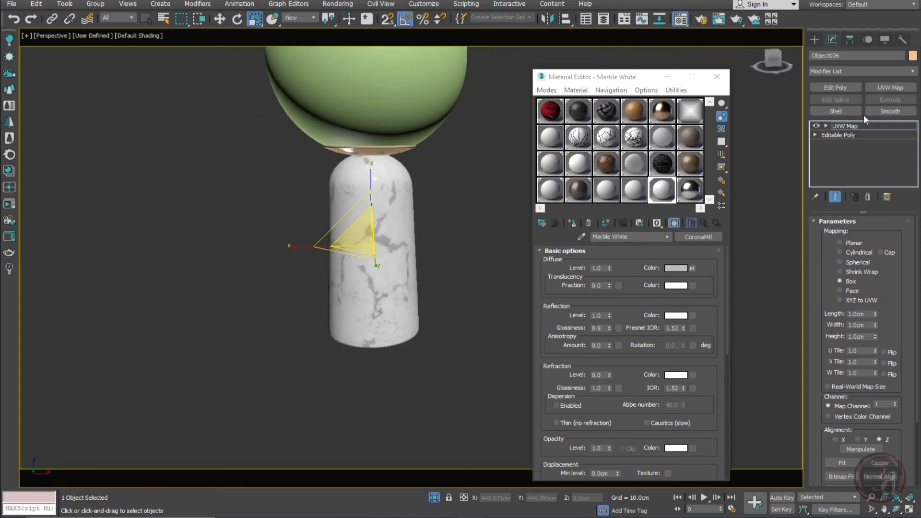
{"action": "left_click", "coordinate": [476, 216]}
{"action": "key", "text": "w"}
Step: Select the lamp's green globe and center its pivot to the object
{"action": "middle_click_drag", "start_coordinate": [476, 214], "coordinate": [380, 146], "text": "alt"}
{"action": "left_click_drag", "start_coordinate": [381, 145], "coordinate": [451, 278]}
{"action": "right_click", "coordinate": [452, 278]}
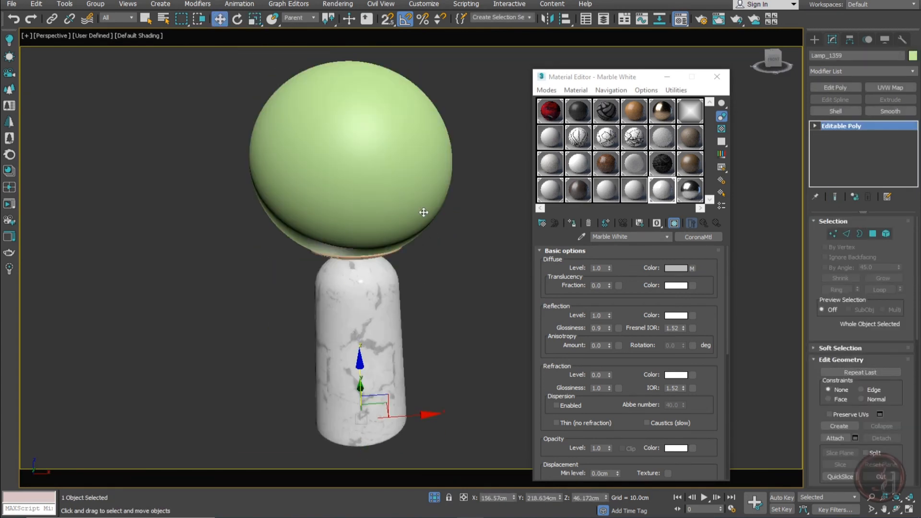
{"action": "left_click", "coordinate": [850, 39]}
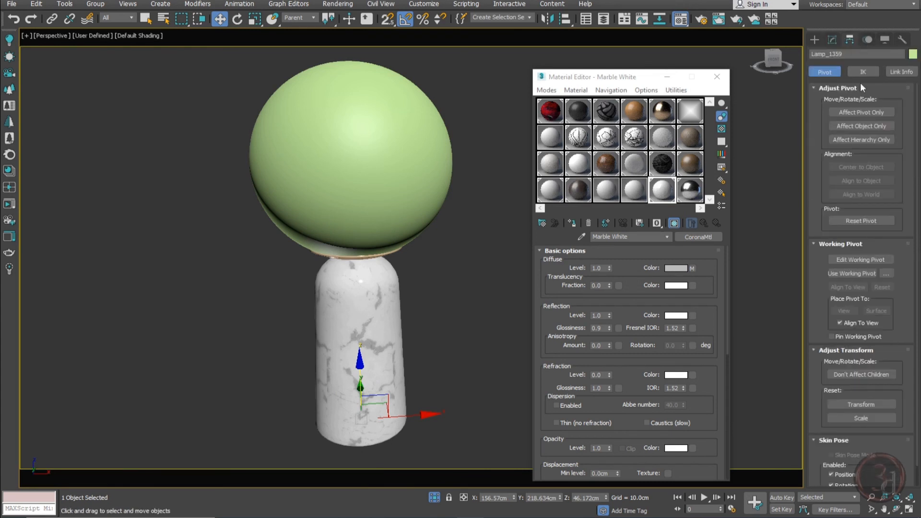
{"action": "left_click", "coordinate": [865, 114]}
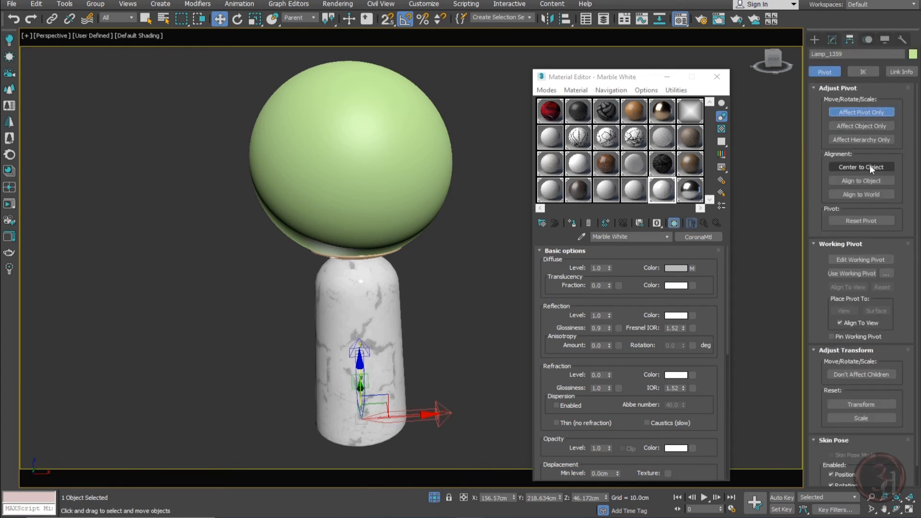
{"action": "left_click", "coordinate": [869, 166]}
{"action": "left_click", "coordinate": [860, 115]}
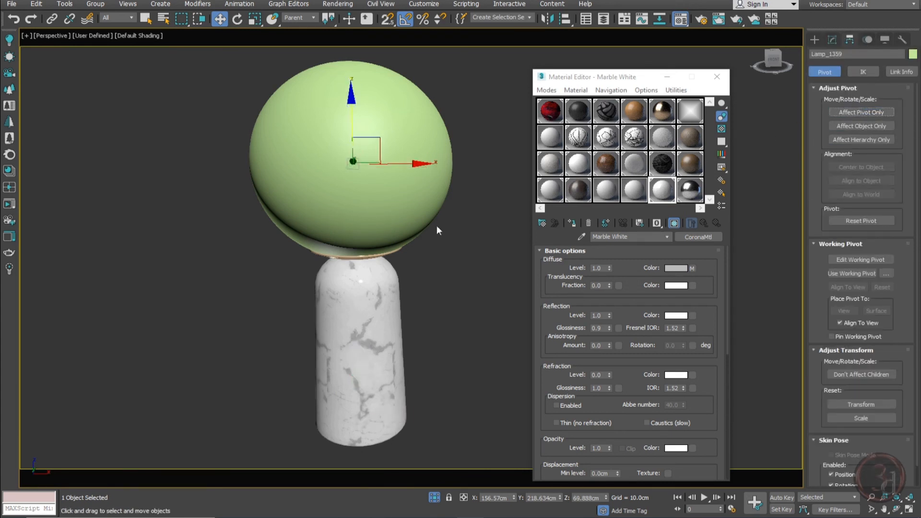
{"action": "left_click", "coordinate": [453, 260]}
{"action": "left_click_drag", "start_coordinate": [402, 199], "coordinate": [467, 78]}
{"action": "right_click", "coordinate": [467, 78]}
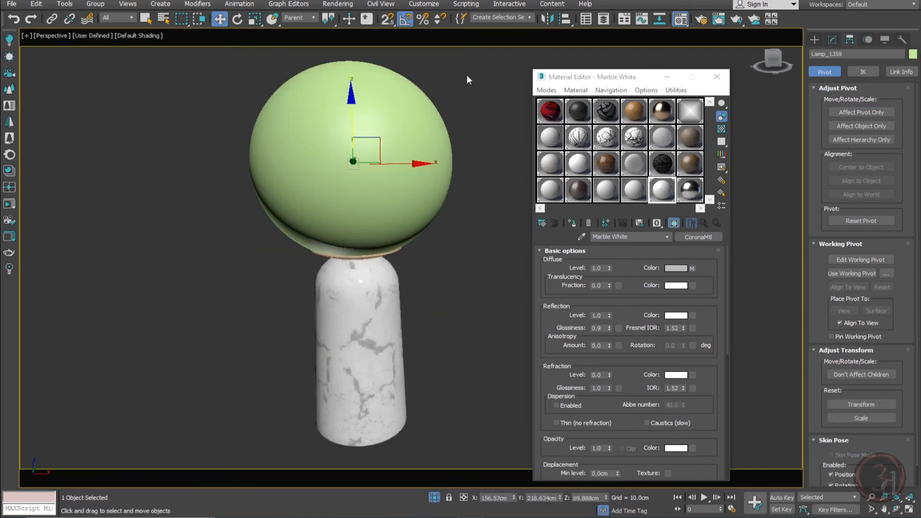